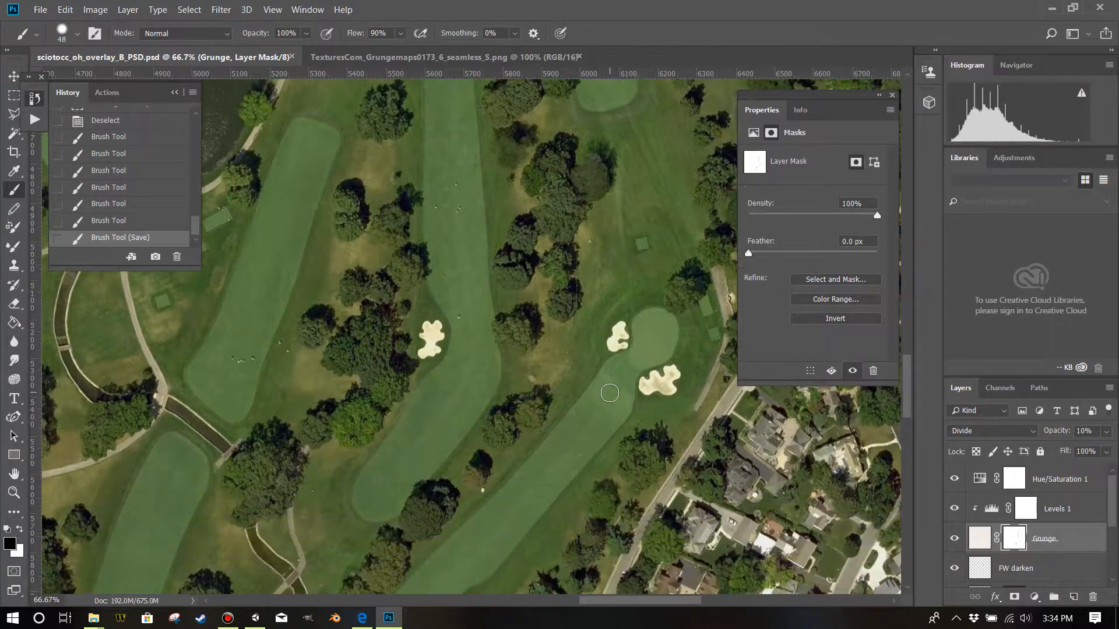
Step: Switch to the Edge browser, correct the Google search to "stripe generator" and open the stripegenerator.com result
{"action": "left_click", "coordinate": [368, 621]}
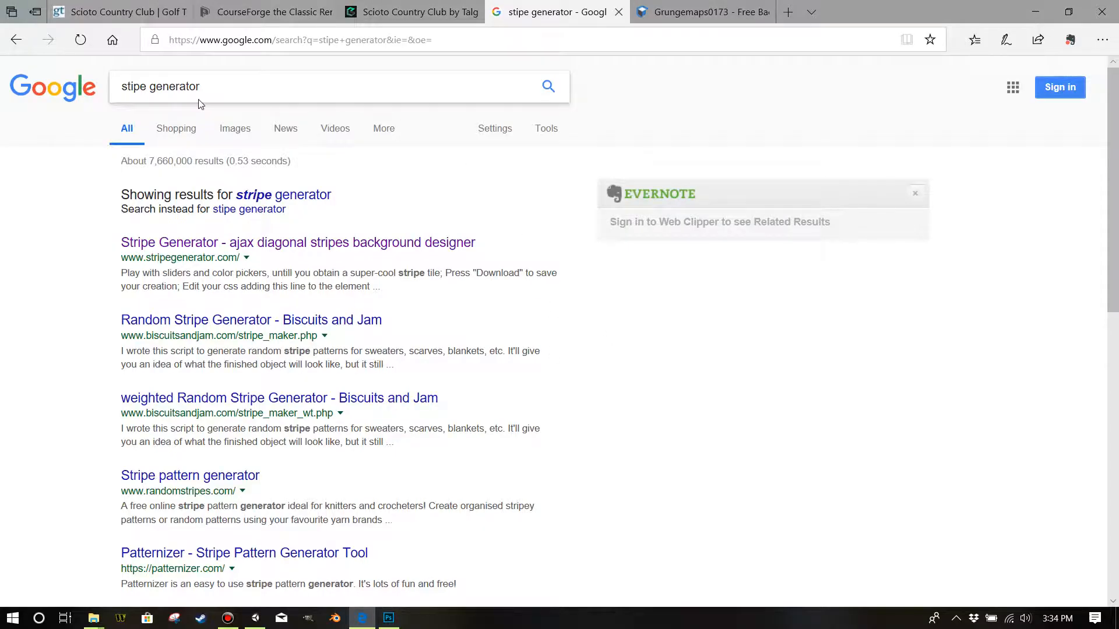
{"action": "left_click", "coordinate": [131, 85]}
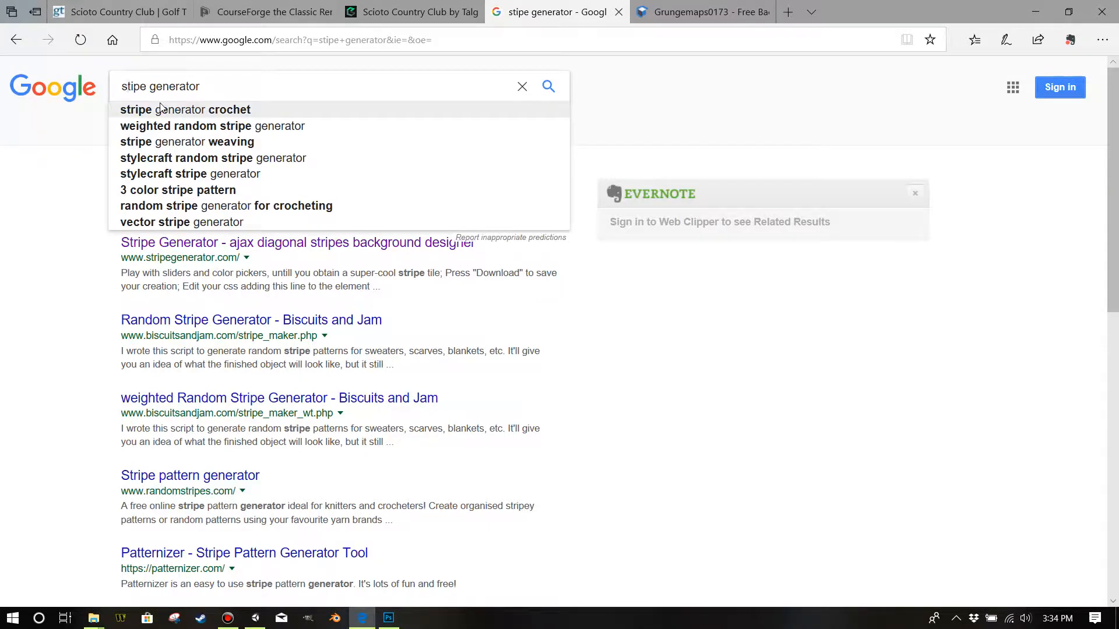
{"action": "type", "text": "r"}
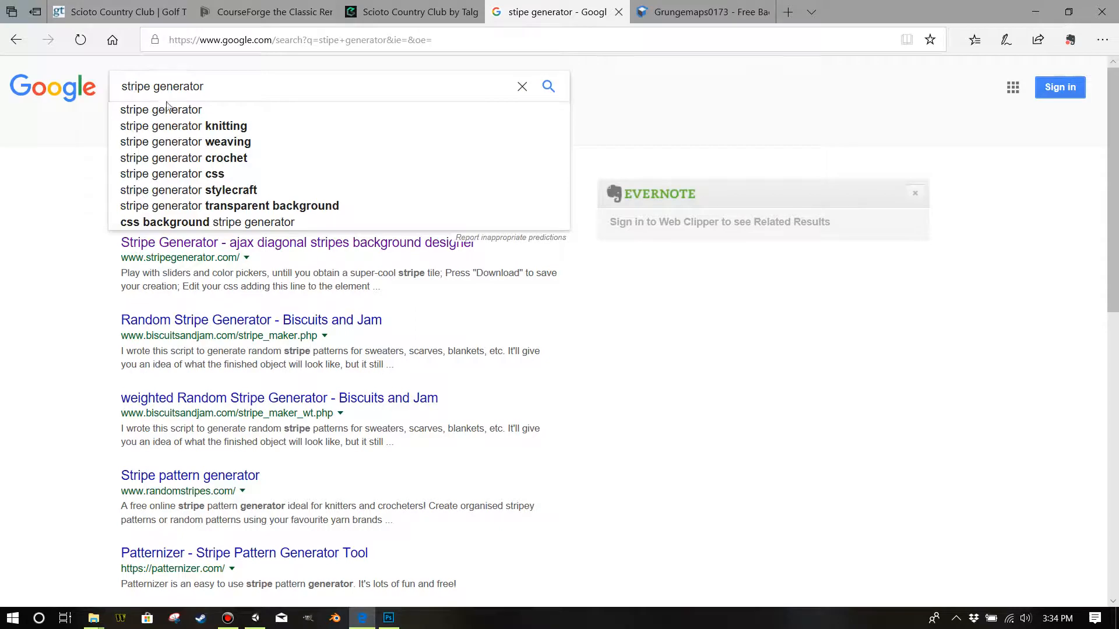
{"action": "left_click", "coordinate": [380, 108]}
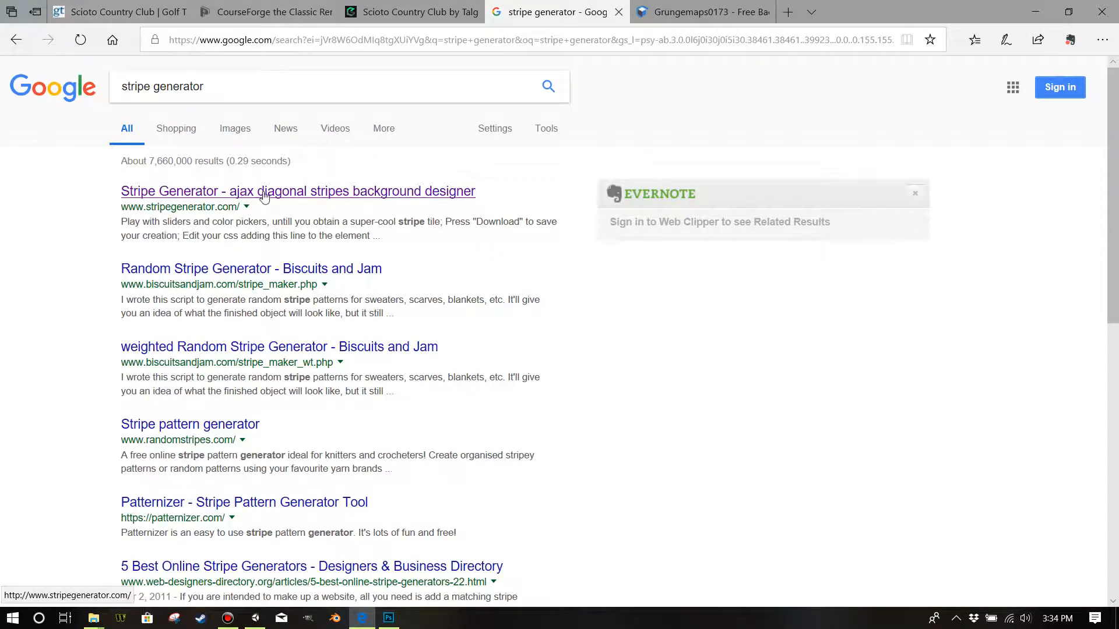
{"action": "left_click", "coordinate": [287, 196]}
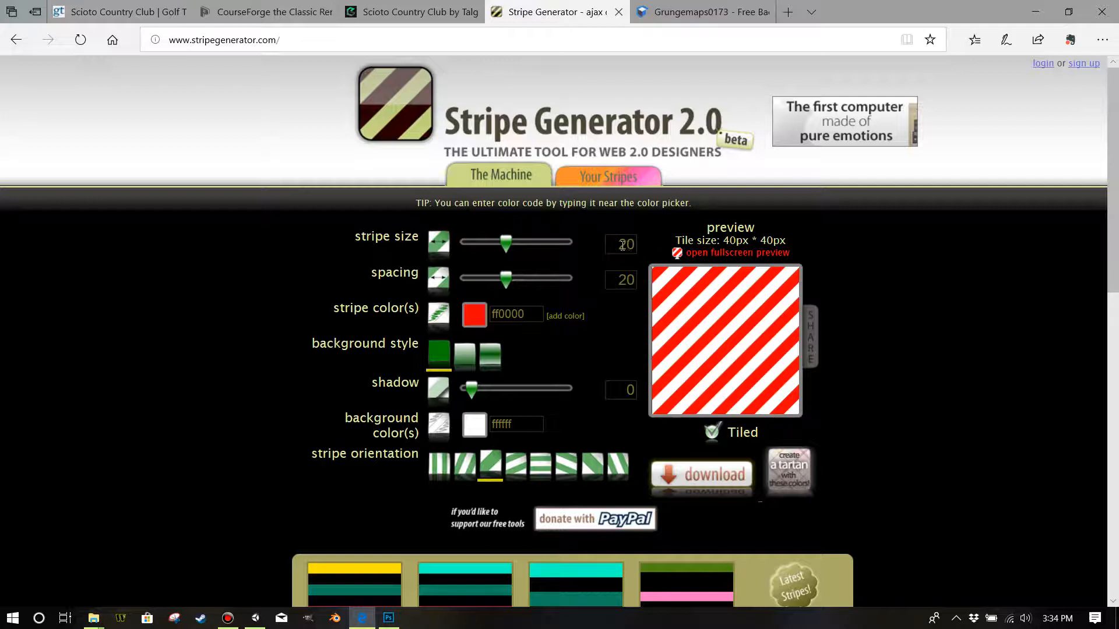
Step: Set both the stripe size and the spacing to 10
{"action": "left_click_drag", "start_coordinate": [619, 245], "coordinate": [645, 249]}
{"action": "left_click_drag", "start_coordinate": [618, 245], "coordinate": [644, 243]}
{"action": "left_click_drag", "start_coordinate": [611, 285], "coordinate": [636, 288]}
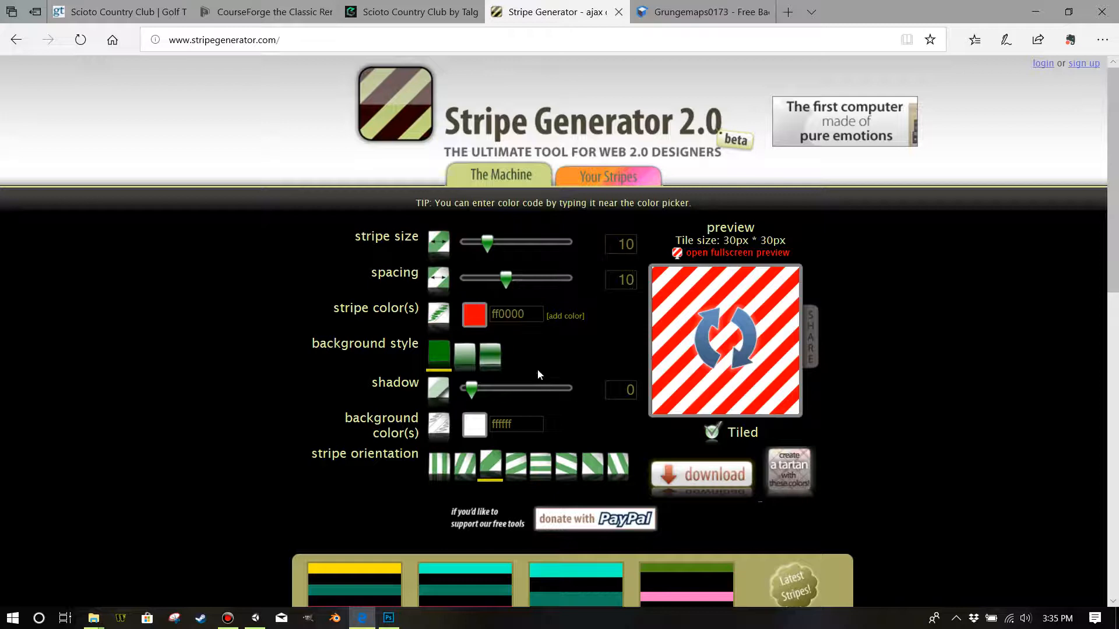
Step: Change the stripe color to black (000000) and refresh the pattern preview
{"action": "left_click", "coordinate": [474, 315]}
{"action": "left_click", "coordinate": [532, 395]}
{"action": "left_click_drag", "start_coordinate": [533, 395], "coordinate": [459, 524]}
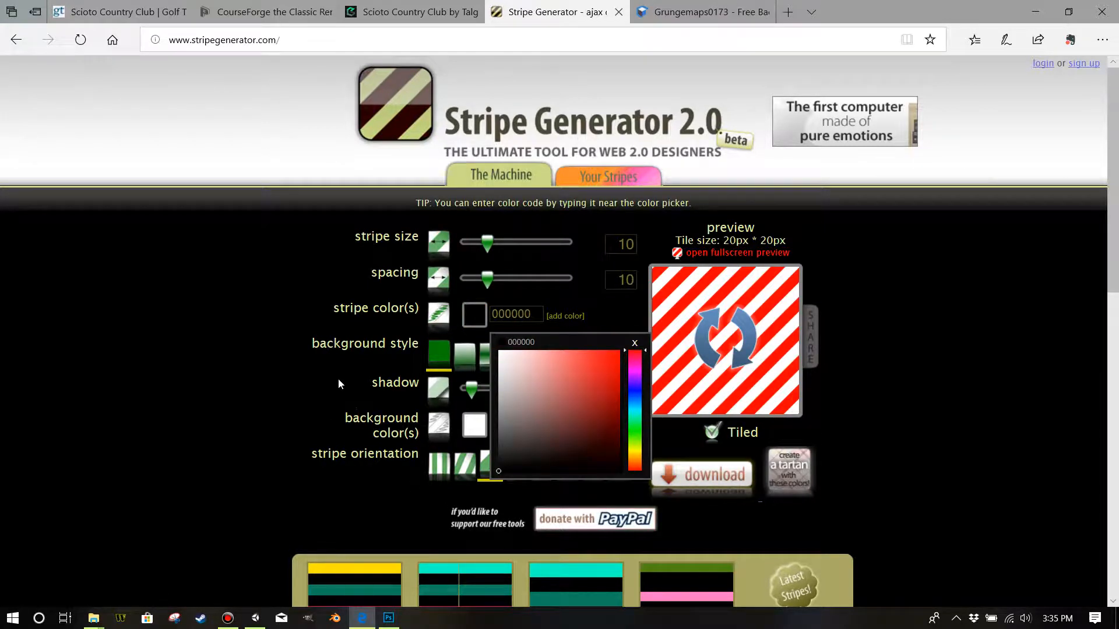
{"action": "left_click", "coordinate": [522, 436]}
{"action": "left_click_drag", "start_coordinate": [522, 436], "coordinate": [463, 516]}
{"action": "left_click", "coordinate": [716, 343]}
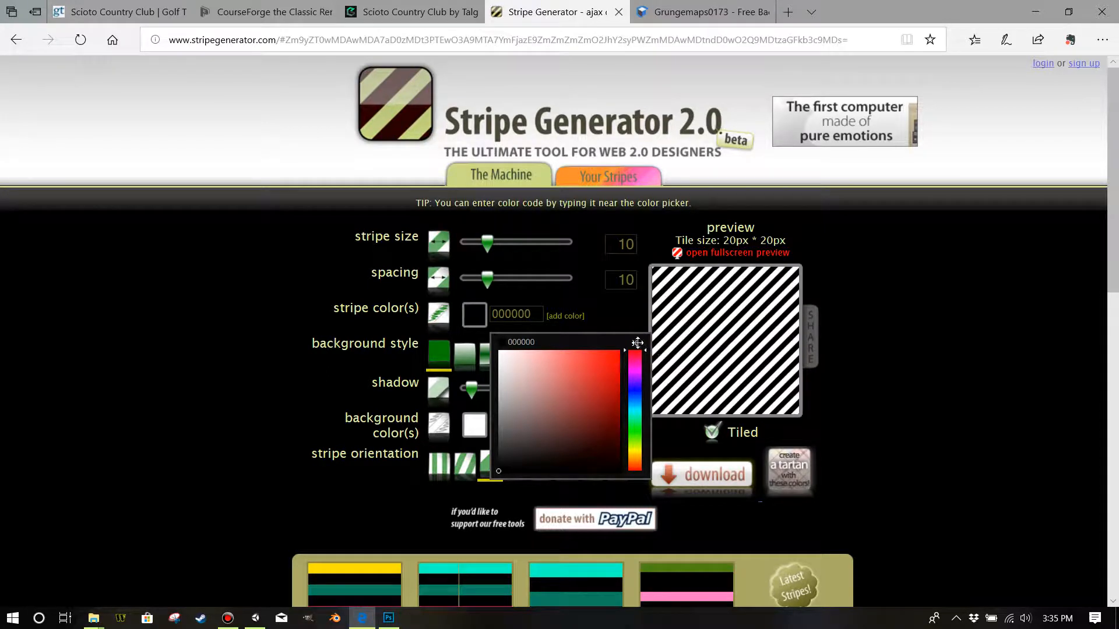
{"action": "left_click", "coordinate": [639, 343]}
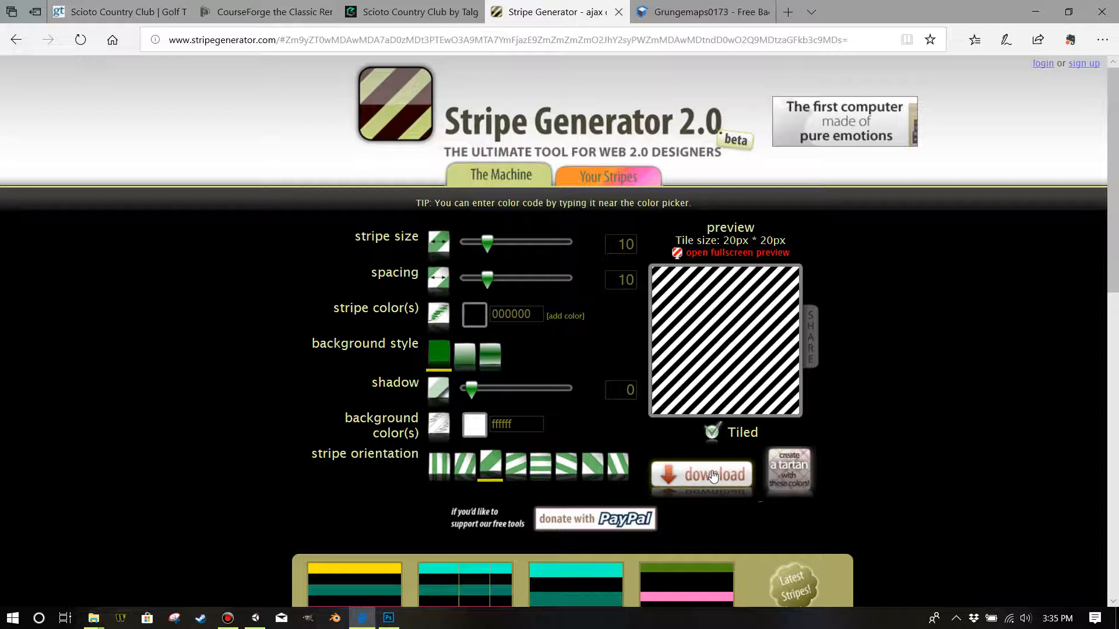
Step: Download the stripe tile and save it as stripe10_10 in the Overlay Tutorial folder
{"action": "left_click", "coordinate": [671, 473]}
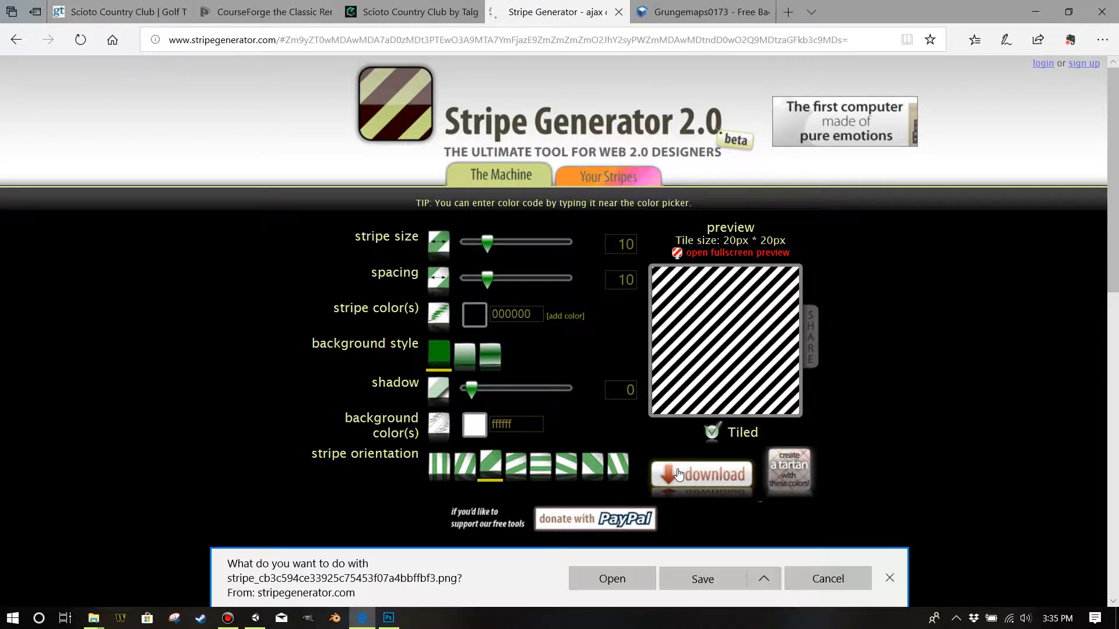
{"action": "left_click", "coordinate": [763, 583]}
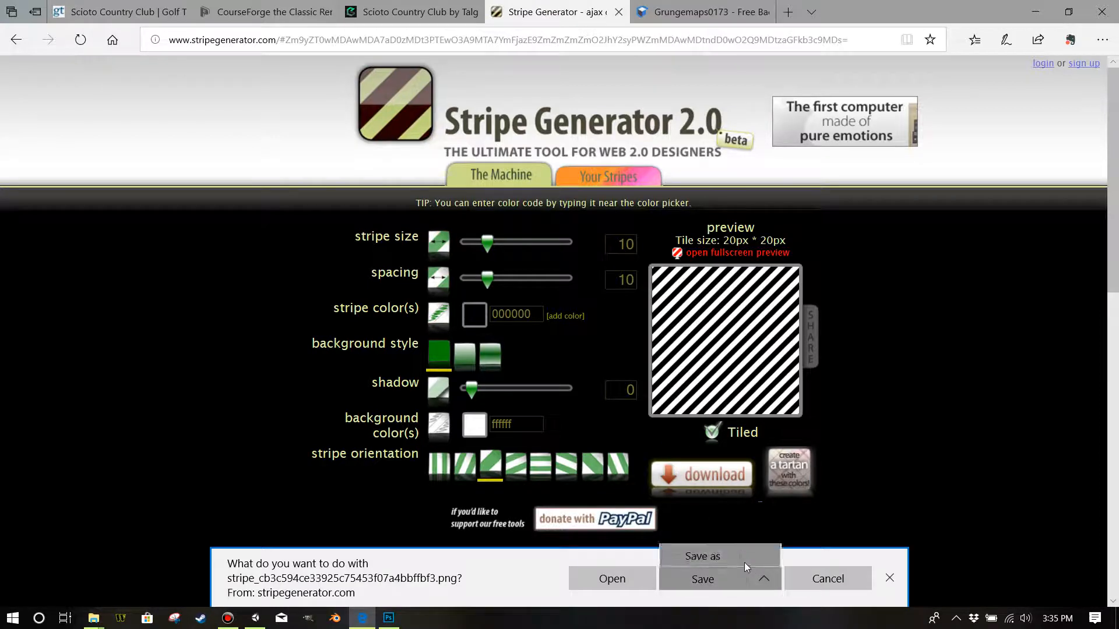
{"action": "left_click", "coordinate": [743, 559]}
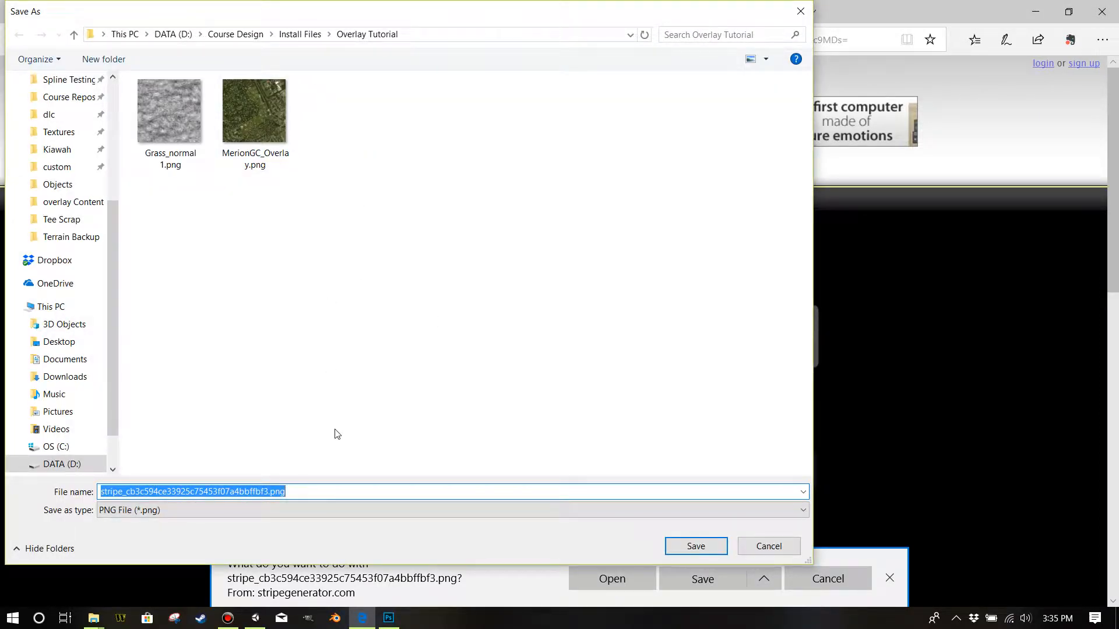
{"action": "type", "text": "stripe"}
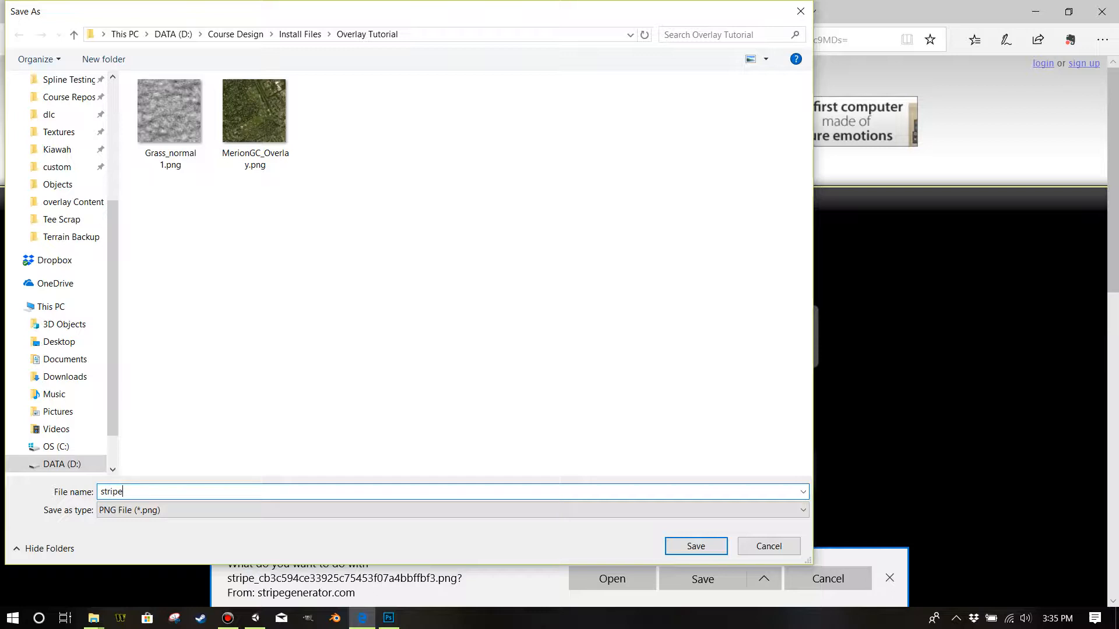
{"action": "key", "text": "Return"}
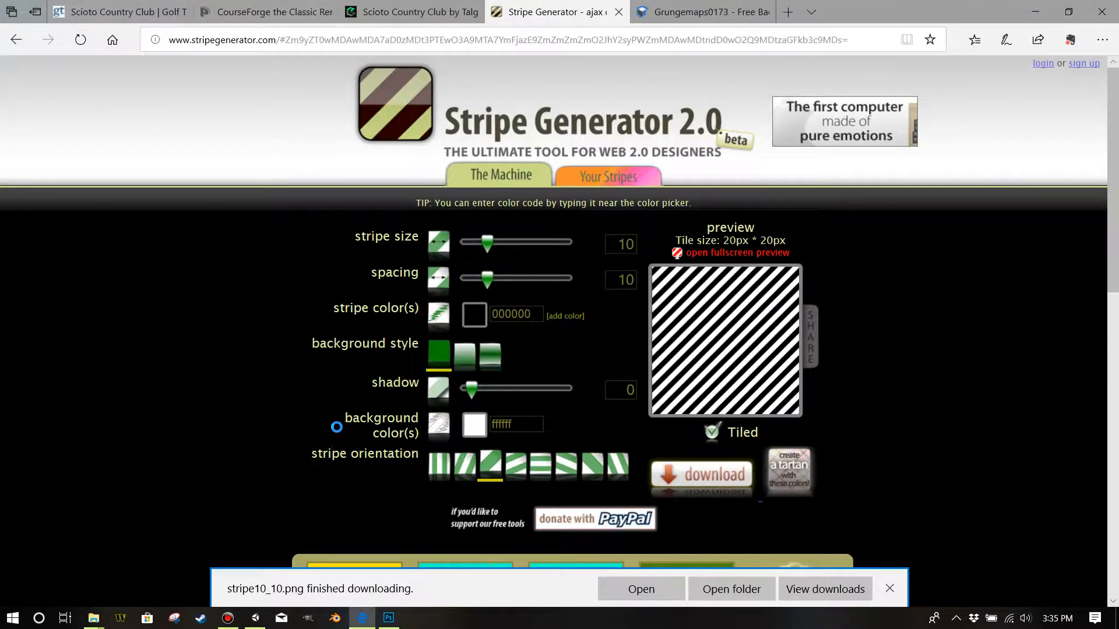
{"action": "left_click", "coordinate": [890, 589]}
Step: Set both the stripe size and the spacing to 20
{"action": "double_click", "coordinate": [623, 244]}
{"action": "type", "text": "20"}
{"action": "key", "text": "Tab"}
{"action": "type", "text": "20"}
{"action": "key", "text": "Tab"}
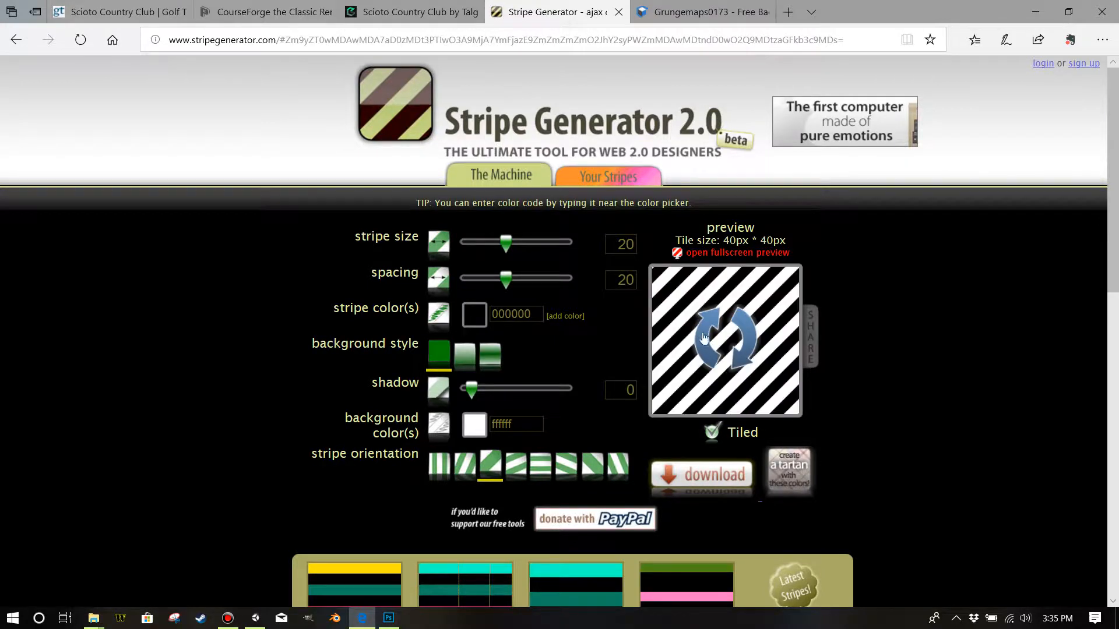
Step: Download the stripe tile and save it as stripe20_20 in the Overlay Tutorial folder
{"action": "left_click", "coordinate": [702, 484]}
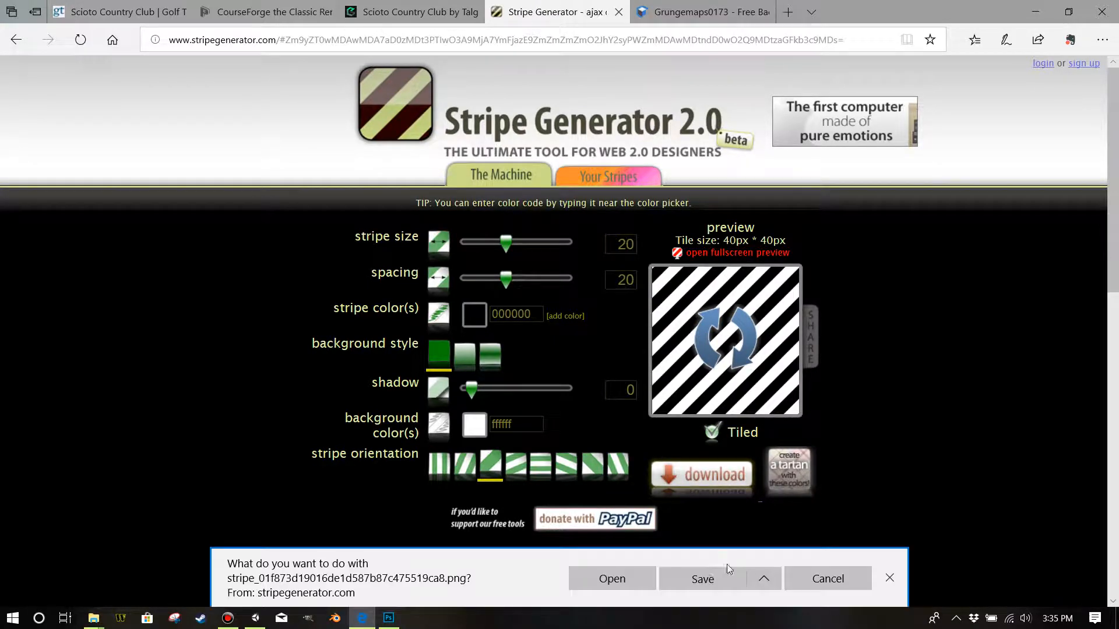
{"action": "left_click", "coordinate": [763, 579]}
{"action": "left_click", "coordinate": [746, 557]}
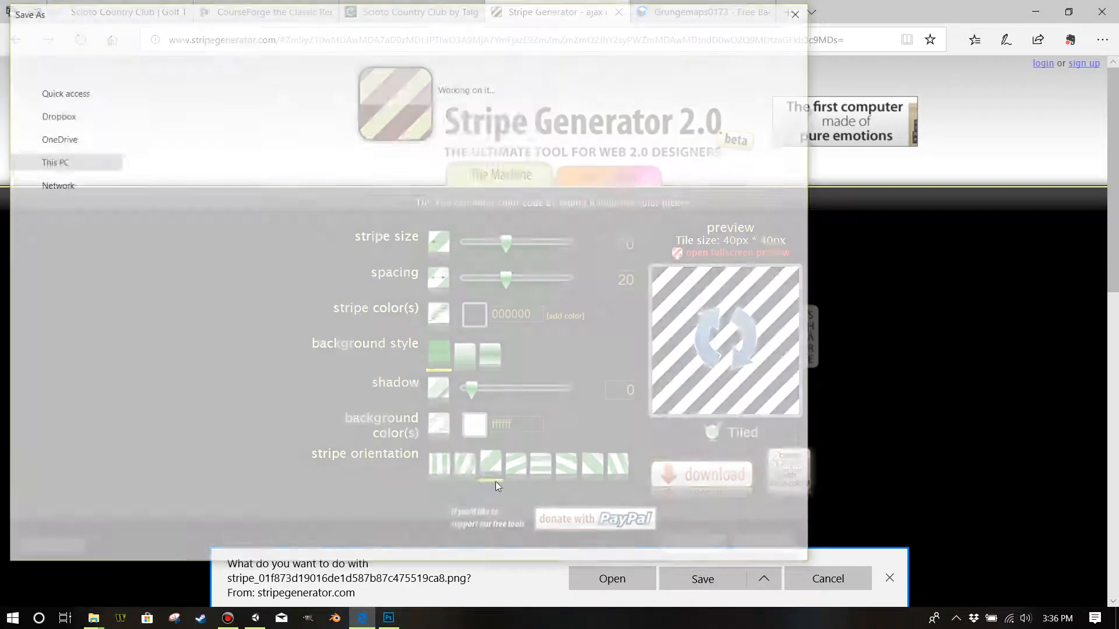
{"action": "left_click", "coordinate": [340, 138]}
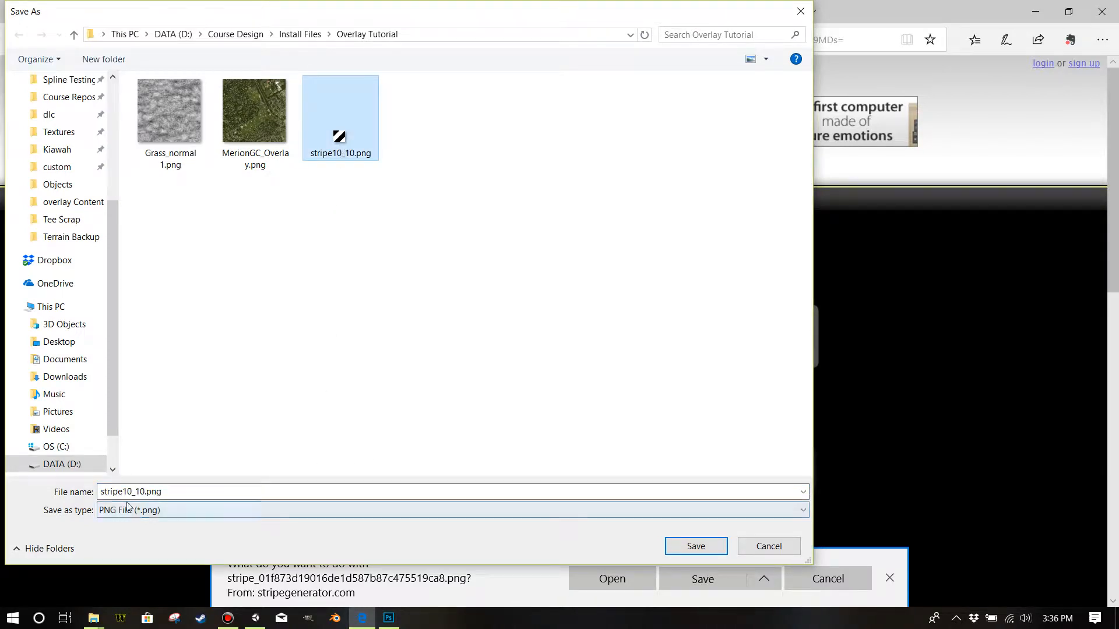
{"action": "left_click_drag", "start_coordinate": [123, 492], "coordinate": [190, 491]}
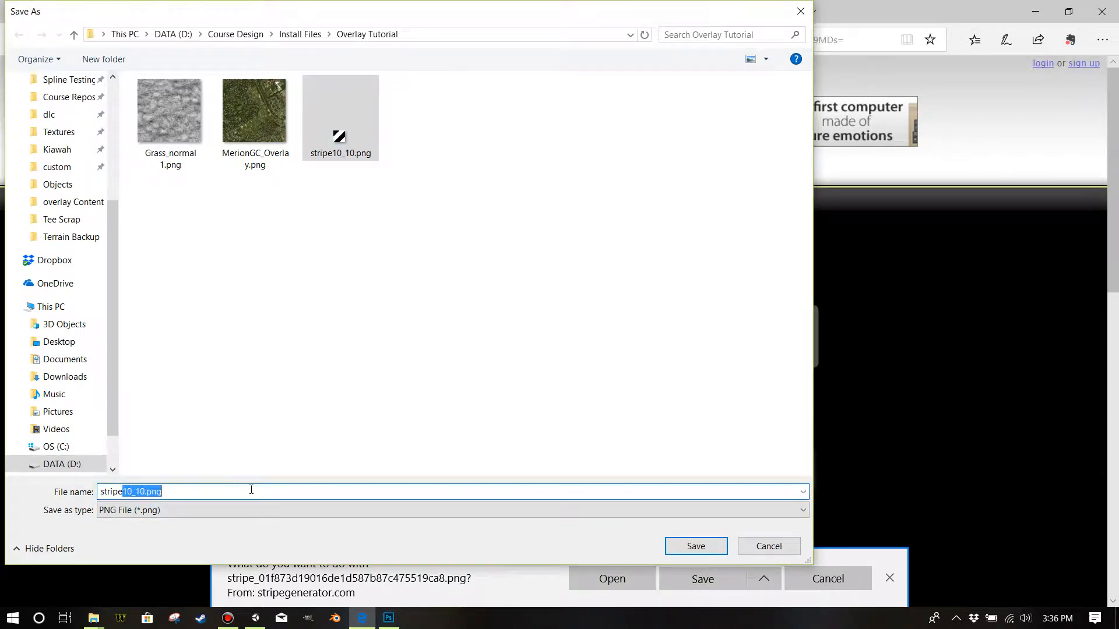
{"action": "type", "text": "20"}
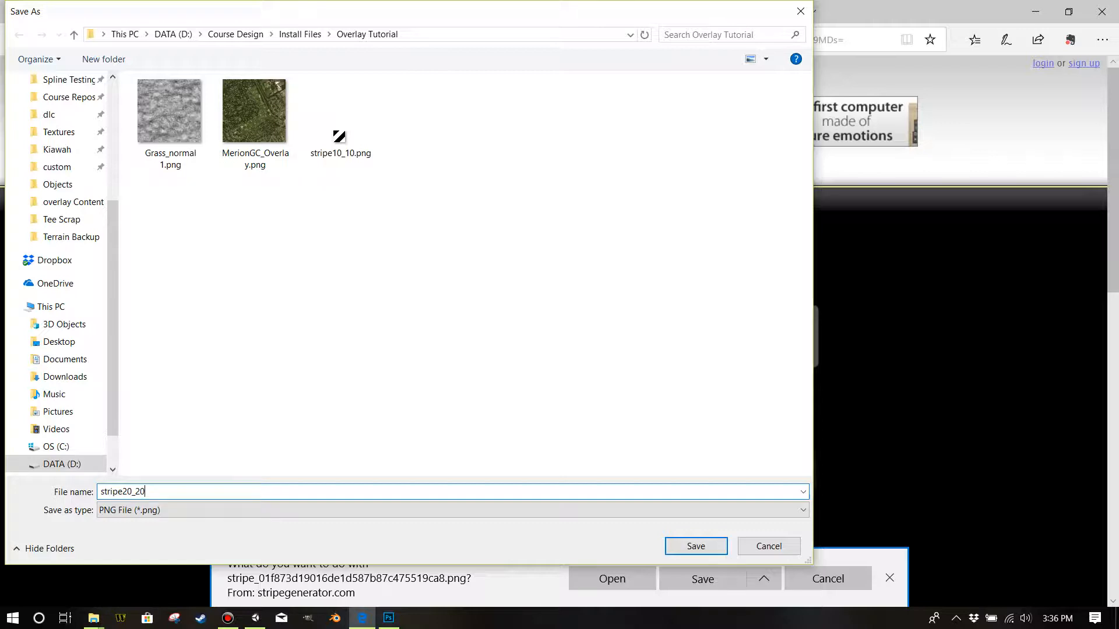
{"action": "type", "text": "_20"}
{"action": "left_click", "coordinate": [696, 546]}
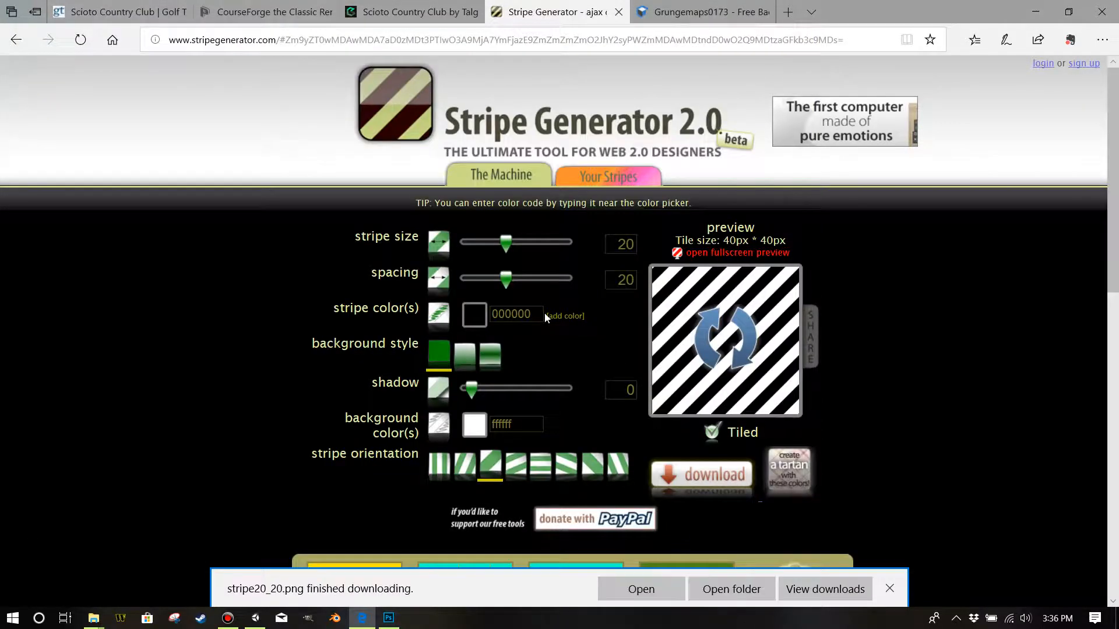
Step: Set both the stripe size and the spacing to 30
{"action": "double_click", "coordinate": [629, 245]}
{"action": "type", "text": "30"}
{"action": "key", "text": "Tab"}
{"action": "type", "text": "30"}
Step: Download the stripe tile and save it as stripe30_30 in the Overlay Tutorial folder
{"action": "left_click", "coordinate": [726, 487]}
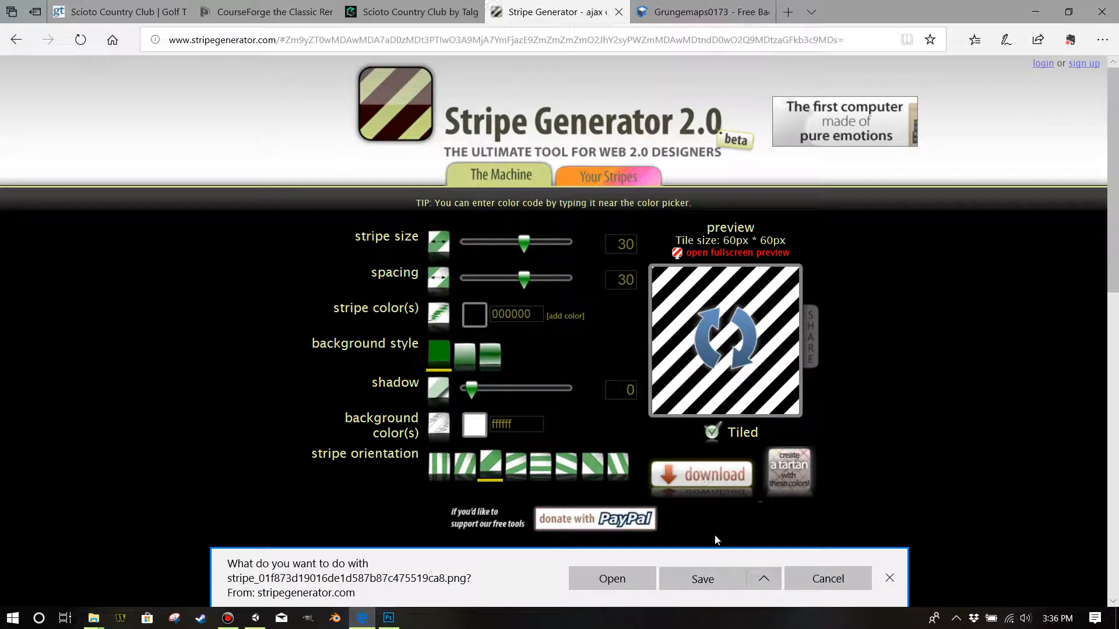
{"action": "left_click", "coordinate": [761, 581]}
{"action": "left_click", "coordinate": [753, 554]}
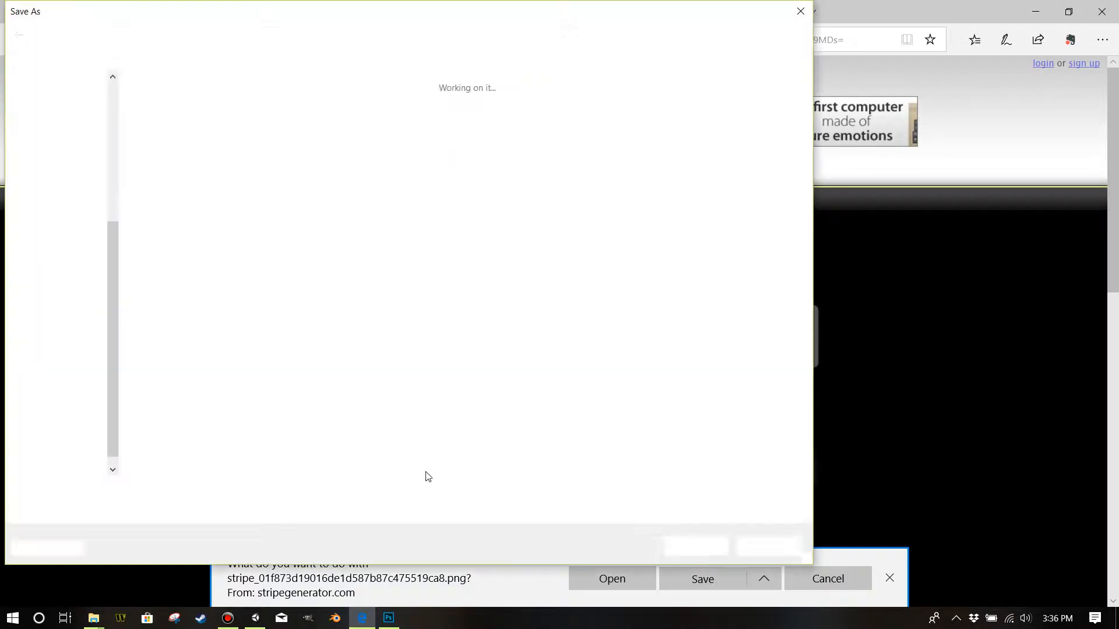
{"action": "left_click", "coordinate": [429, 141]}
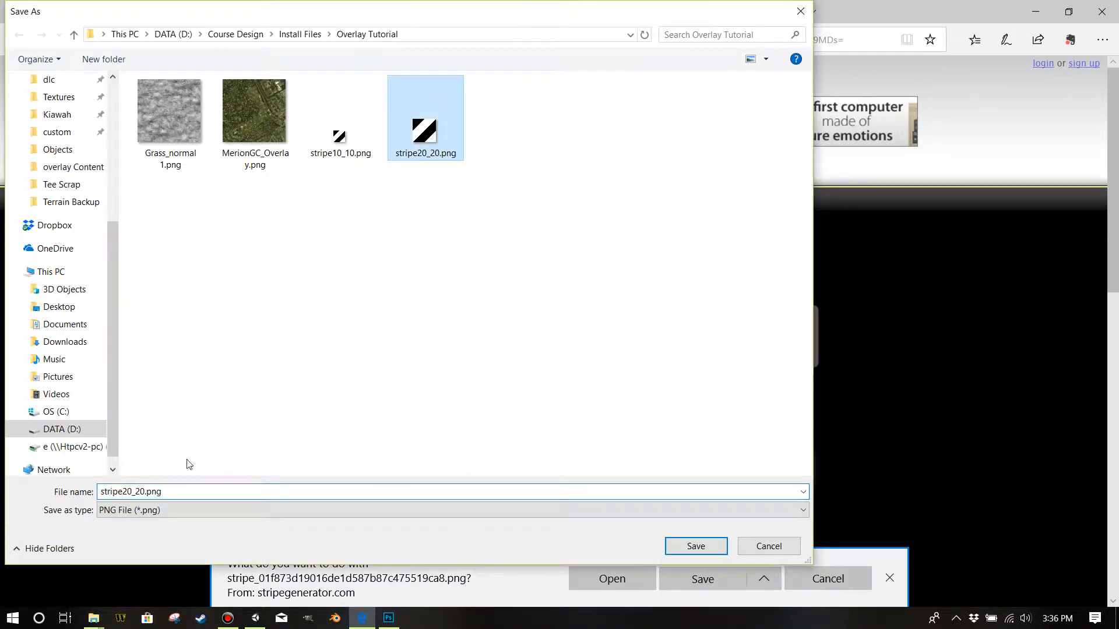
{"action": "left_click", "coordinate": [125, 491]}
{"action": "left_click_drag", "start_coordinate": [122, 492], "coordinate": [268, 495]}
{"action": "type", "text": "30"}
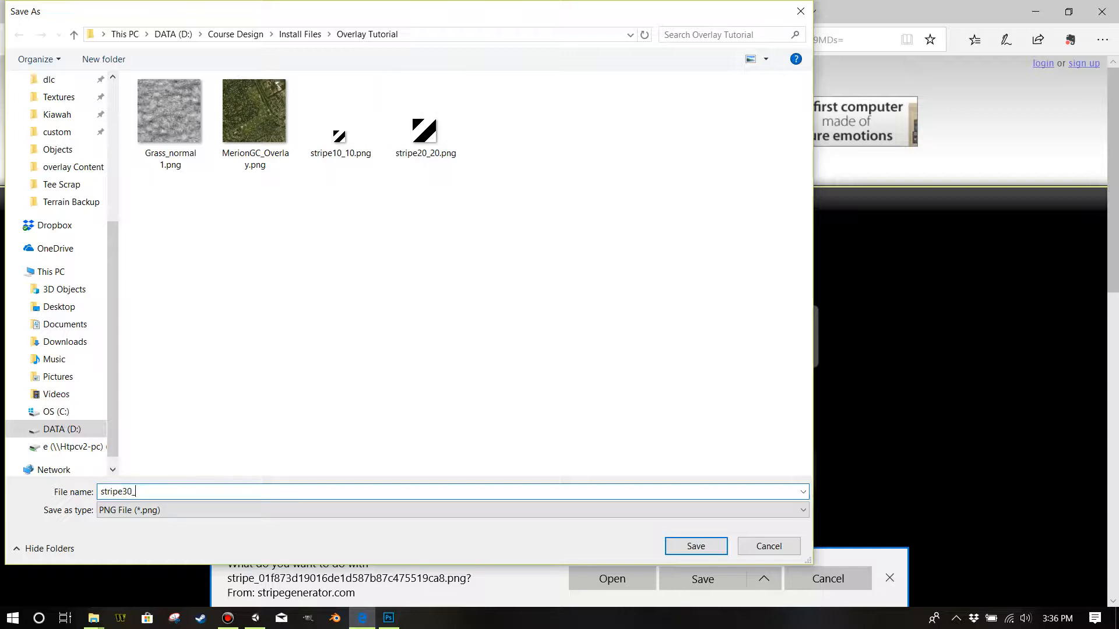
{"action": "left_click", "coordinate": [722, 542]}
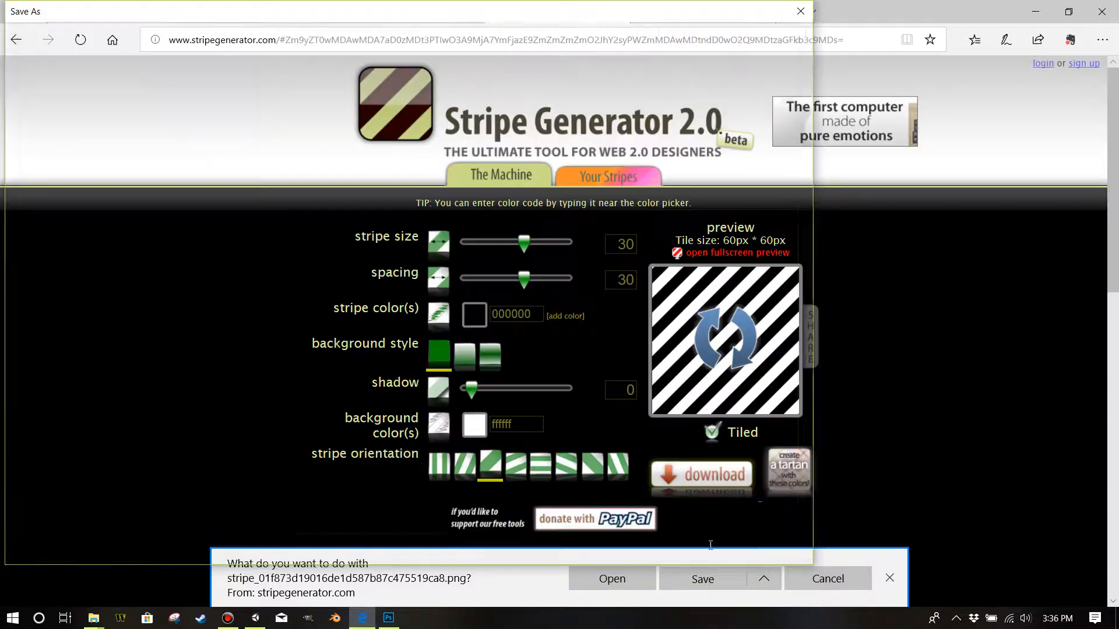
Step: Set both the stripe size and the spacing to 40
{"action": "double_click", "coordinate": [615, 248]}
{"action": "type", "text": "40"}
{"action": "key", "text": "Tab"}
{"action": "type", "text": "40"}
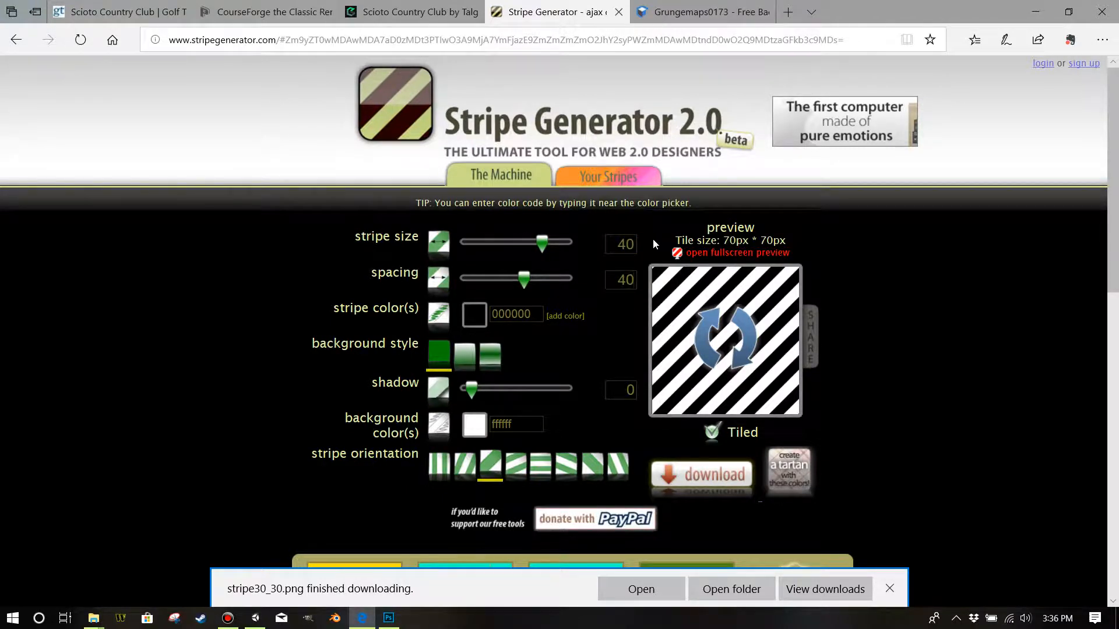
Step: Download the stripe tile and save it as stripe40_40 in the Overlay Tutorial folder
{"action": "left_click", "coordinate": [717, 478]}
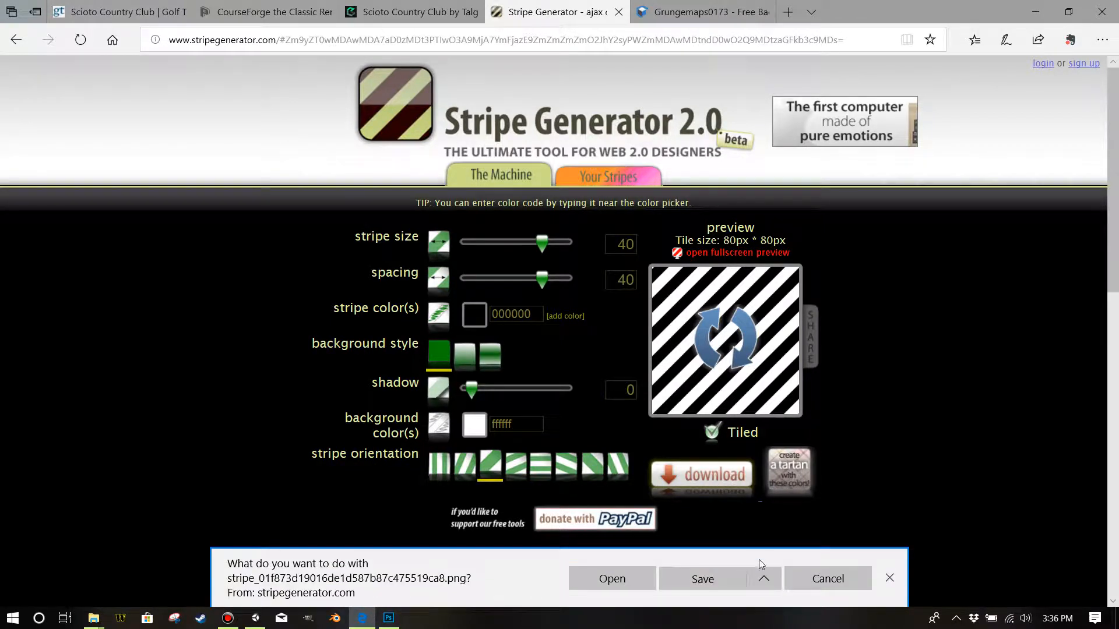
{"action": "left_click", "coordinate": [761, 580]}
{"action": "left_click", "coordinate": [744, 551]}
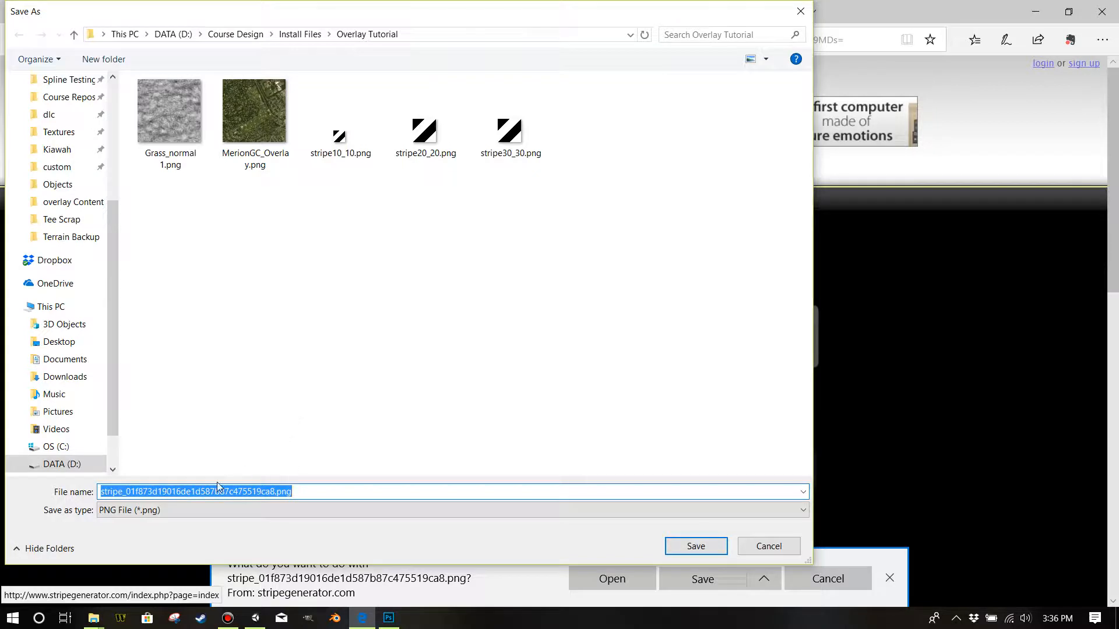
{"action": "left_click", "coordinate": [504, 140]}
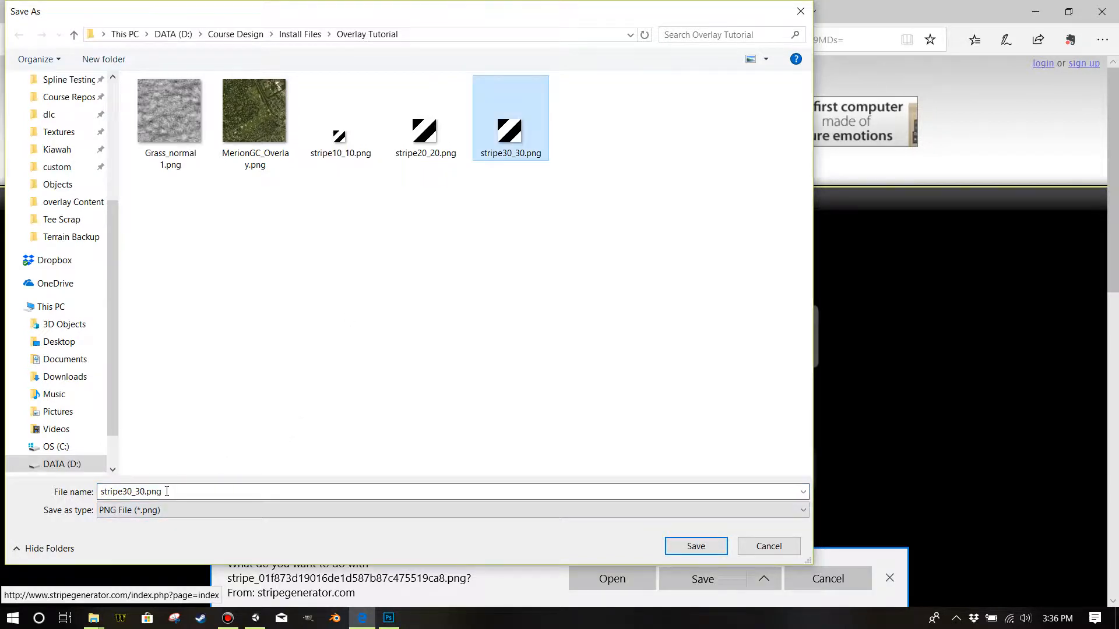
{"action": "double_click", "coordinate": [128, 491]}
{"action": "left_click_drag", "start_coordinate": [123, 491], "coordinate": [242, 492]}
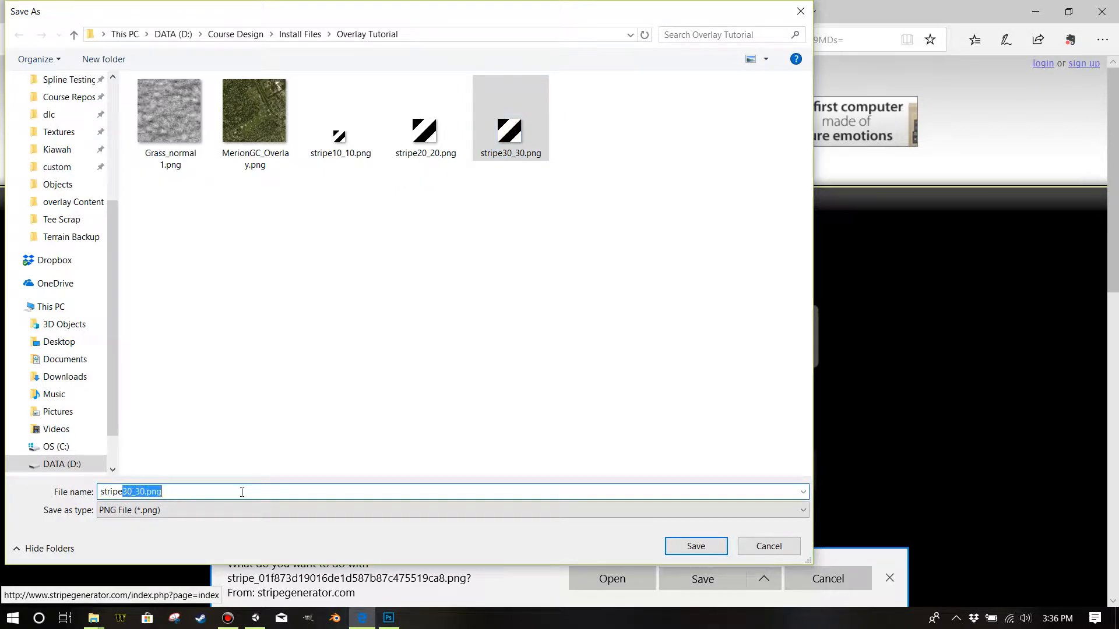
{"action": "type", "text": "40"}
{"action": "key", "text": "Tab"}
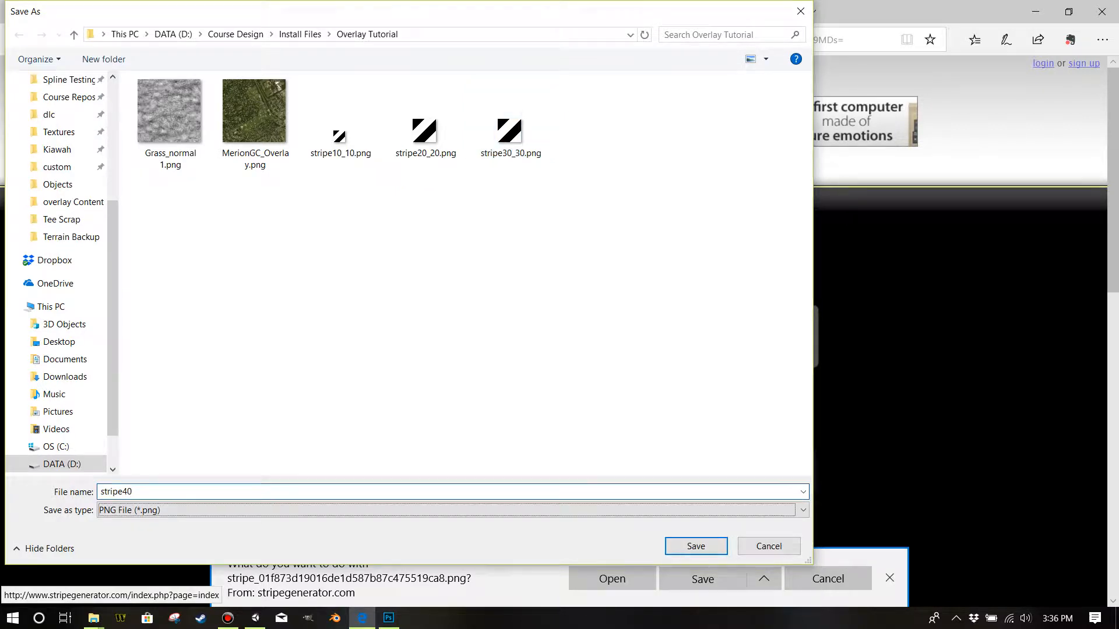
{"action": "key", "text": "shift+Tab"}
{"action": "left_click", "coordinate": [167, 489]}
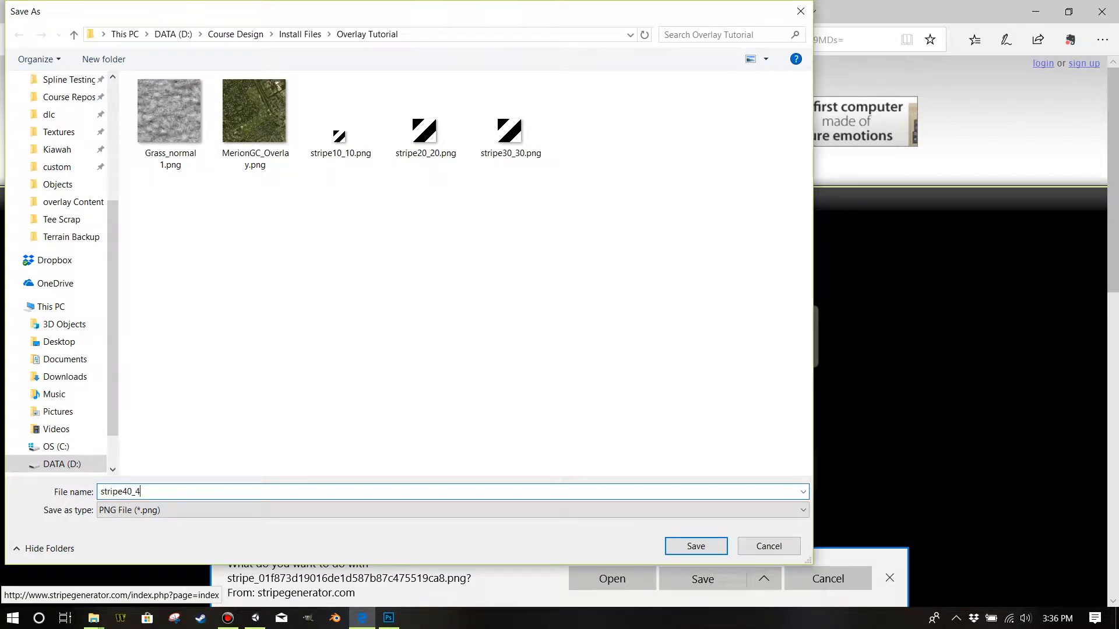
{"action": "type", "text": "_40"}
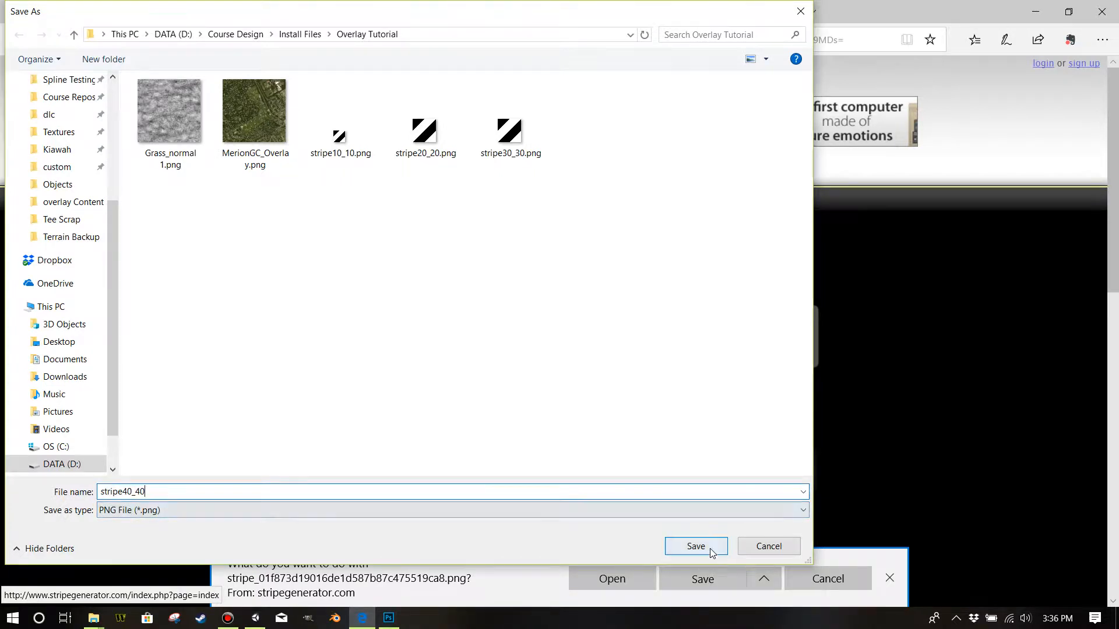
{"action": "left_click", "coordinate": [712, 547]}
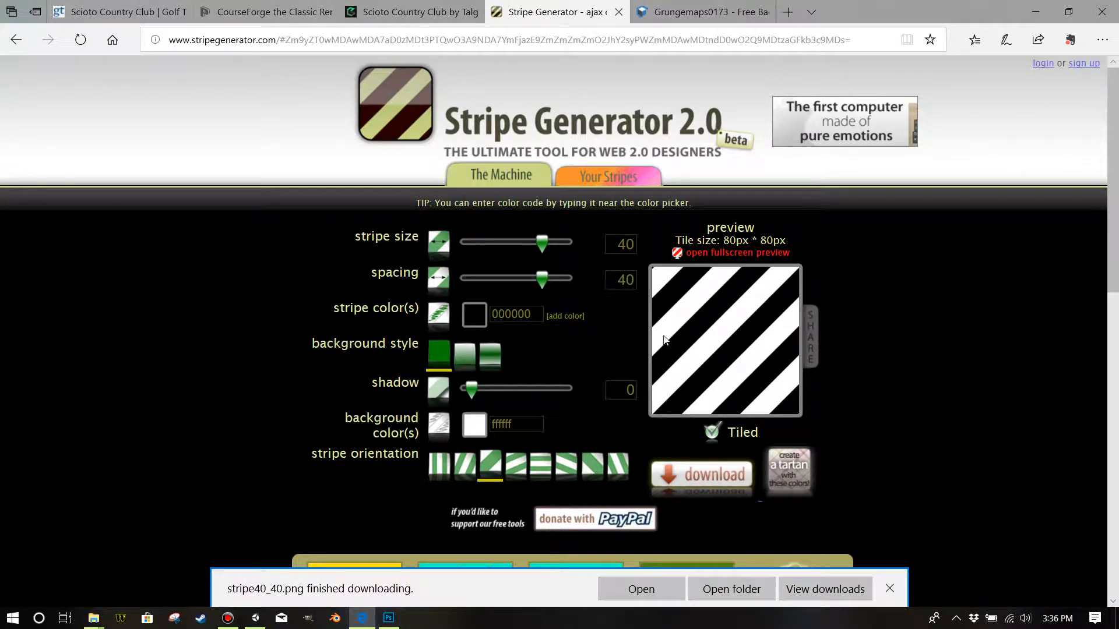
Step: Download the 40/40 stripe tile again, replacing stripe40_40.png in the Overlay Tutorial folder
{"action": "left_click", "coordinate": [711, 466]}
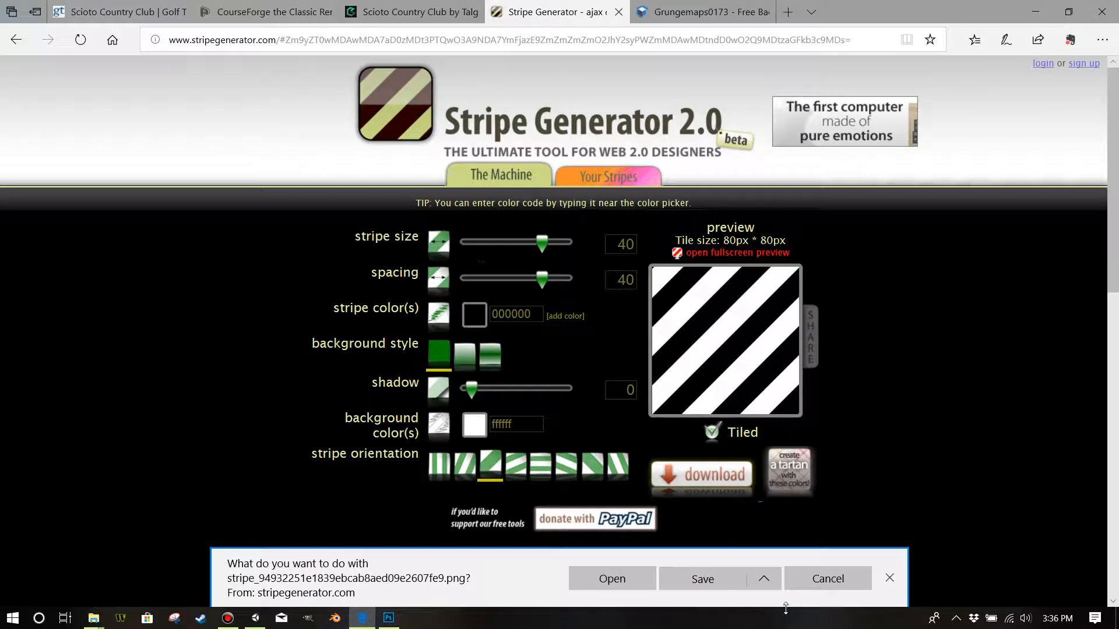
{"action": "left_click", "coordinate": [764, 579]}
{"action": "left_click", "coordinate": [729, 554]}
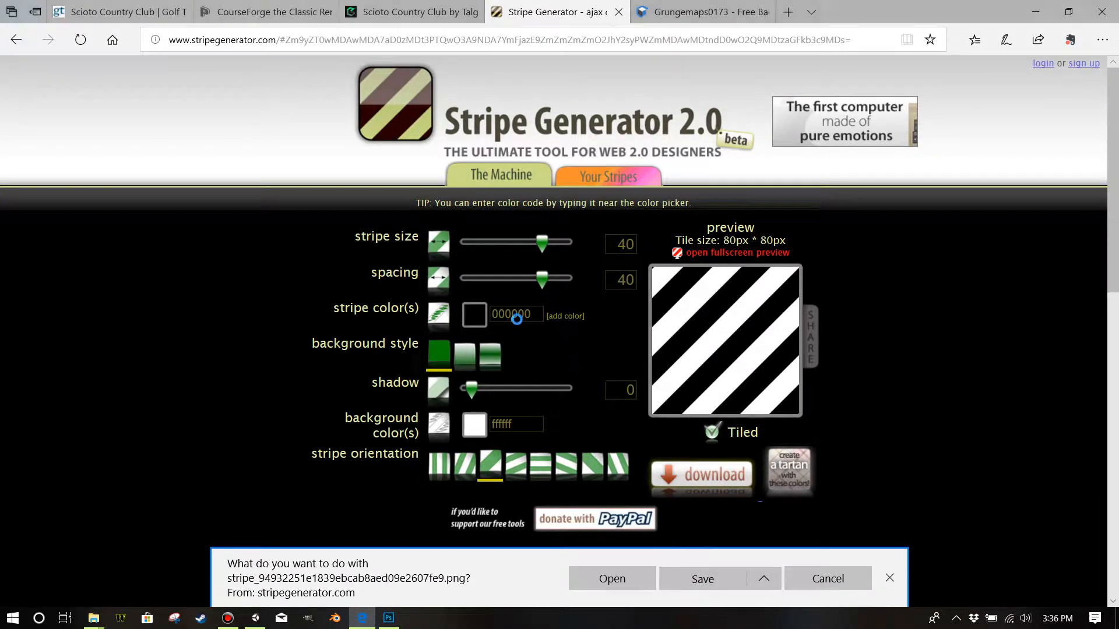
{"action": "left_click", "coordinate": [593, 127]}
{"action": "left_click", "coordinate": [698, 546]}
{"action": "left_click", "coordinate": [593, 315]}
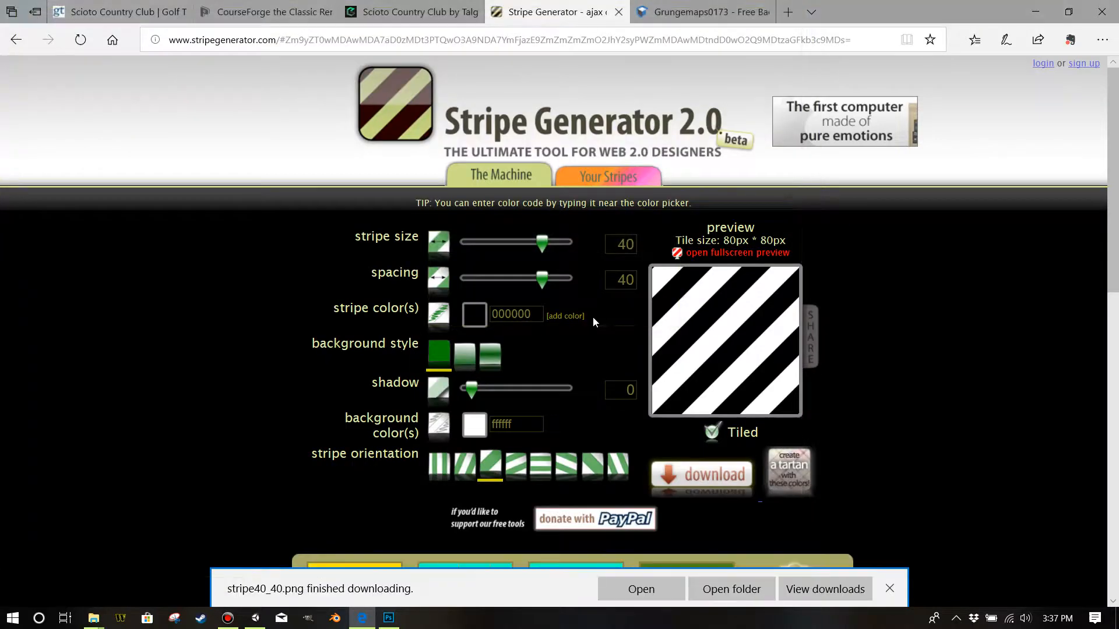
Step: Set both the stripe size and the spacing back to 30
{"action": "double_click", "coordinate": [622, 243]}
{"action": "key", "text": "Tab"}
{"action": "type", "text": "30"}
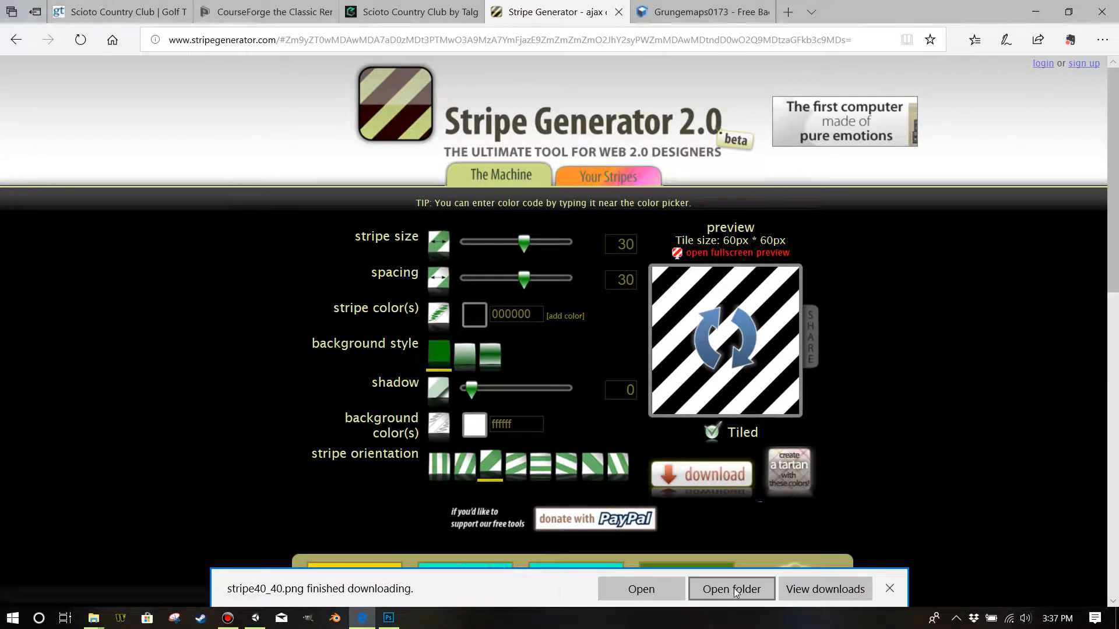
Step: Download the 30/30 stripe tile again, replacing the existing stripe30_30.png
{"action": "left_click", "coordinate": [728, 484]}
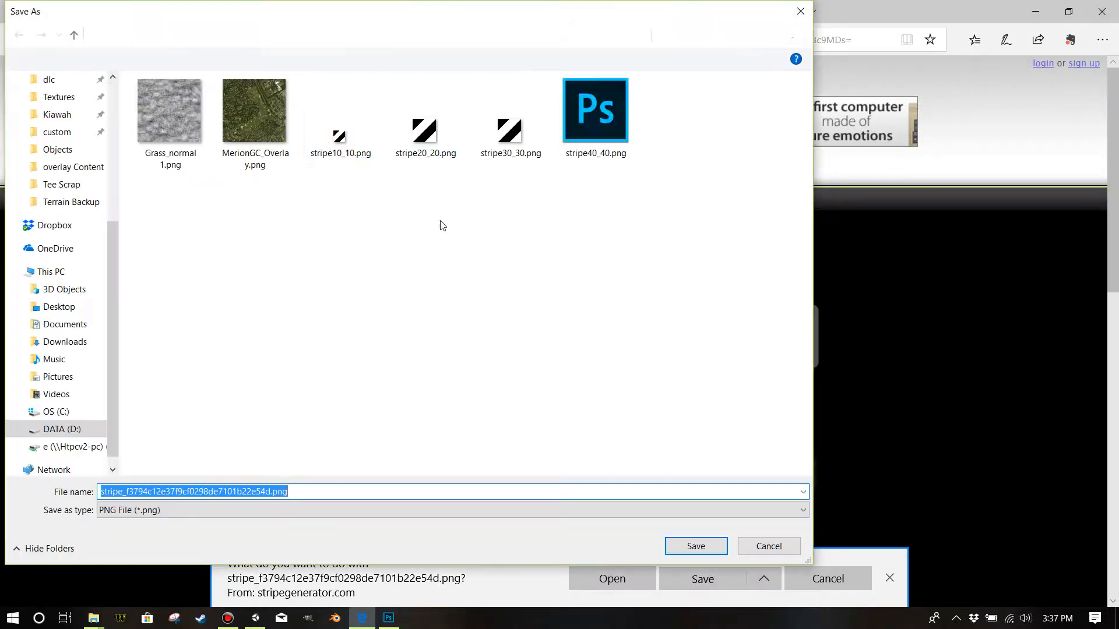
{"action": "left_click", "coordinate": [510, 143]}
{"action": "left_click", "coordinate": [673, 546]}
{"action": "left_click", "coordinate": [592, 312]}
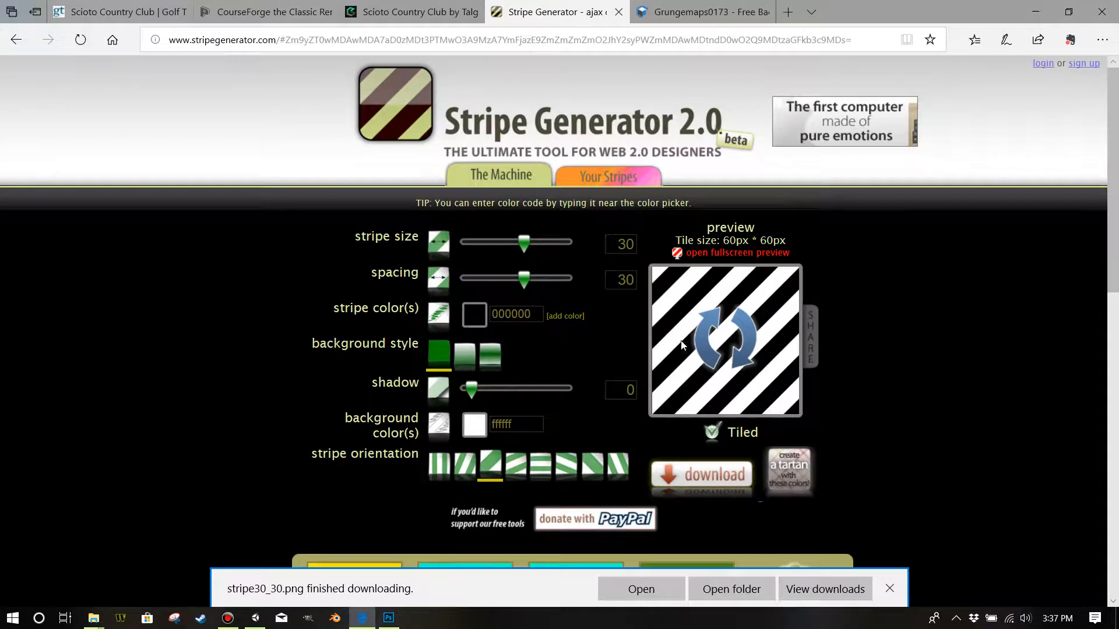
Step: Switch to Photoshop and open stripe10_10.png, stripe20_20.png, stripe30_30.png and stripe40_40.png together from the Overlay Tutorial folder
{"action": "left_click", "coordinate": [395, 622]}
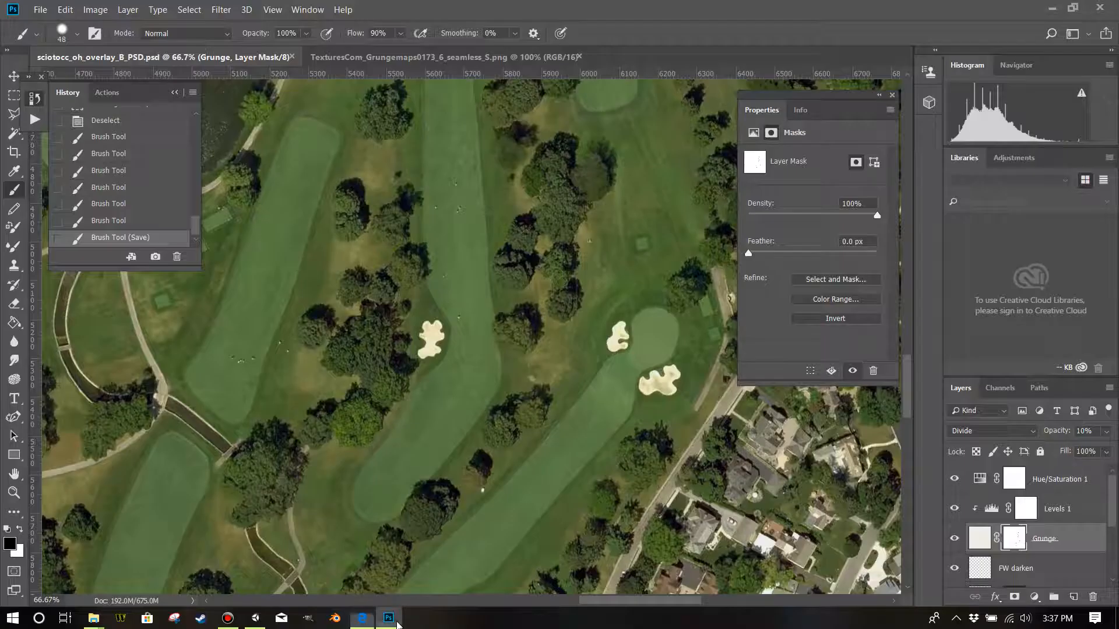
{"action": "left_click", "coordinate": [44, 11]}
{"action": "left_click", "coordinate": [45, 36]}
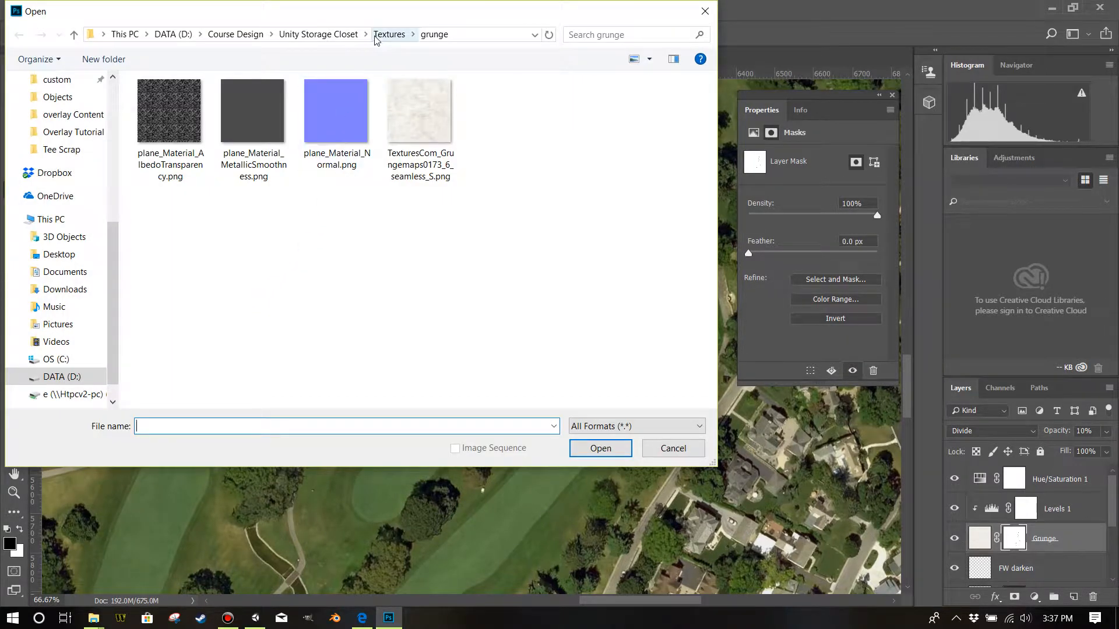
{"action": "left_click", "coordinate": [320, 35]}
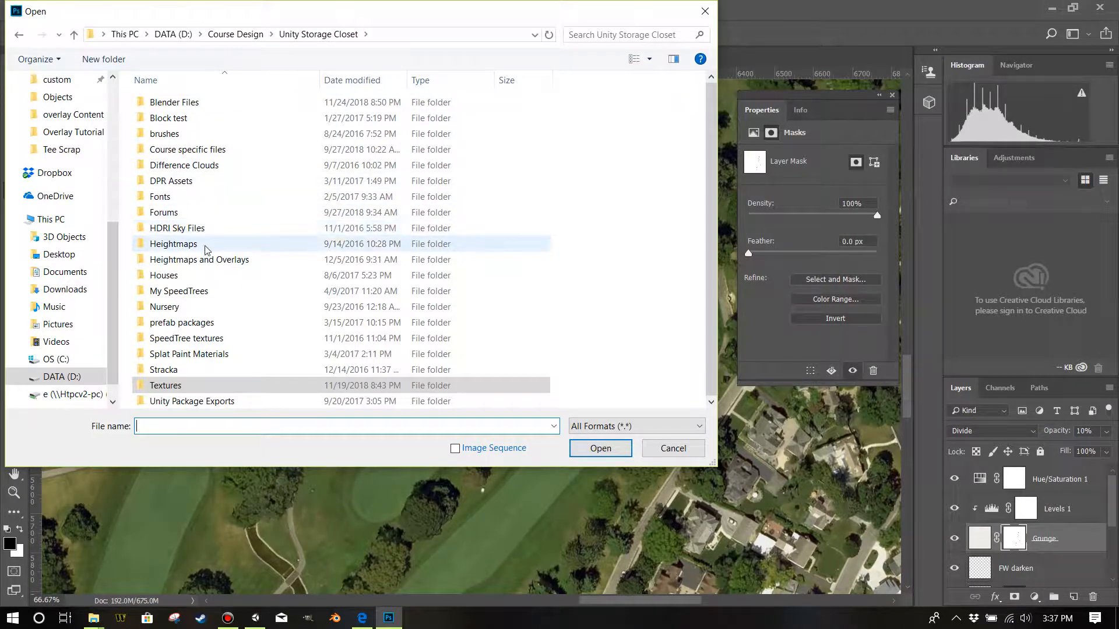
{"action": "left_click", "coordinate": [89, 133]}
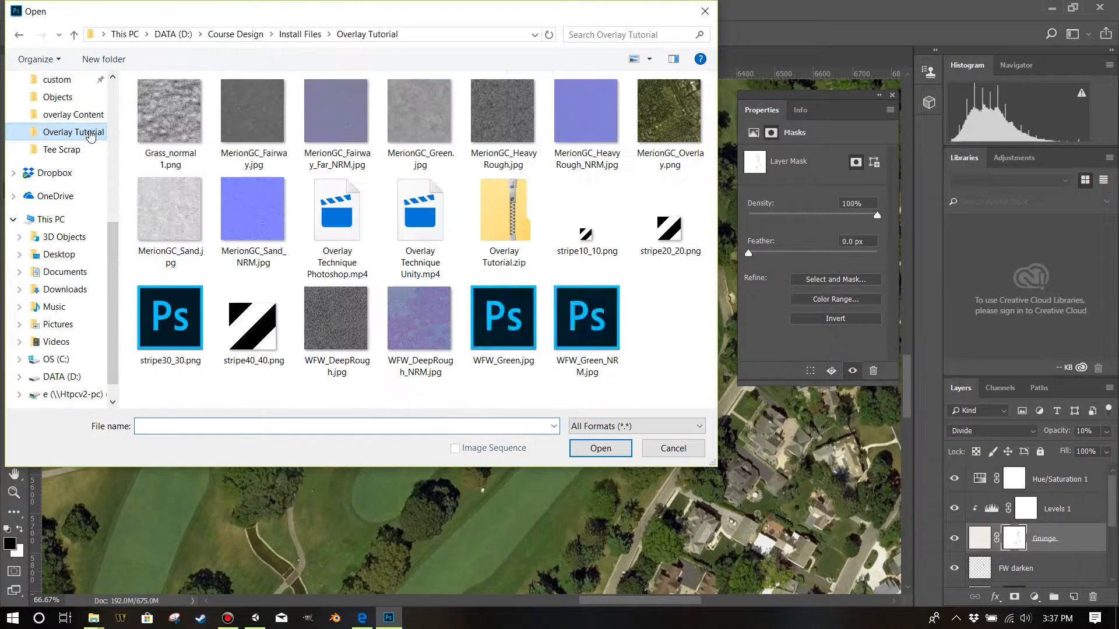
{"action": "left_click", "coordinate": [570, 255]}
{"action": "left_click", "coordinate": [254, 327], "text": "shift"}
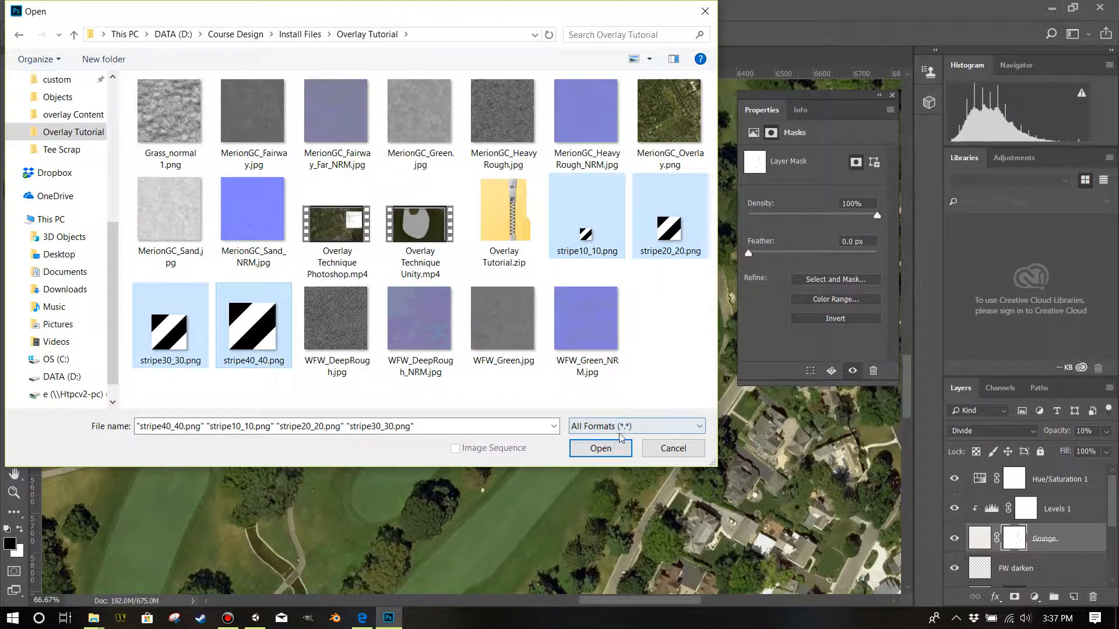
{"action": "left_click", "coordinate": [617, 448]}
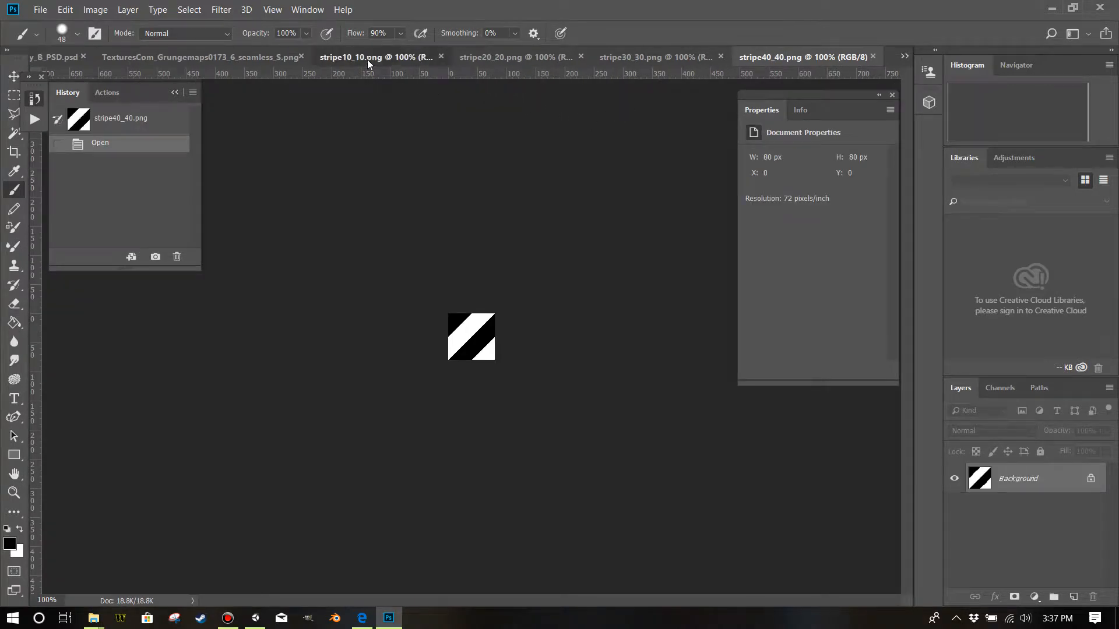
Step: Define a pattern from the stripe10_10.png image, keeping the suggested pattern name
{"action": "left_click", "coordinate": [367, 58]}
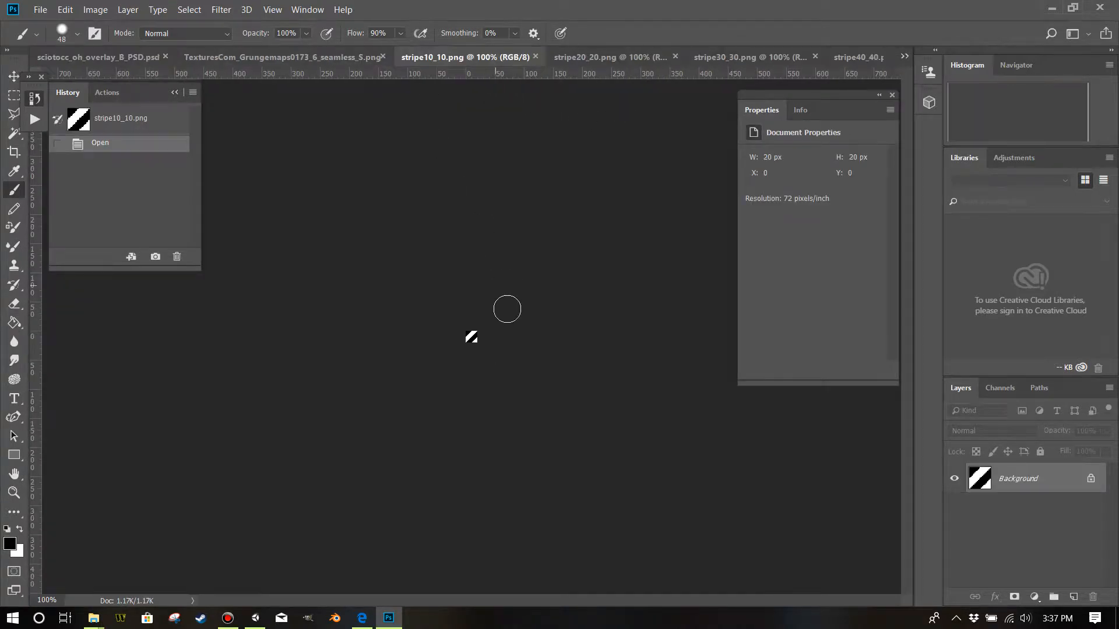
{"action": "left_click", "coordinate": [65, 10]}
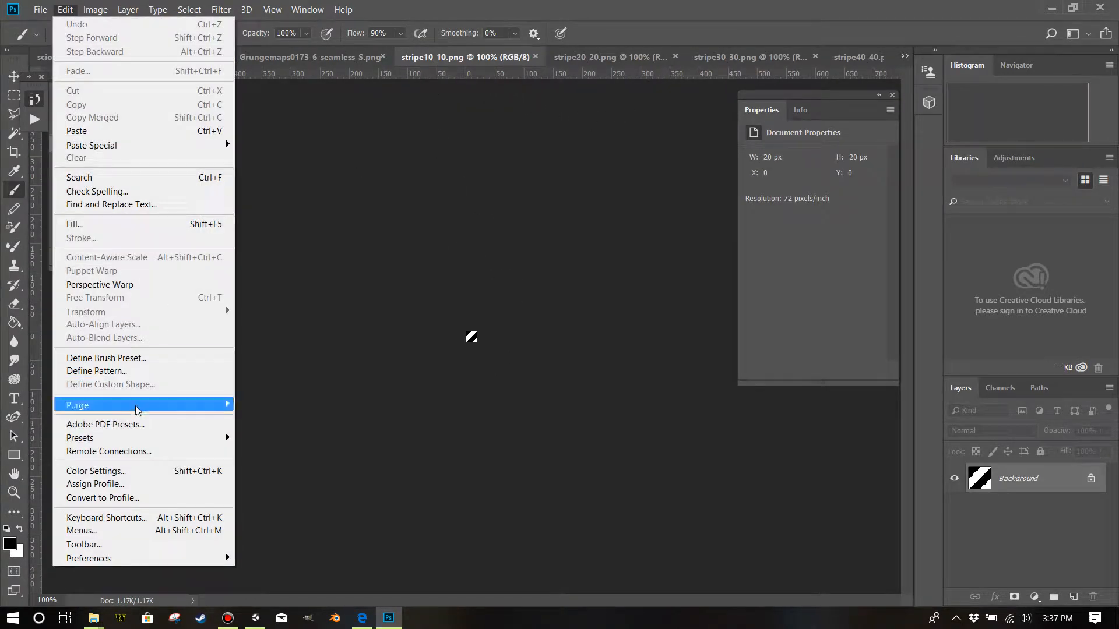
{"action": "mouse_move", "coordinate": [168, 412]}
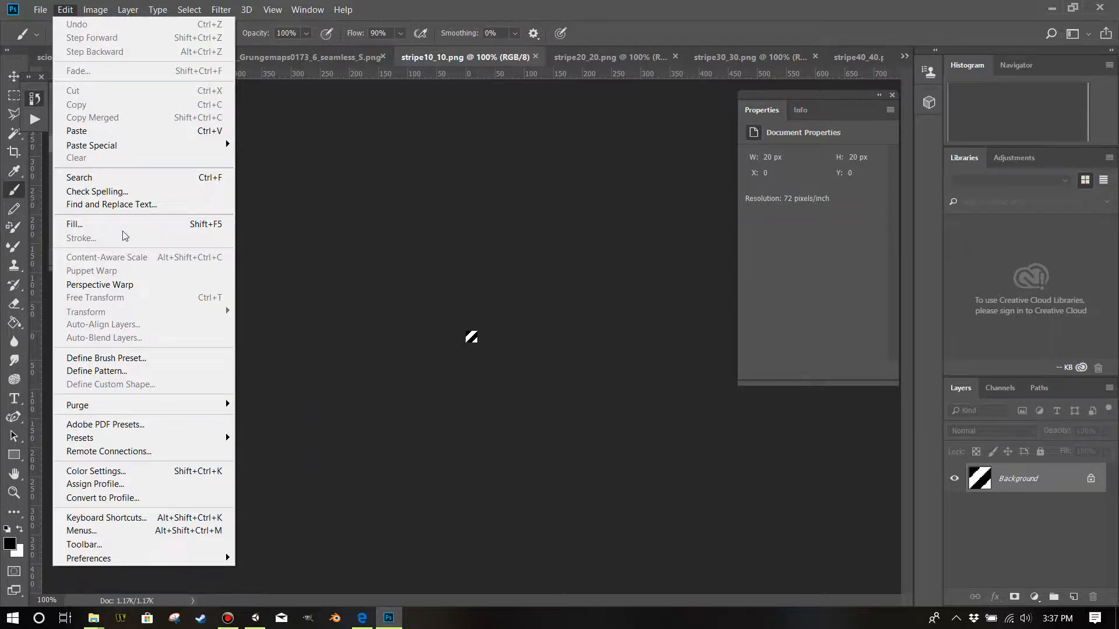
{"action": "left_click", "coordinate": [117, 371]}
{"action": "left_click", "coordinate": [699, 190]}
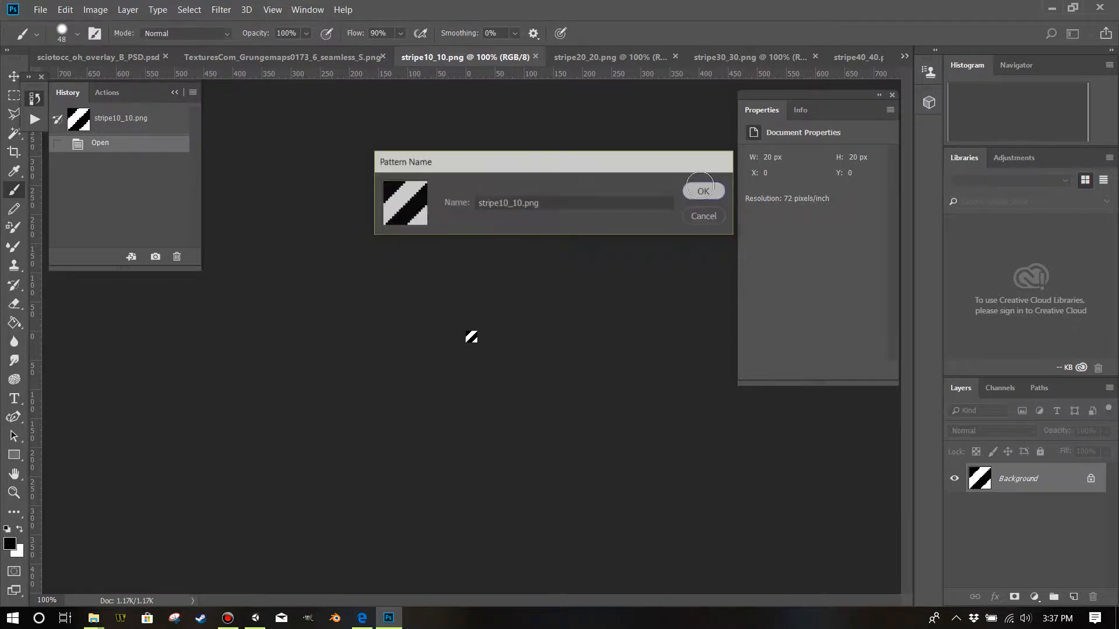
Step: Define a pattern from the stripe20_20.png image under its suggested name
{"action": "left_click", "coordinate": [571, 58]}
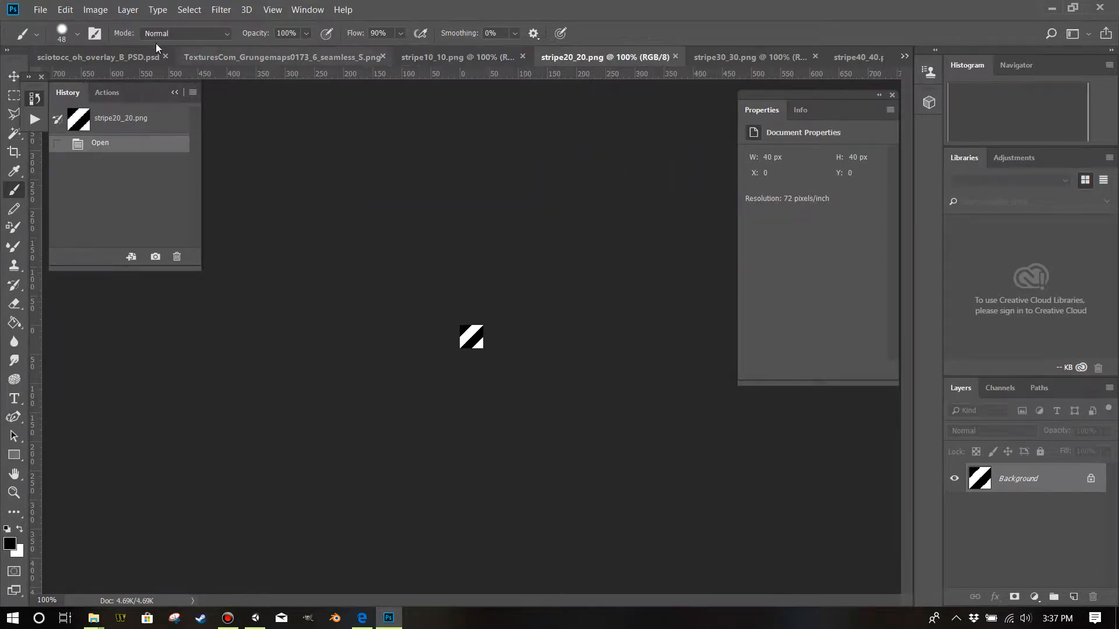
{"action": "left_click", "coordinate": [58, 11]}
{"action": "left_click", "coordinate": [73, 374]}
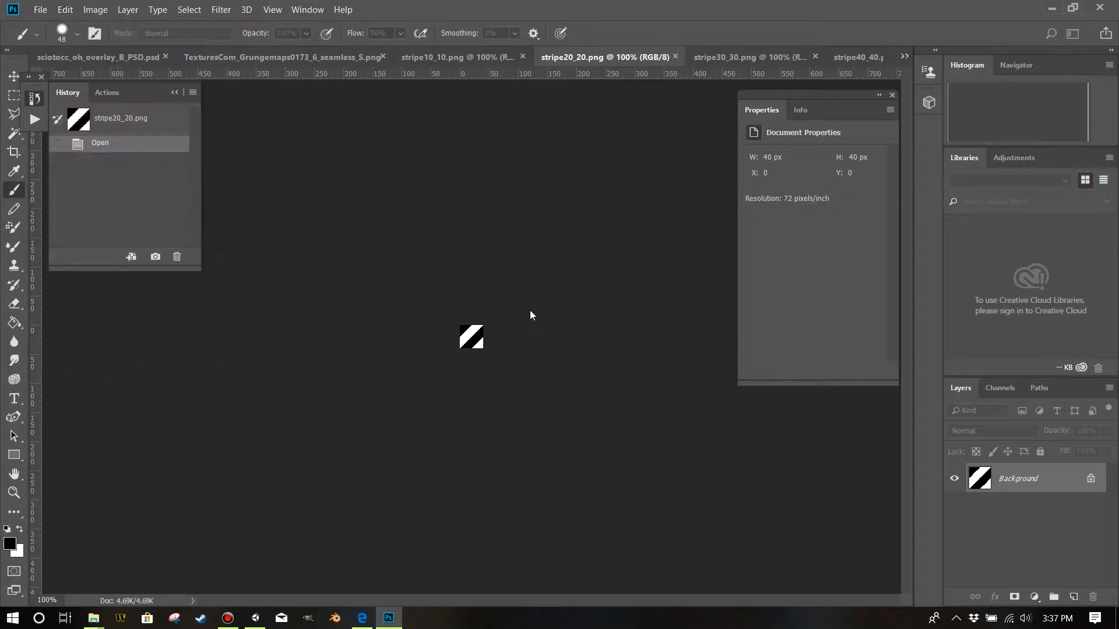
{"action": "left_click", "coordinate": [702, 190]}
Step: Define a pattern from the stripe30_30.png image under its suggested name
{"action": "left_click", "coordinate": [710, 57]}
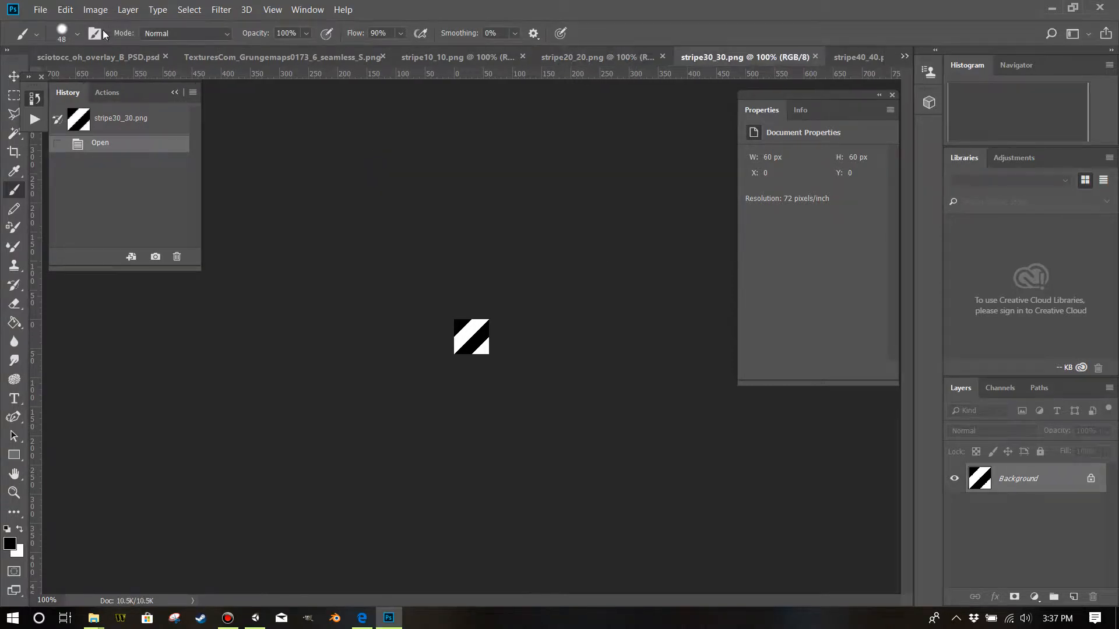
{"action": "left_click", "coordinate": [63, 10]}
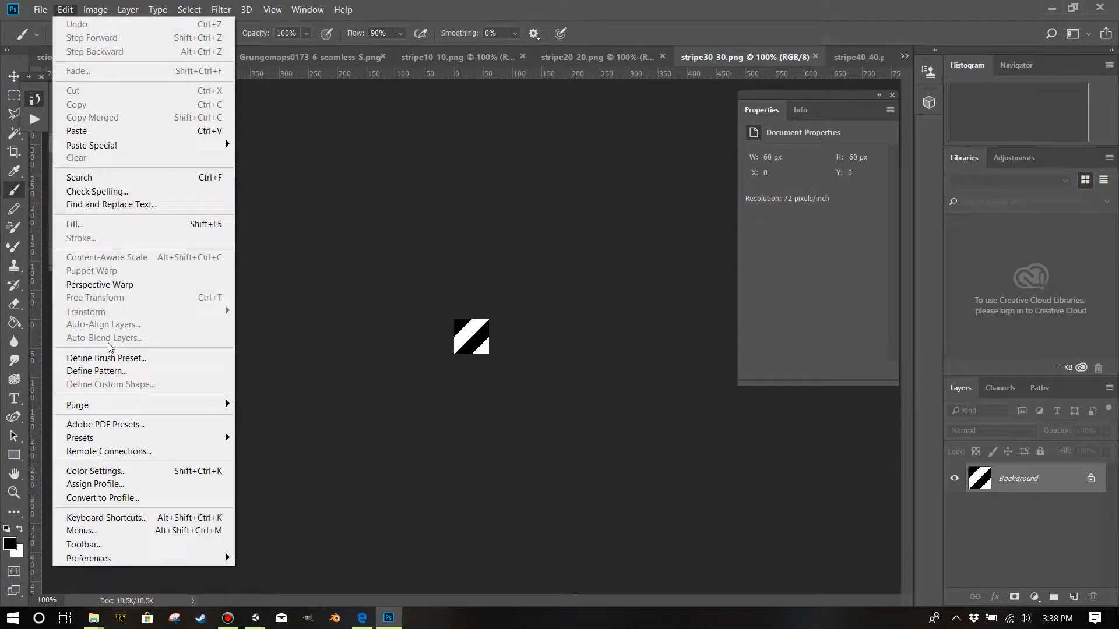
{"action": "left_click", "coordinate": [156, 372]}
{"action": "left_click", "coordinate": [699, 190]}
Step: Define a pattern from the stripe40_40.png image under its suggested name
{"action": "left_click", "coordinate": [830, 56]}
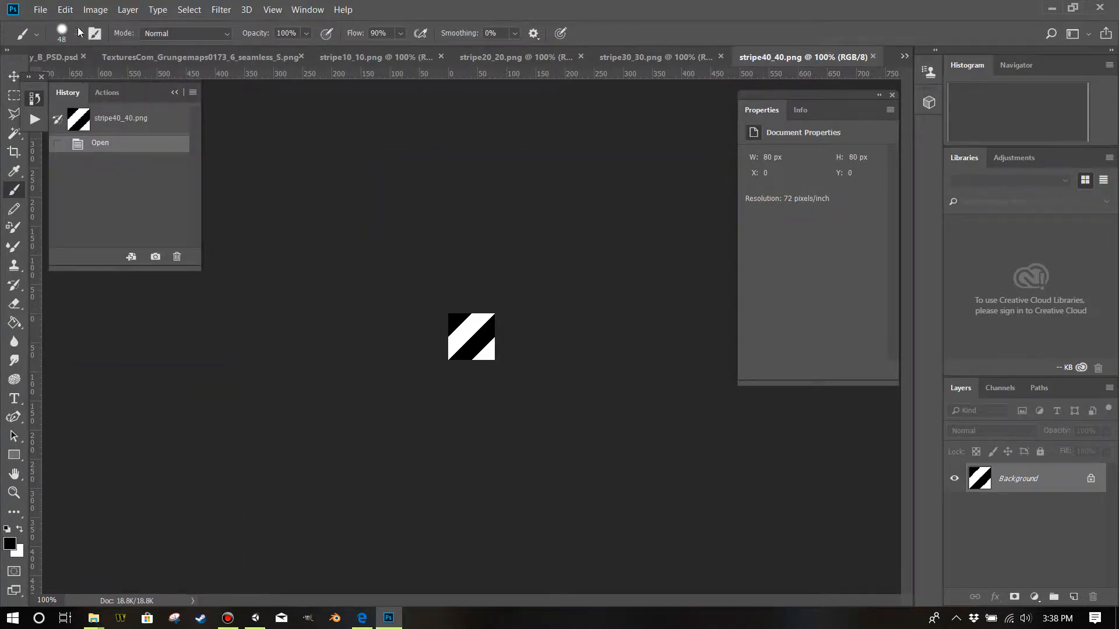
{"action": "left_click", "coordinate": [65, 10]}
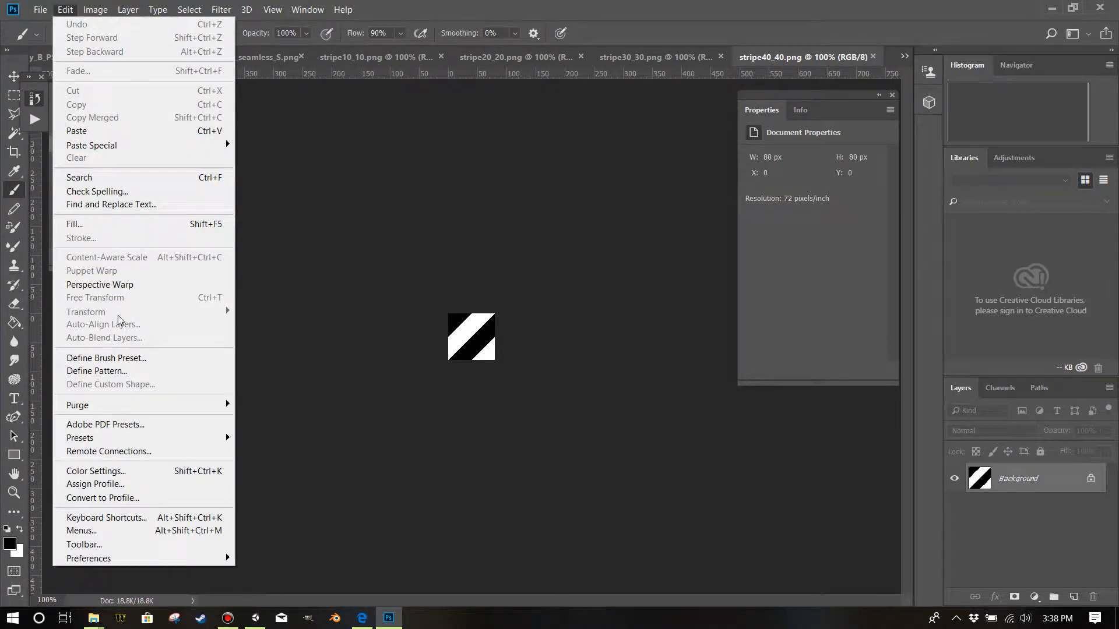
{"action": "left_click", "coordinate": [115, 371]}
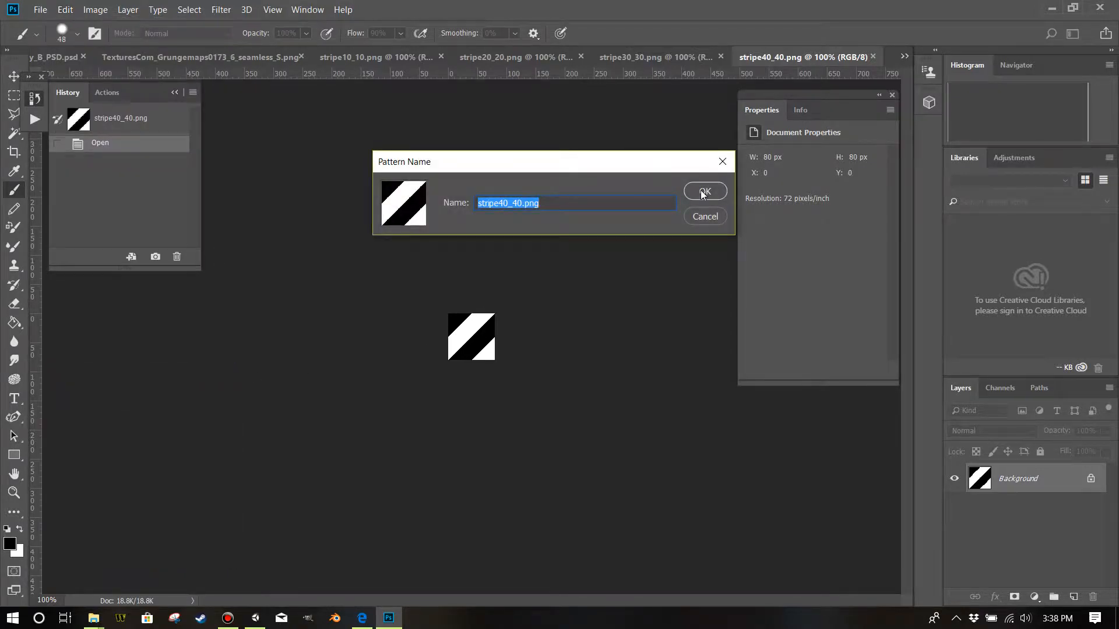
{"action": "left_click", "coordinate": [702, 190]}
Step: Return to the sciotocc_oh_overlay_B_PSD.psd document and select the FW darken layer
{"action": "left_click", "coordinate": [68, 58]}
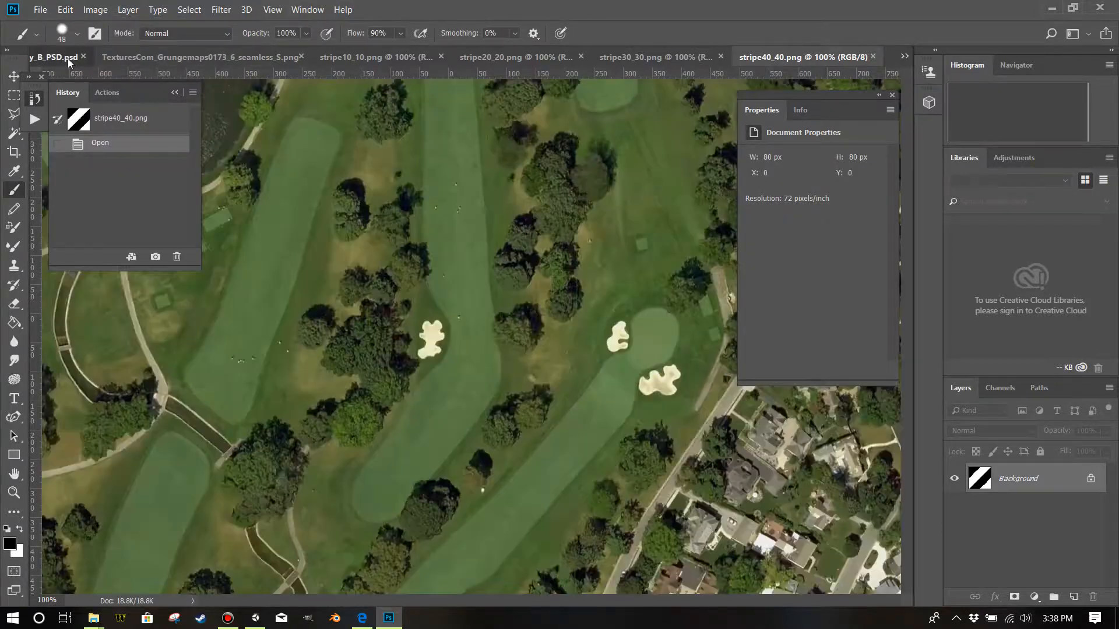
{"action": "scroll", "coordinate": [996, 500], "scroll_direction": "up", "scroll_amount": 1}
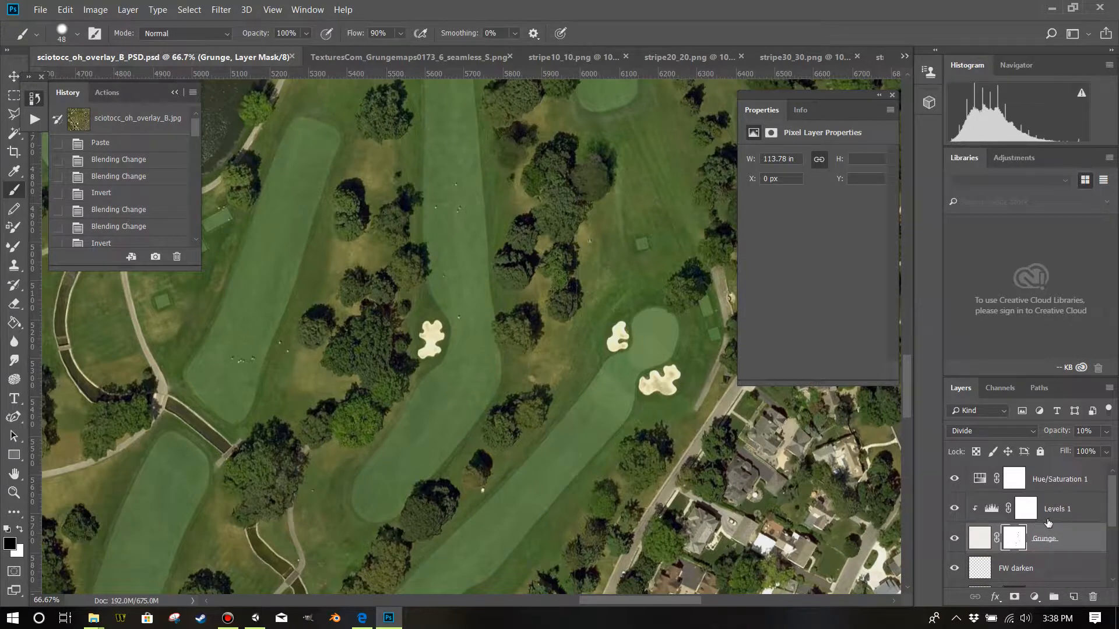
{"action": "left_click", "coordinate": [1045, 513]}
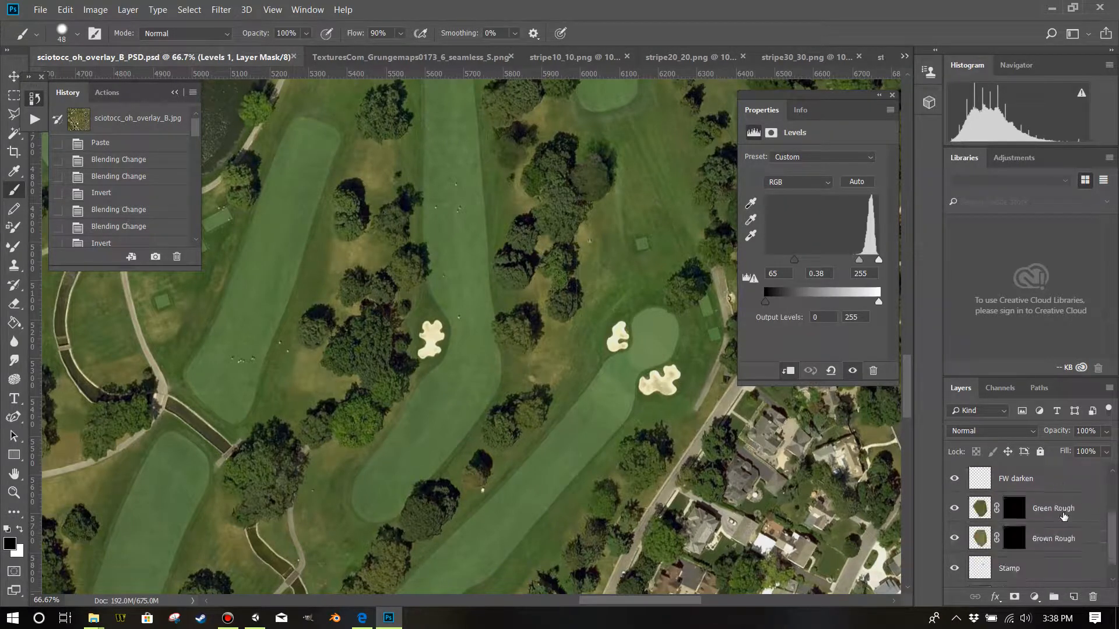
{"action": "scroll", "coordinate": [574, 364], "scroll_direction": "up", "scroll_amount": 5}
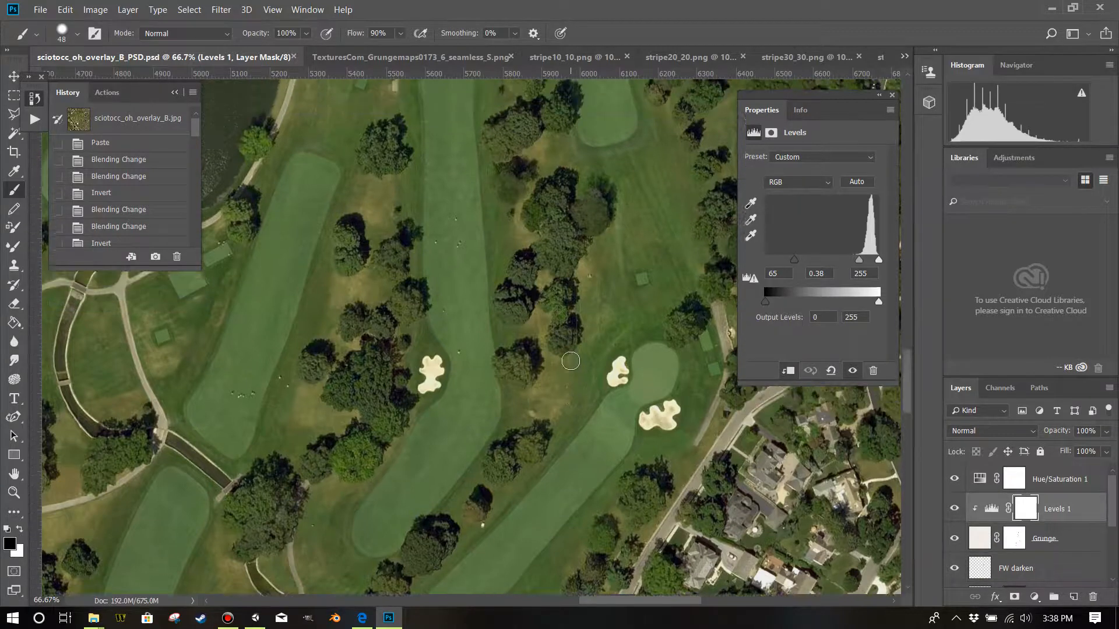
{"action": "scroll", "coordinate": [561, 367], "scroll_direction": "down", "scroll_amount": 6}
{"action": "scroll", "coordinate": [558, 371], "scroll_direction": "down", "scroll_amount": 3}
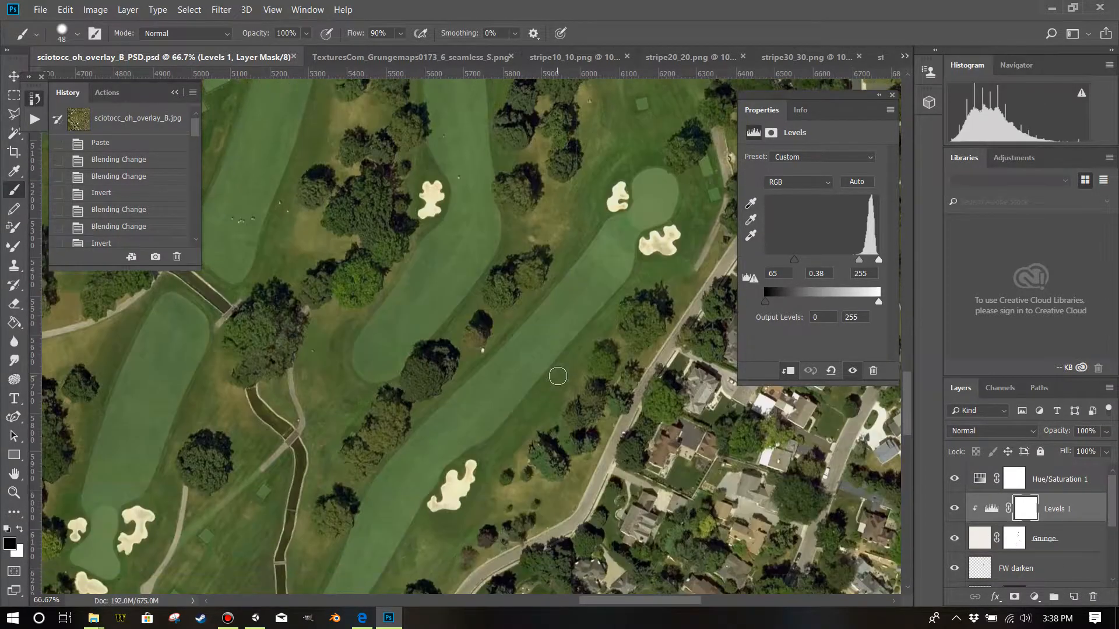
{"action": "scroll", "coordinate": [676, 423], "scroll_direction": "down", "scroll_amount": 2}
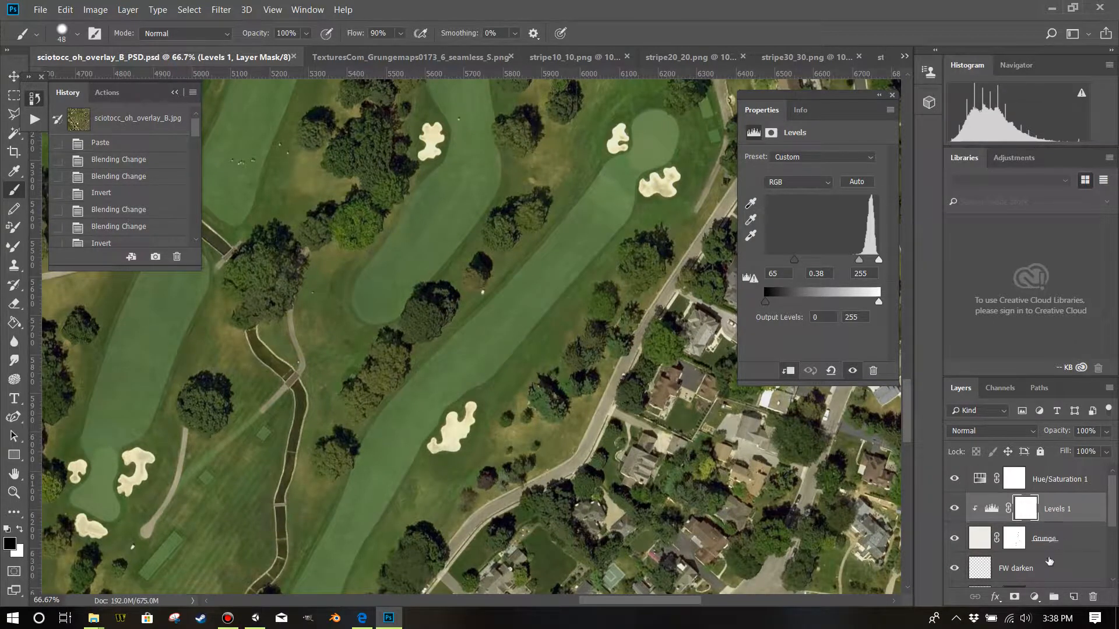
{"action": "left_click", "coordinate": [1040, 568]}
{"action": "scroll", "coordinate": [1056, 550], "scroll_direction": "down", "scroll_amount": 1}
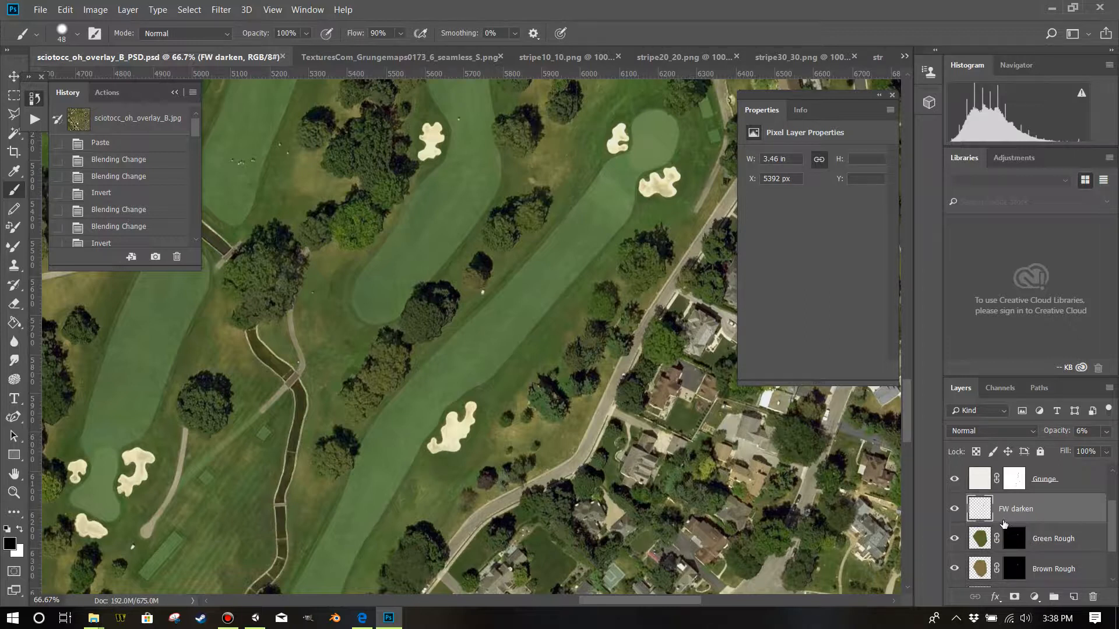
{"action": "scroll", "coordinate": [671, 412], "scroll_direction": "up", "scroll_amount": 10}
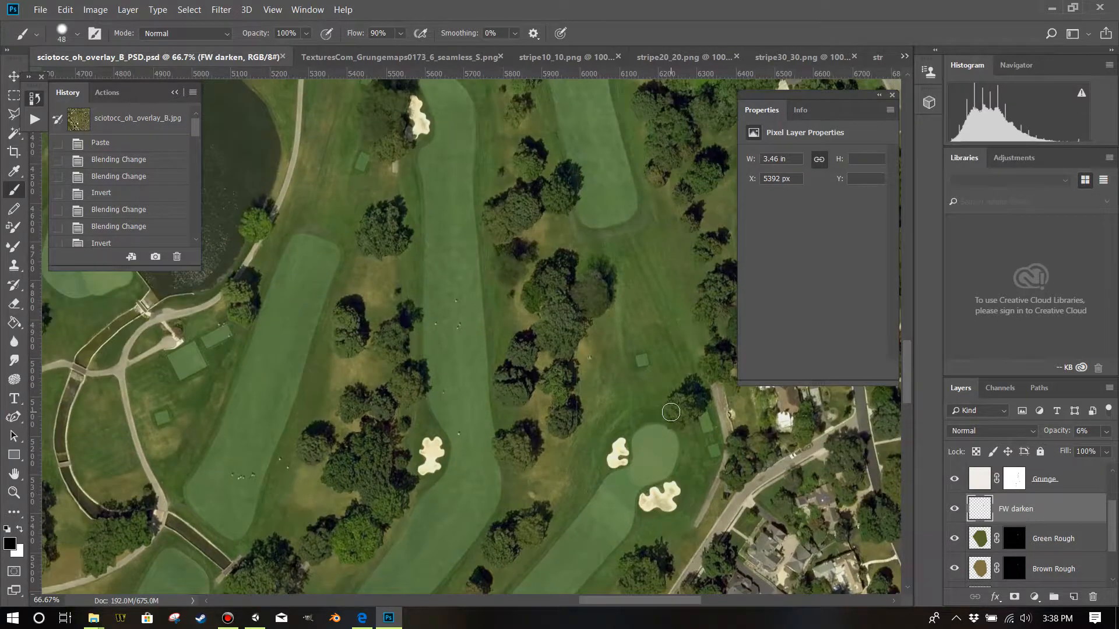
{"action": "scroll", "coordinate": [671, 412], "scroll_direction": "up", "scroll_amount": 3}
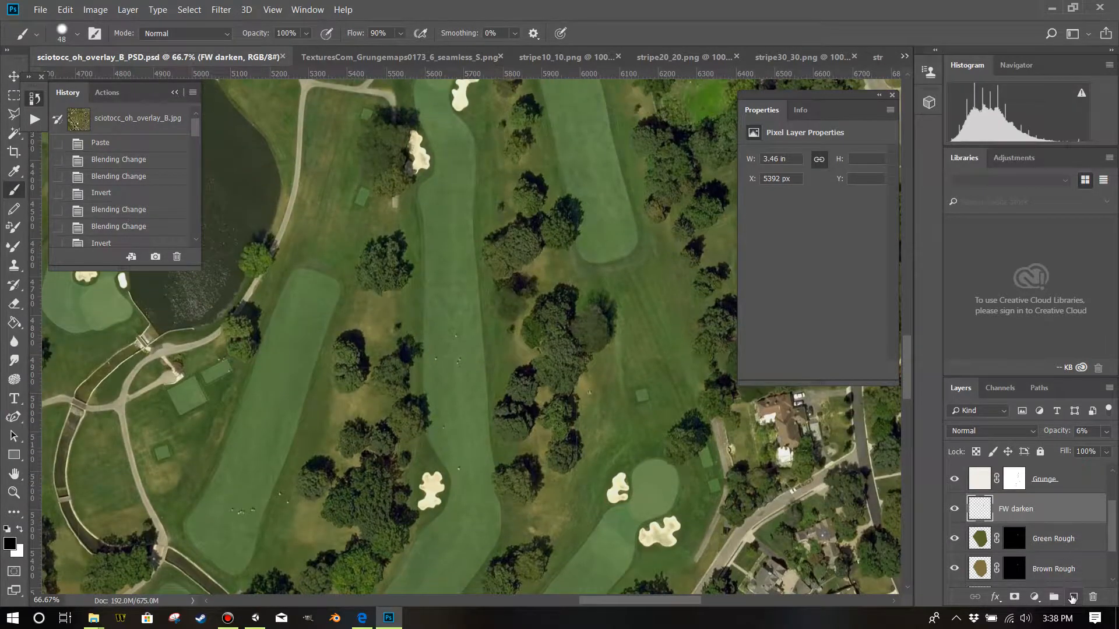
Step: Add a new layer directly above FW darken and name it Rough Stripes
{"action": "left_click", "coordinate": [1073, 599]}
{"action": "double_click", "coordinate": [1011, 509]}
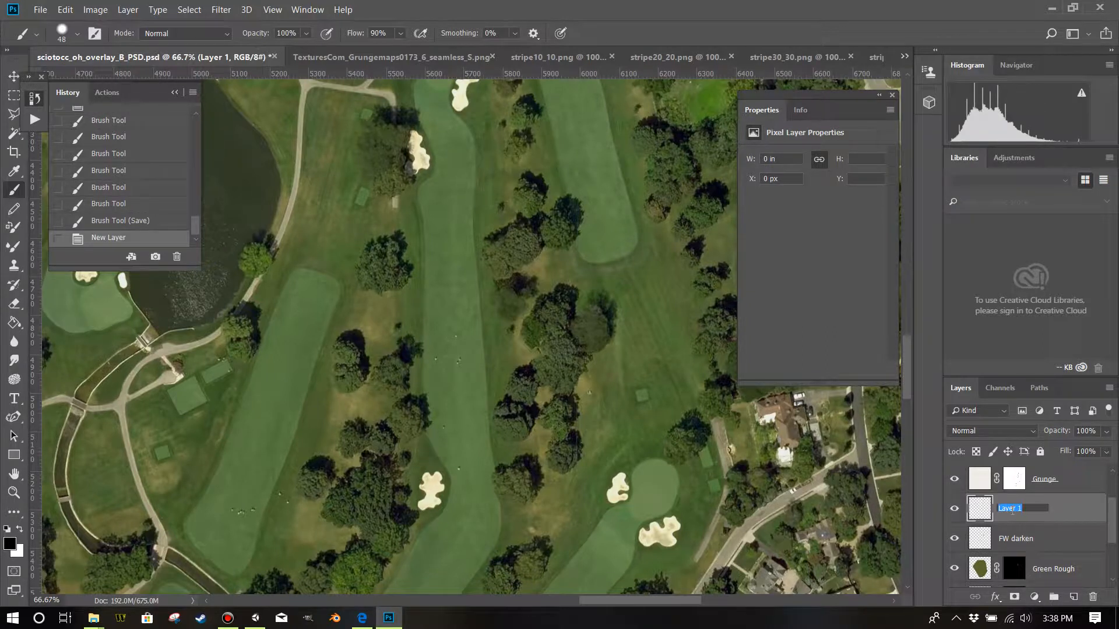
{"action": "type", "text": "Rough Stripes"}
{"action": "key", "text": "Return"}
Step: Fill the Rough Stripes layer with the custom stripe30_30.png pattern in Normal mode at 100% opacity
{"action": "left_click", "coordinate": [41, 9]}
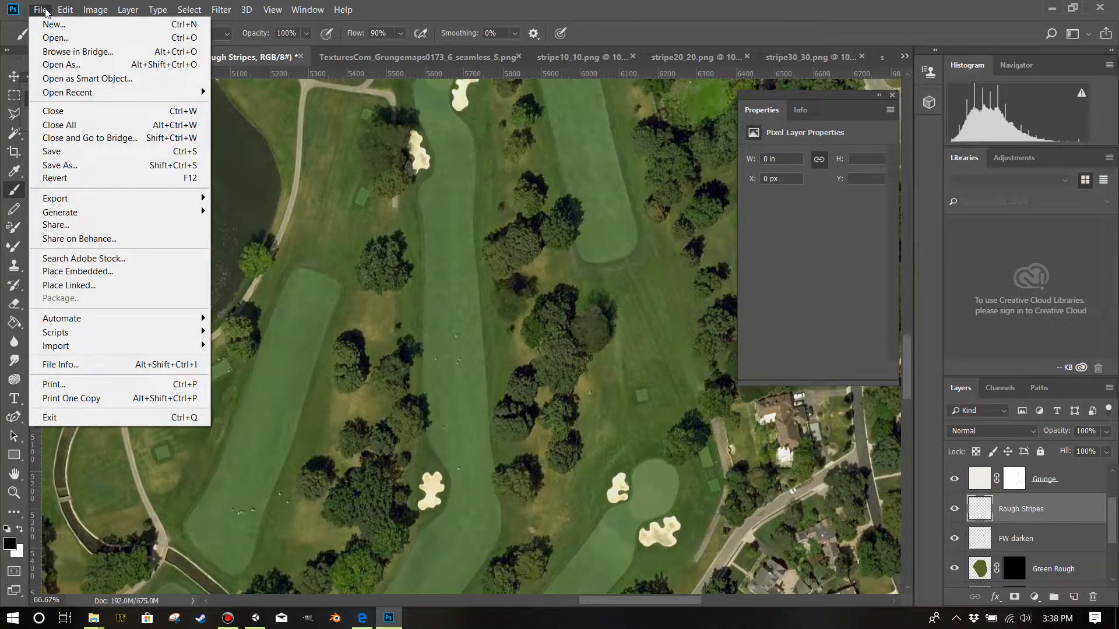
{"action": "mouse_move", "coordinate": [65, 10]}
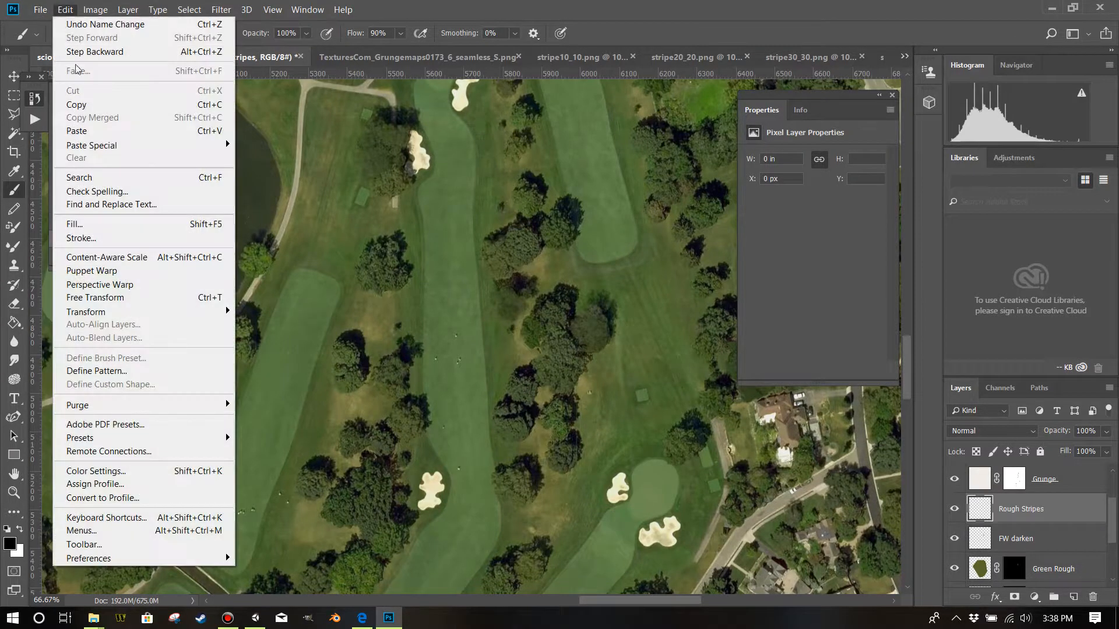
{"action": "left_click", "coordinate": [94, 224]}
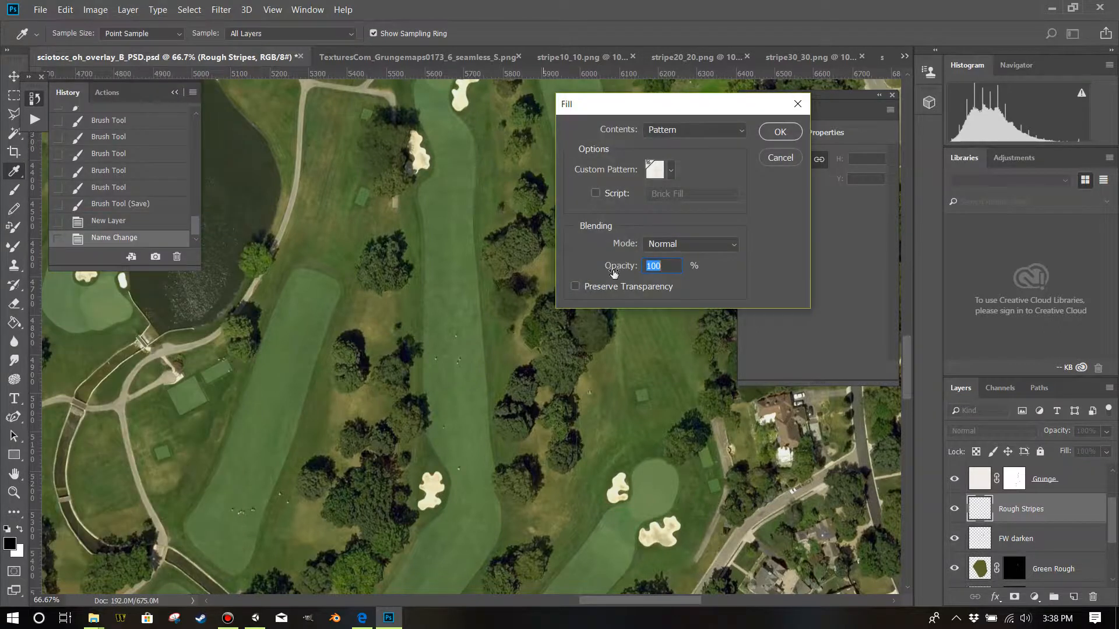
{"action": "left_click", "coordinate": [666, 171]}
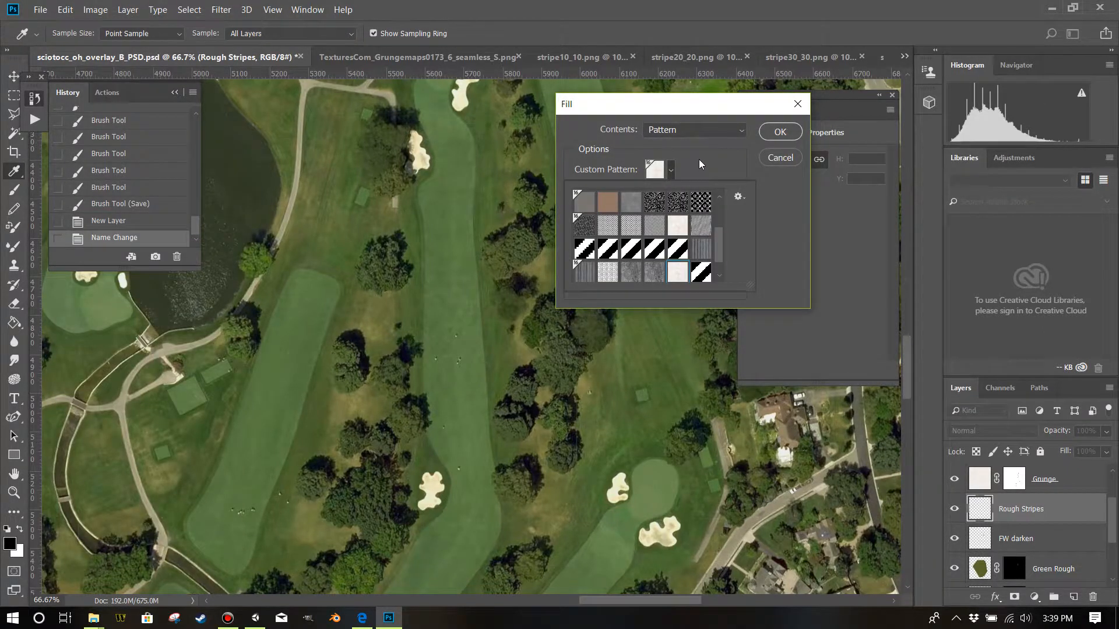
{"action": "left_click", "coordinate": [712, 131]}
{"action": "left_click", "coordinate": [712, 131]}
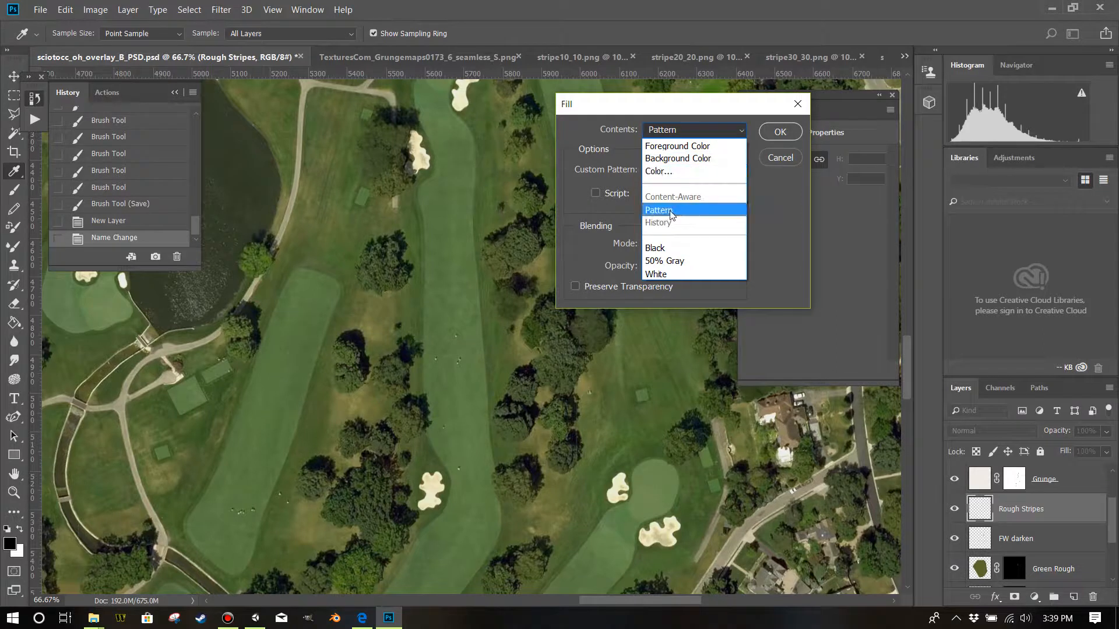
{"action": "left_click", "coordinate": [702, 136]}
{"action": "left_click", "coordinate": [694, 137]}
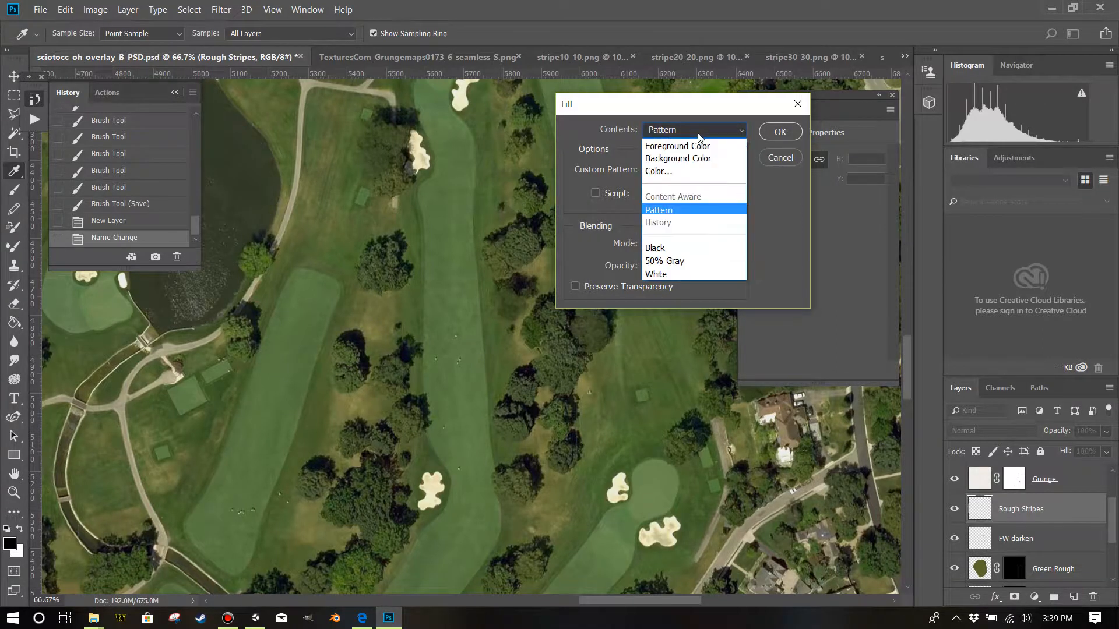
{"action": "left_click", "coordinate": [670, 211]}
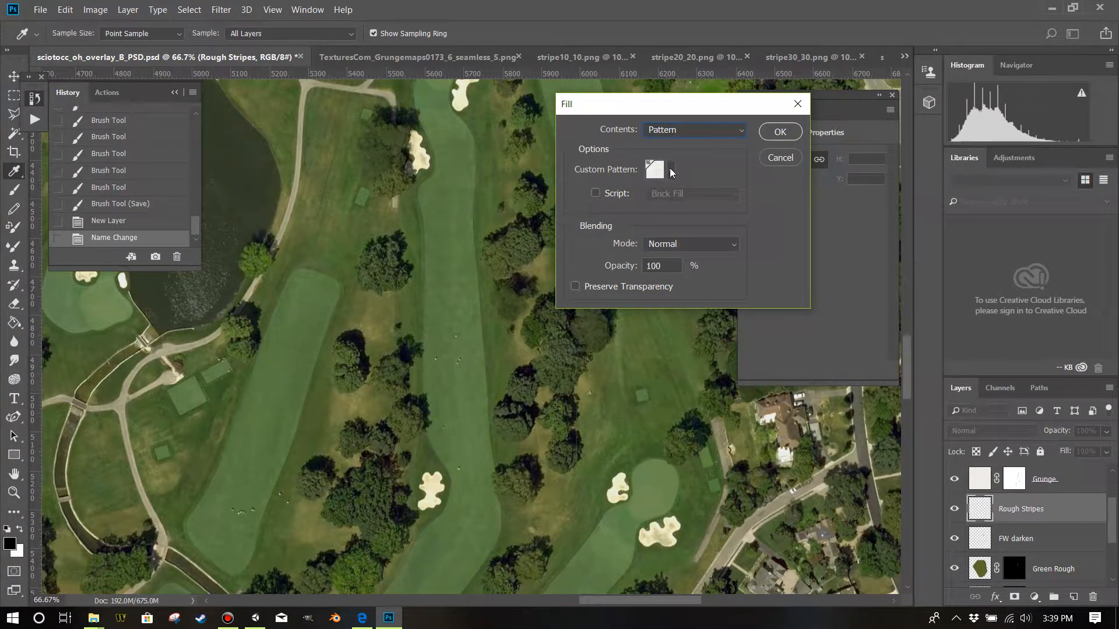
{"action": "left_click", "coordinate": [671, 170]}
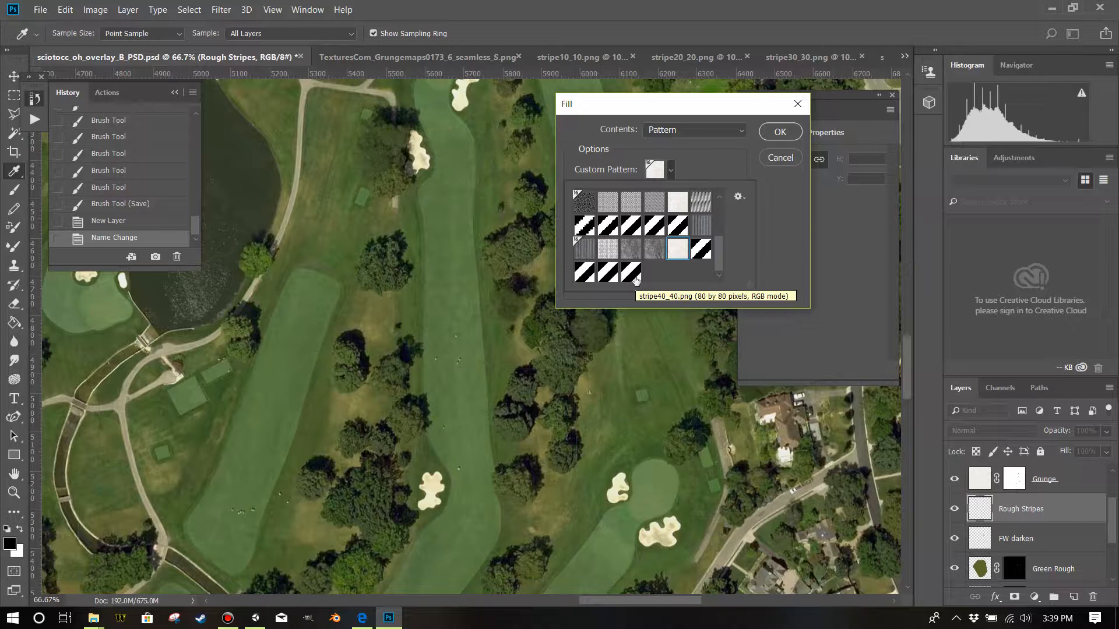
{"action": "left_click", "coordinate": [610, 277]}
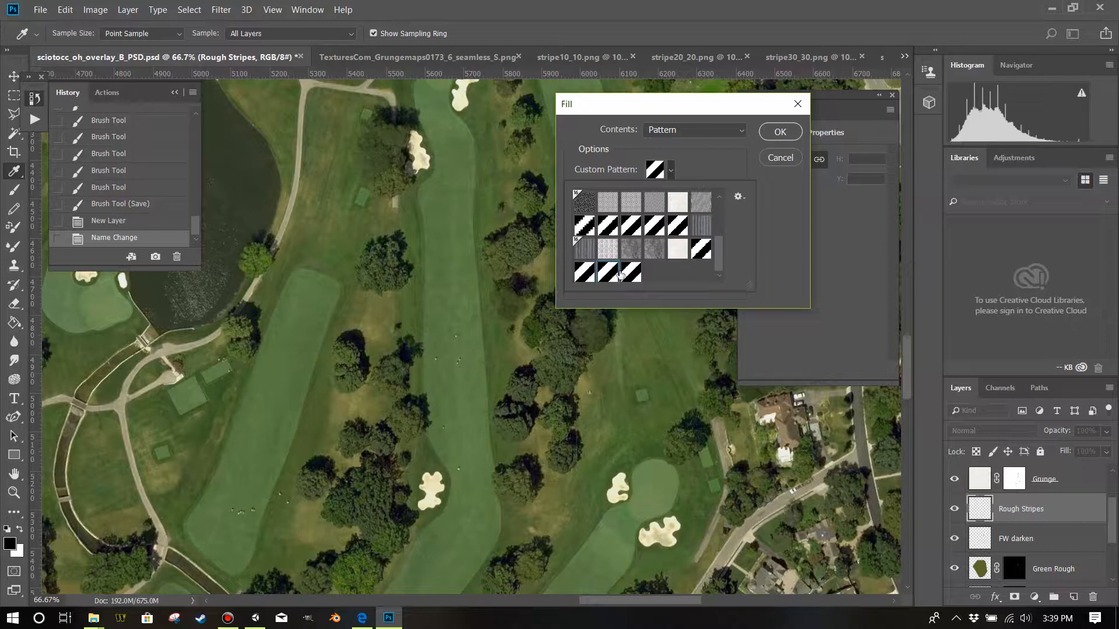
{"action": "left_click", "coordinate": [780, 131]}
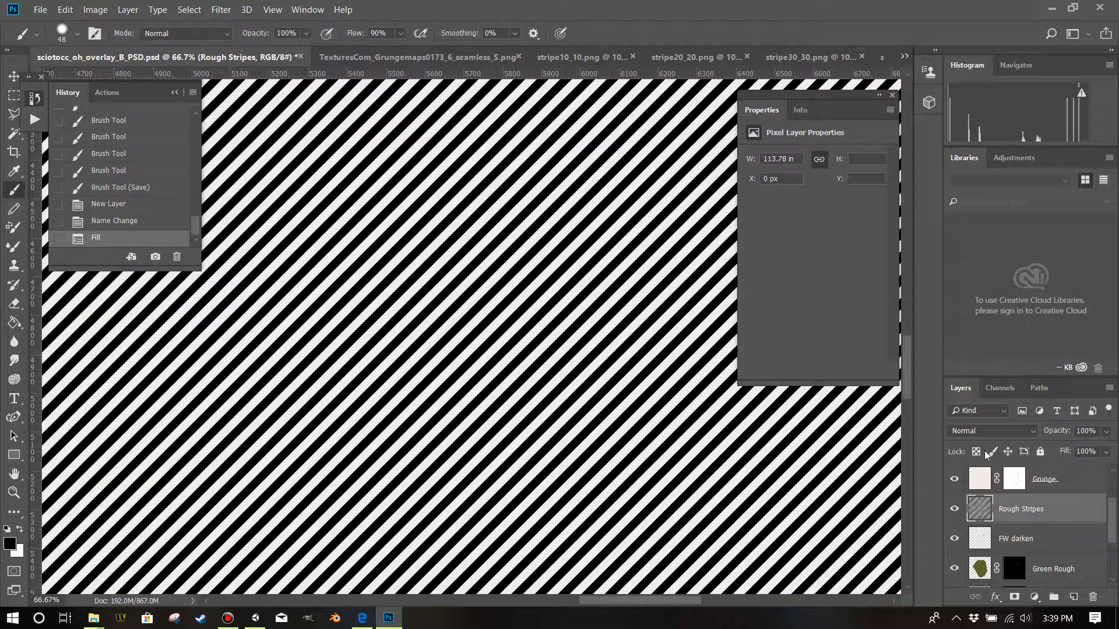
Step: Lower the Rough Stripes layer's opacity to 9% and save the document
{"action": "left_click_drag", "start_coordinate": [1103, 436], "coordinate": [1046, 447]}
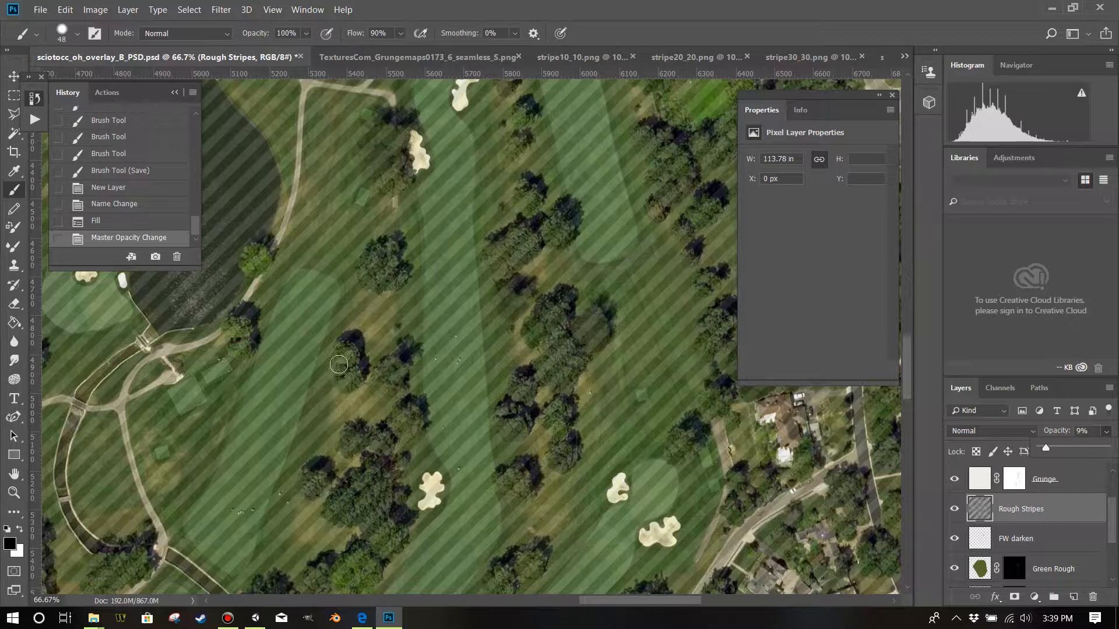
{"action": "left_click", "coordinate": [40, 11]}
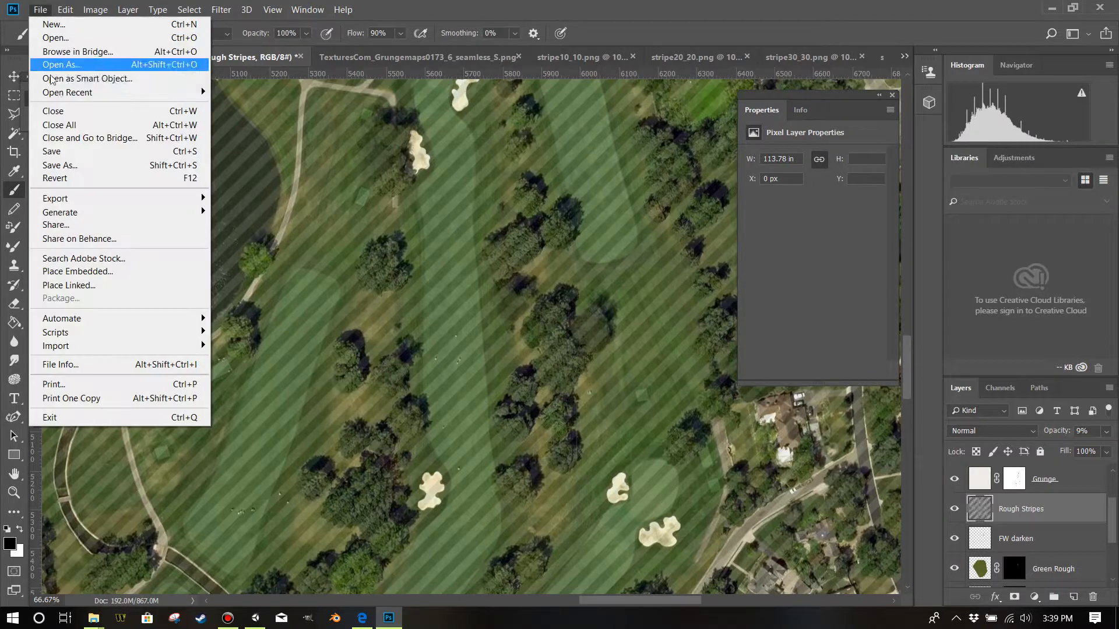
{"action": "left_click", "coordinate": [52, 151]}
Step: Switch to Unity, let the saved overlay reimport, and inspect the striped terrain near the fairway in the Scene view
{"action": "left_click", "coordinate": [254, 620]}
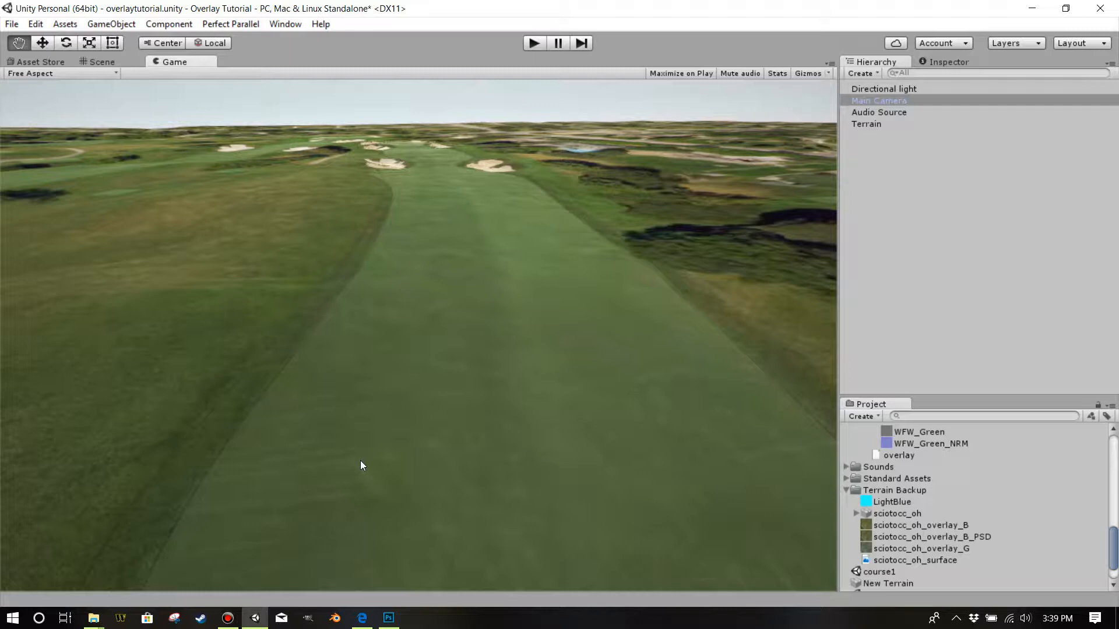
{"action": "left_click", "coordinate": [99, 63]}
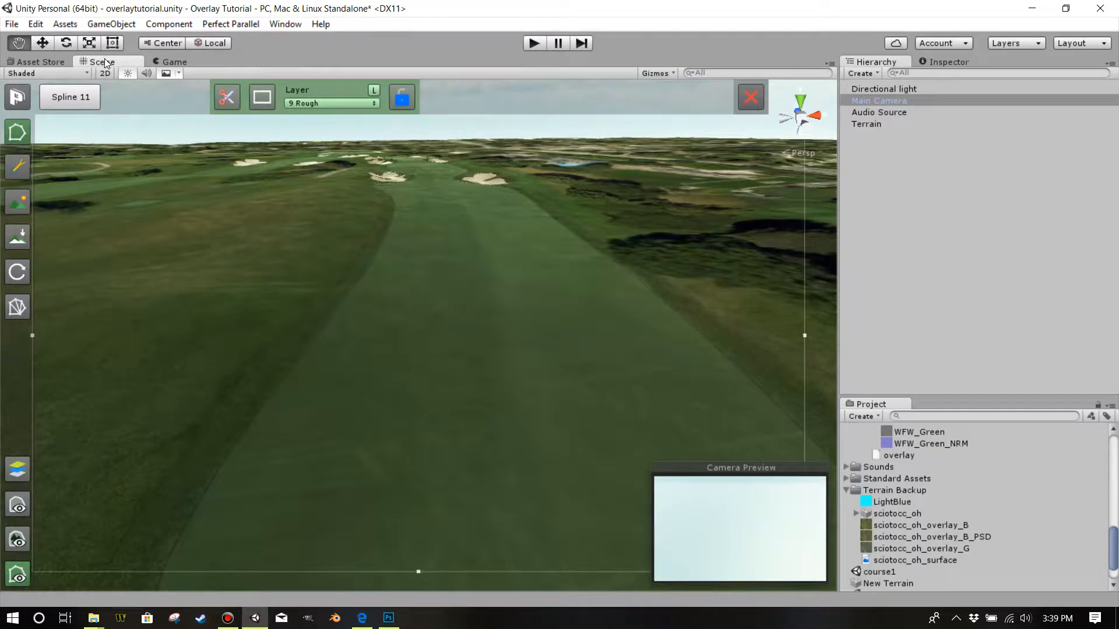
{"action": "scroll", "coordinate": [332, 327], "scroll_direction": "up", "scroll_amount": 5}
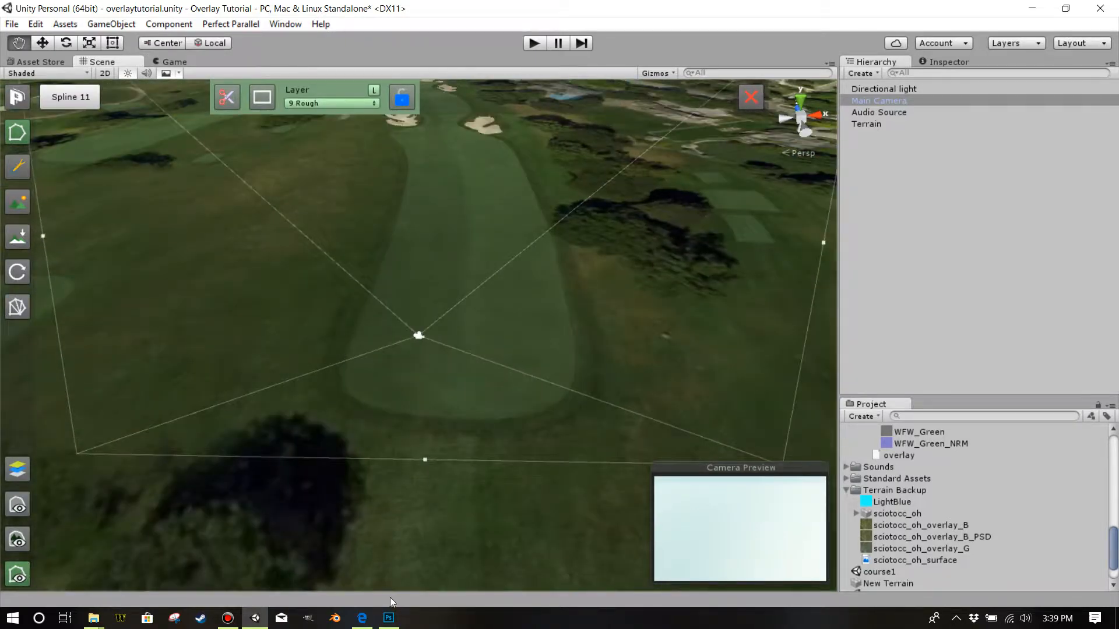
{"action": "left_click", "coordinate": [389, 618]}
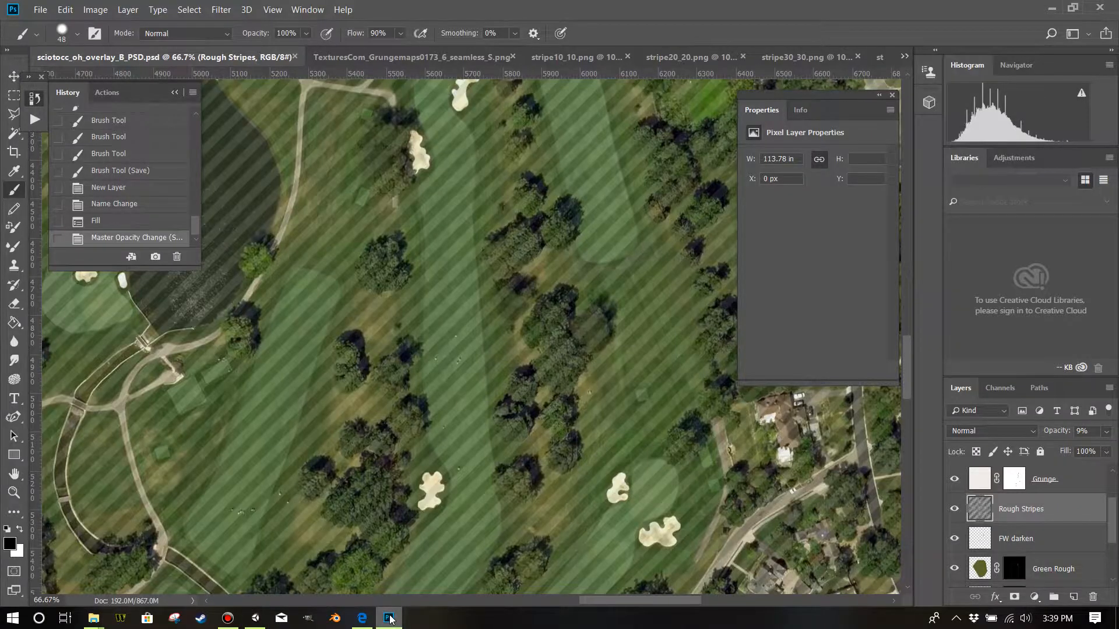
{"action": "left_click", "coordinate": [255, 618]}
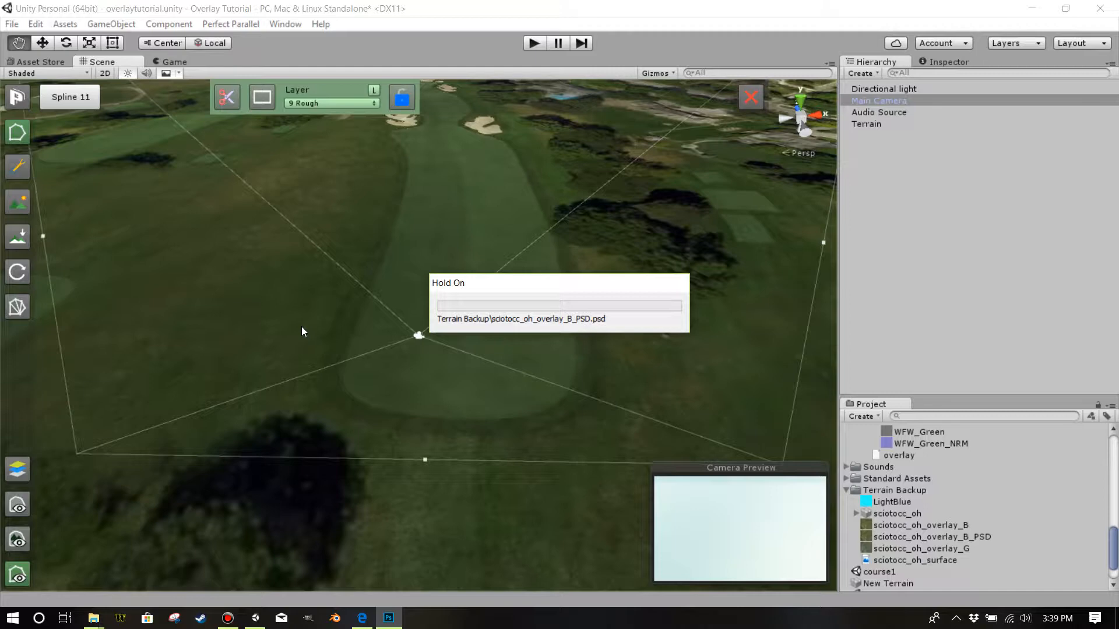
{"action": "scroll", "coordinate": [400, 338], "scroll_direction": "up", "scroll_amount": 5}
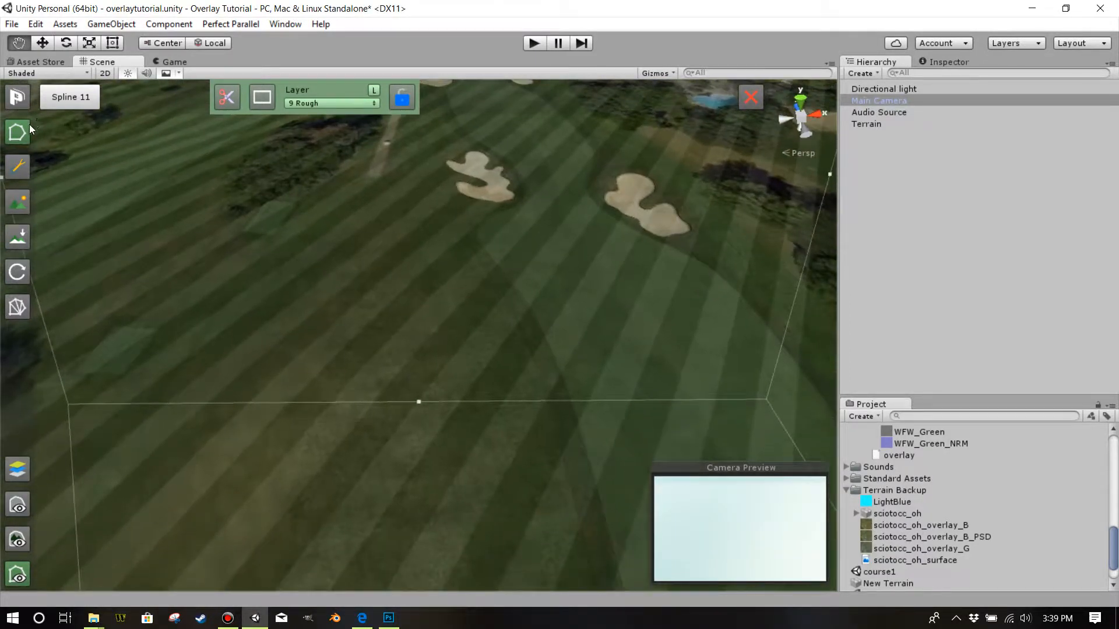
Step: Measure the width of one mowing stripe in the rough beside the fairway, toggling the spline display
{"action": "left_click", "coordinate": [16, 97]}
{"action": "left_click", "coordinate": [19, 173]}
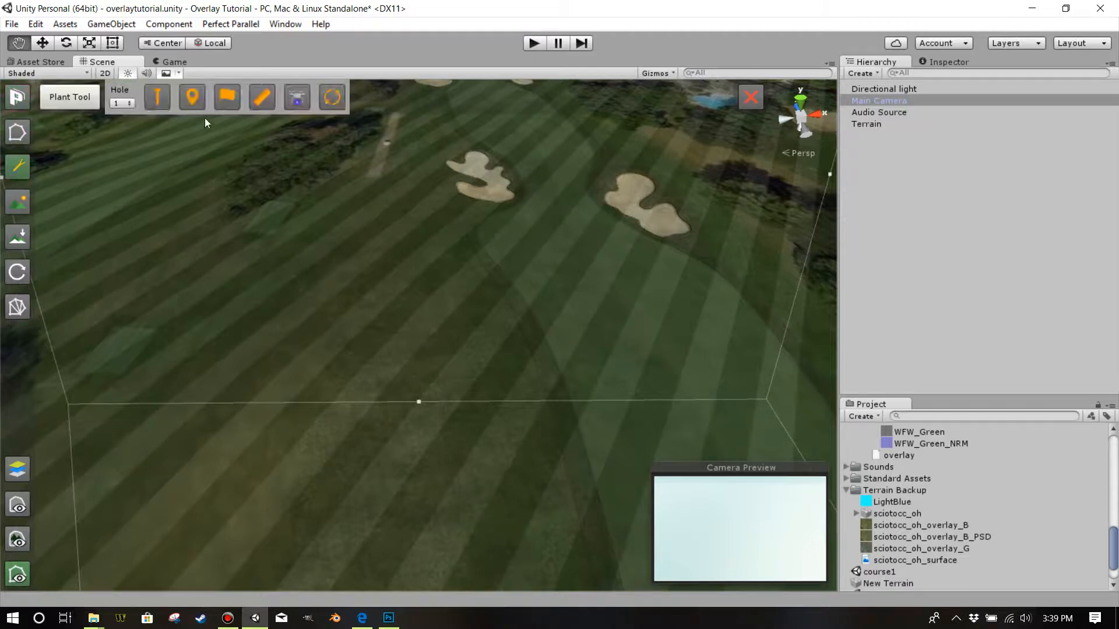
{"action": "left_click_drag", "start_coordinate": [414, 351], "coordinate": [471, 446]}
{"action": "scroll", "coordinate": [443, 438], "scroll_direction": "up", "scroll_amount": 3}
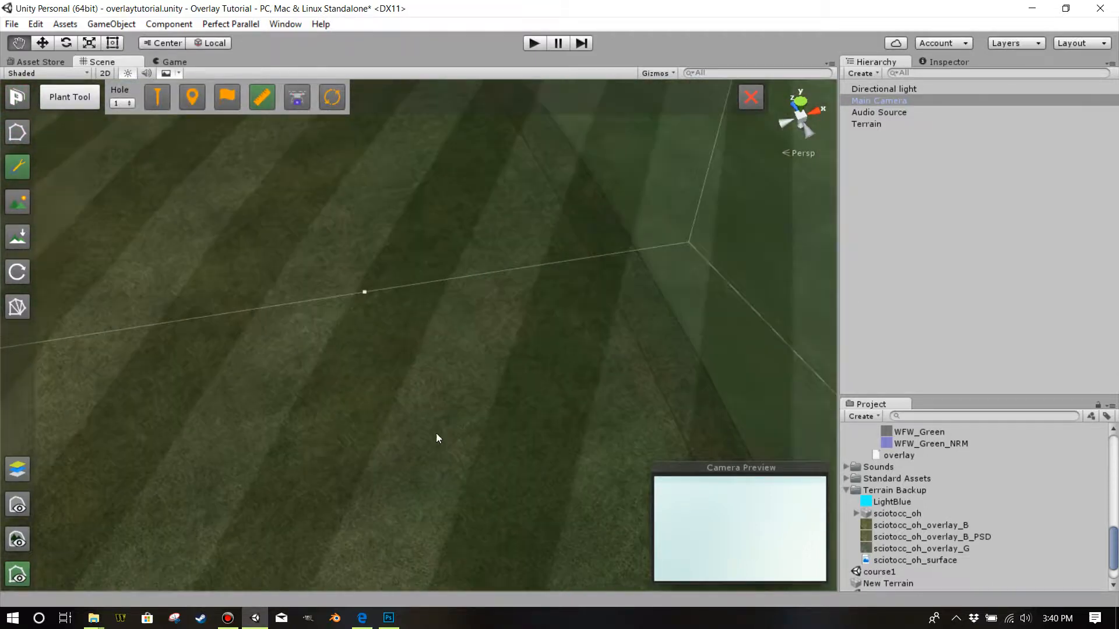
{"action": "left_click", "coordinate": [20, 574]}
{"action": "left_click", "coordinate": [373, 455]}
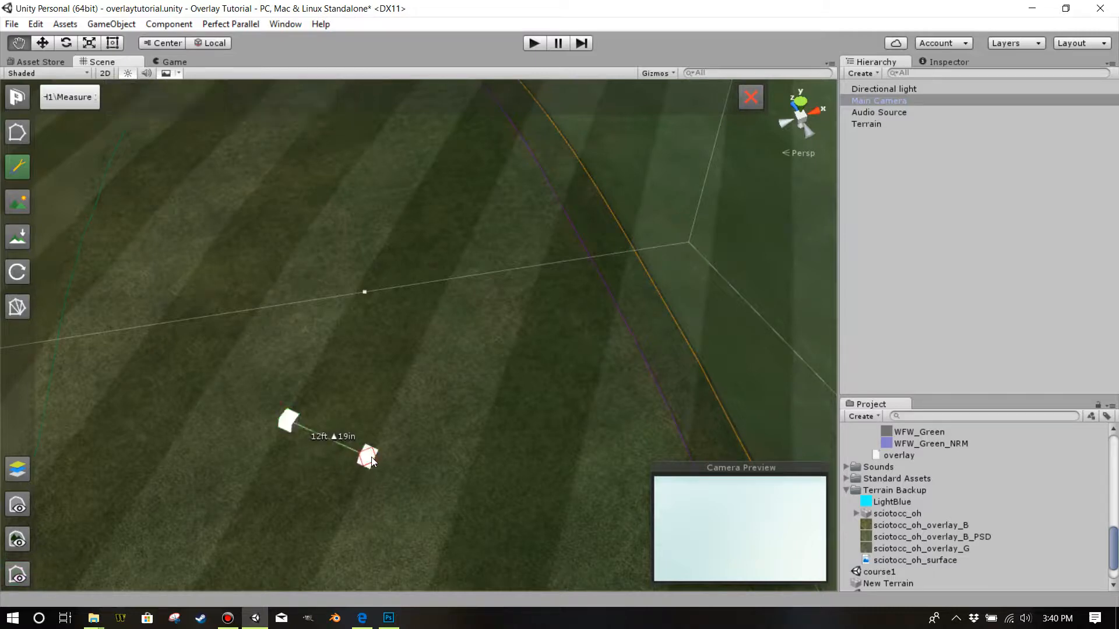
{"action": "left_click_drag", "start_coordinate": [284, 430], "coordinate": [281, 432]}
Step: Examine how the stripes look across the rough and fairway from close up, farther back and high above the course
{"action": "scroll", "coordinate": [510, 319], "scroll_direction": "down", "scroll_amount": 5}
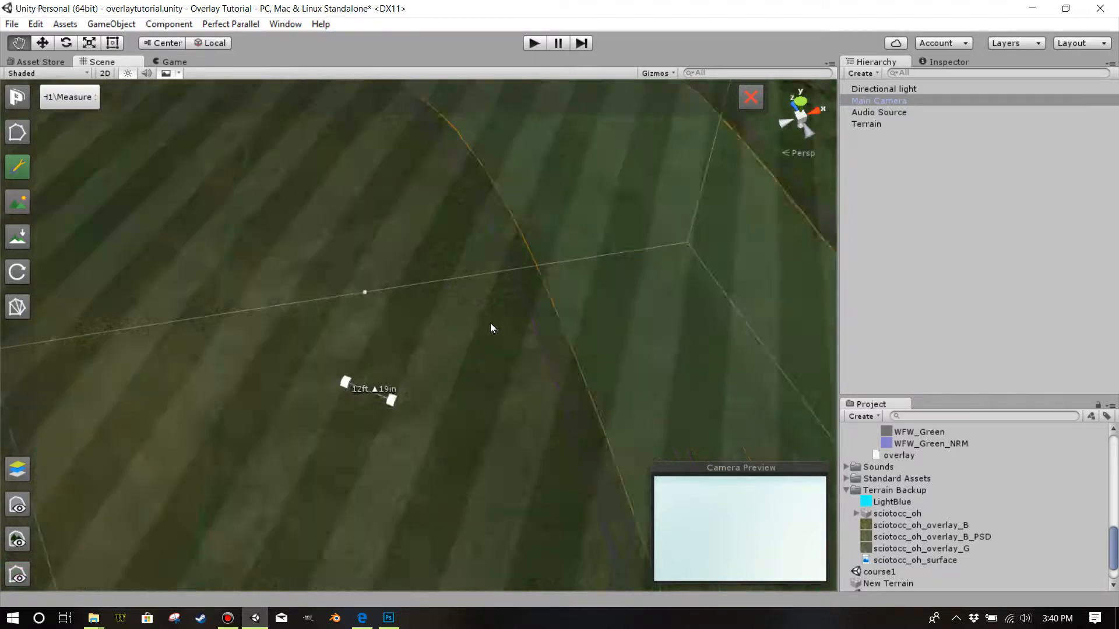
{"action": "scroll", "coordinate": [511, 319], "scroll_direction": "up", "scroll_amount": 6}
{"action": "left_click_drag", "start_coordinate": [511, 325], "coordinate": [451, 248]}
{"action": "scroll", "coordinate": [473, 247], "scroll_direction": "down", "scroll_amount": 5}
{"action": "scroll", "coordinate": [435, 215], "scroll_direction": "up", "scroll_amount": 5}
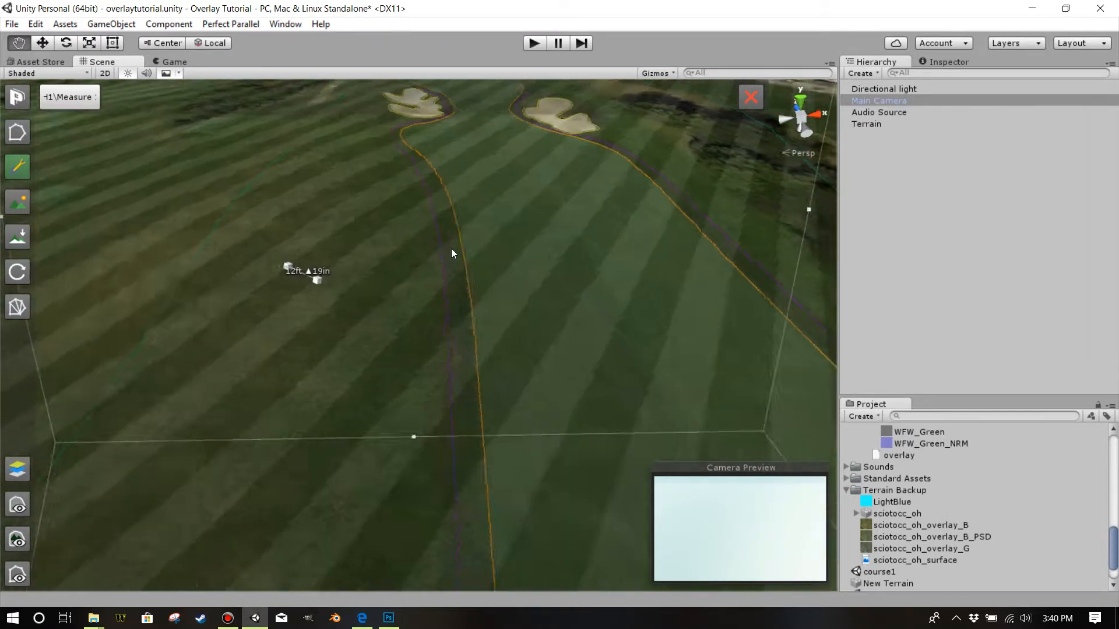
{"action": "scroll", "coordinate": [458, 261], "scroll_direction": "up", "scroll_amount": 3}
{"action": "left_click_drag", "start_coordinate": [462, 302], "coordinate": [376, 208]}
{"action": "scroll", "coordinate": [431, 285], "scroll_direction": "up", "scroll_amount": 3}
{"action": "scroll", "coordinate": [389, 254], "scroll_direction": "down", "scroll_amount": 6}
{"action": "scroll", "coordinate": [441, 264], "scroll_direction": "down", "scroll_amount": 4}
{"action": "scroll", "coordinate": [415, 222], "scroll_direction": "up", "scroll_amount": 4}
{"action": "scroll", "coordinate": [386, 225], "scroll_direction": "down", "scroll_amount": 1}
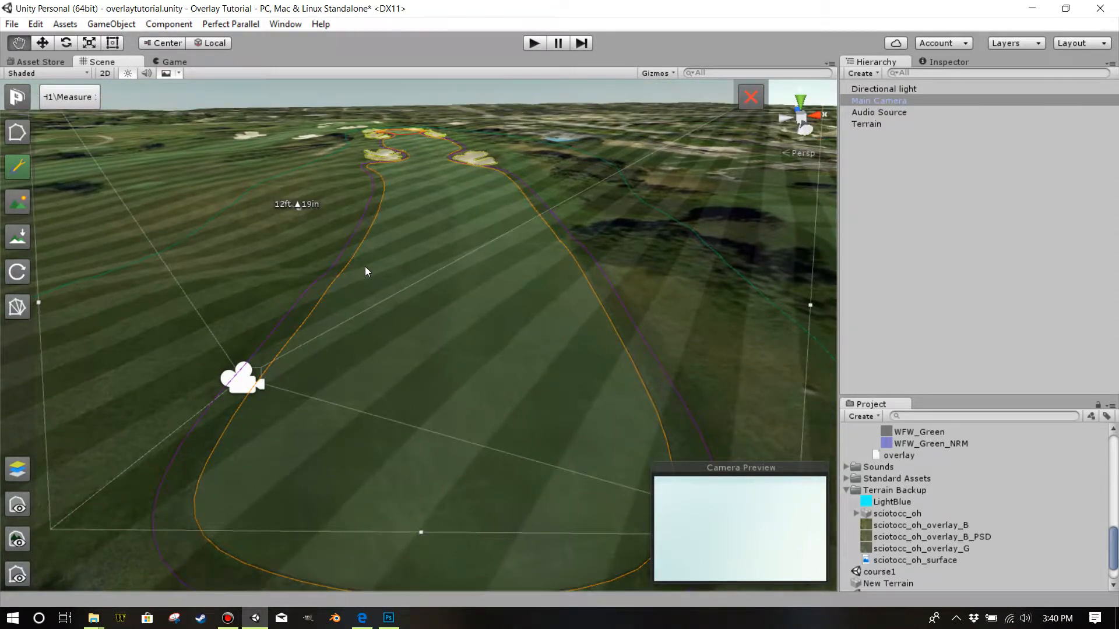
{"action": "scroll", "coordinate": [366, 271], "scroll_direction": "down", "scroll_amount": 2}
{"action": "scroll", "coordinate": [418, 402], "scroll_direction": "down", "scroll_amount": 4}
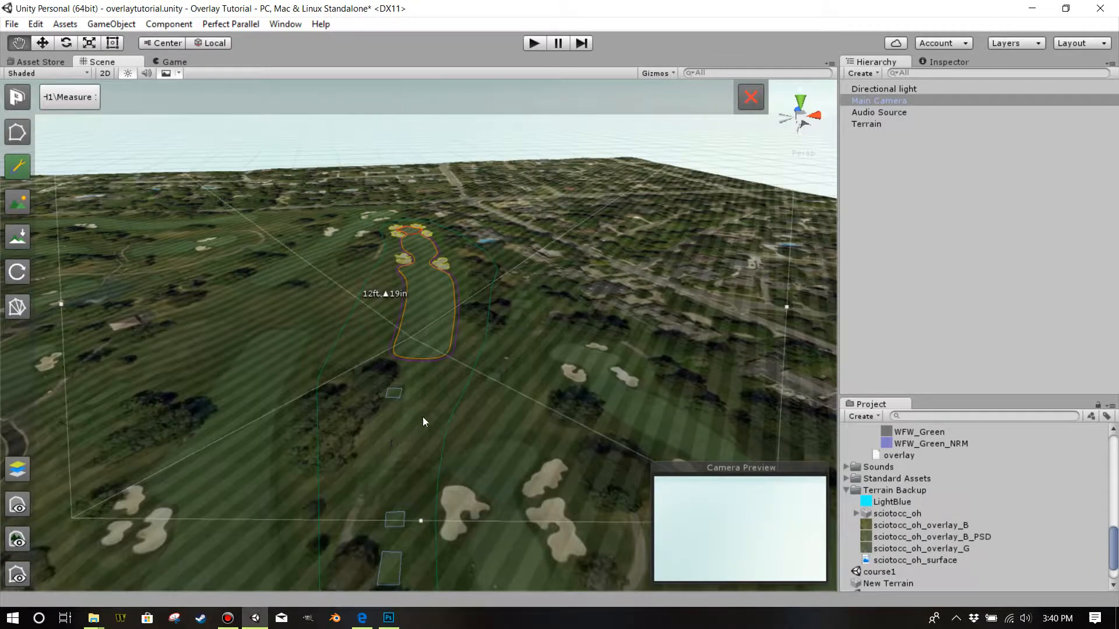
{"action": "scroll", "coordinate": [420, 421], "scroll_direction": "up", "scroll_amount": 5}
{"action": "scroll", "coordinate": [389, 459], "scroll_direction": "down", "scroll_amount": 3}
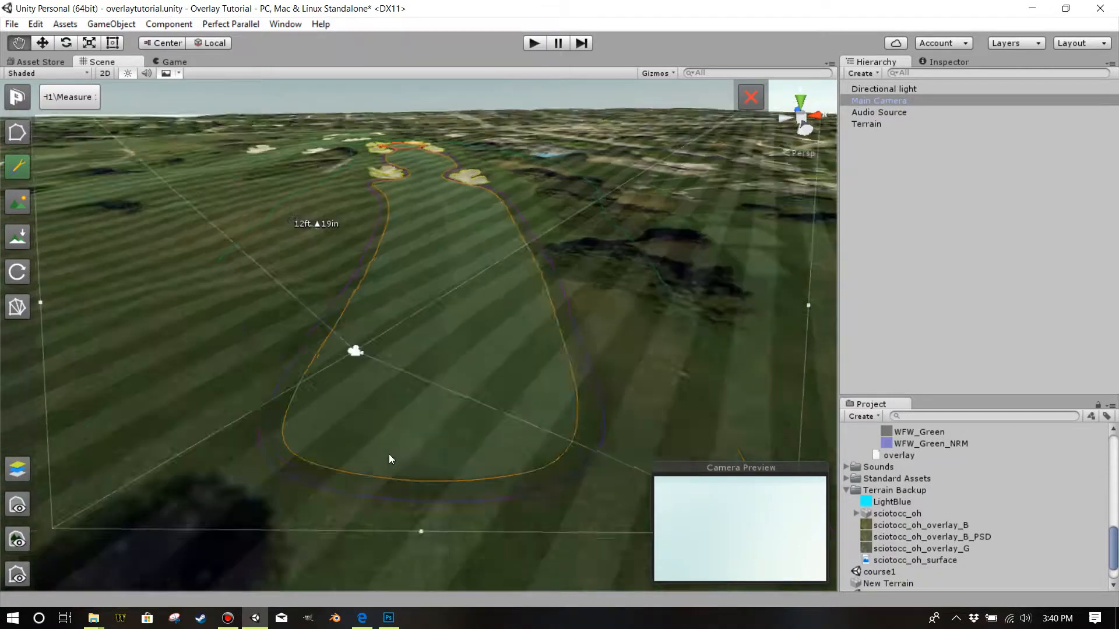
Step: Switch back to the overlay document in Photoshop
{"action": "left_click", "coordinate": [388, 617]}
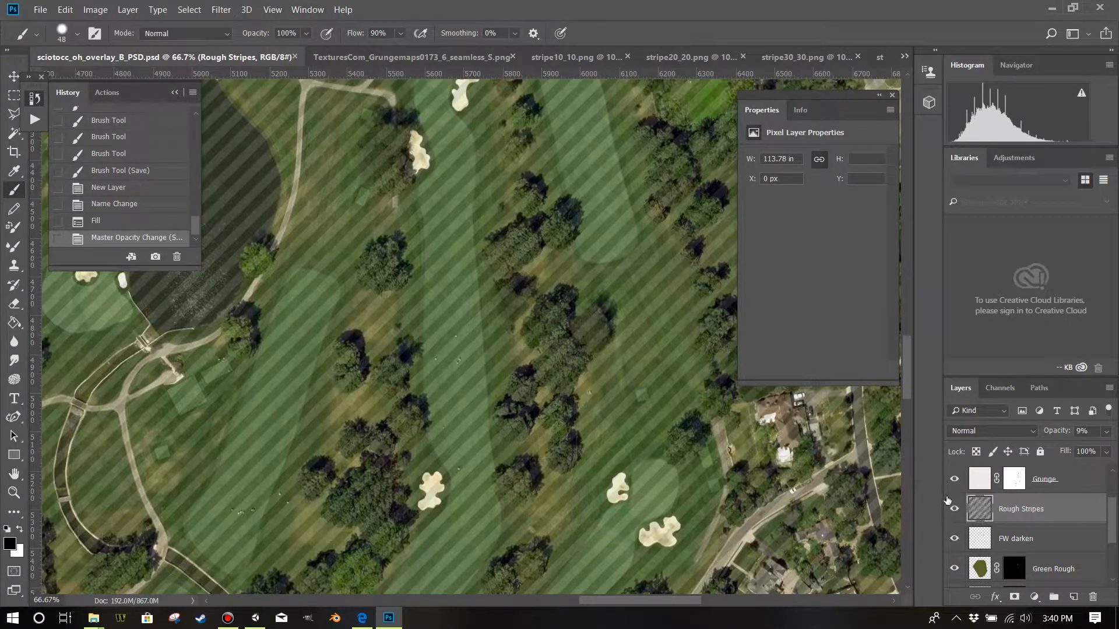
{"action": "left_click", "coordinate": [272, 9]}
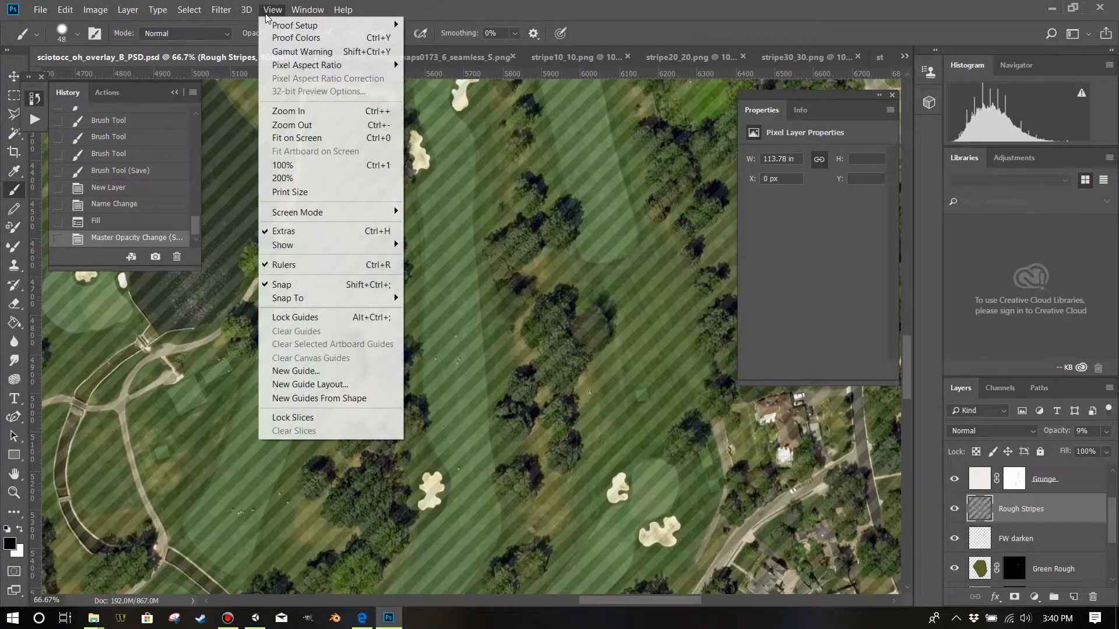
{"action": "mouse_move", "coordinate": [221, 10]}
{"action": "mouse_move", "coordinate": [274, 242]}
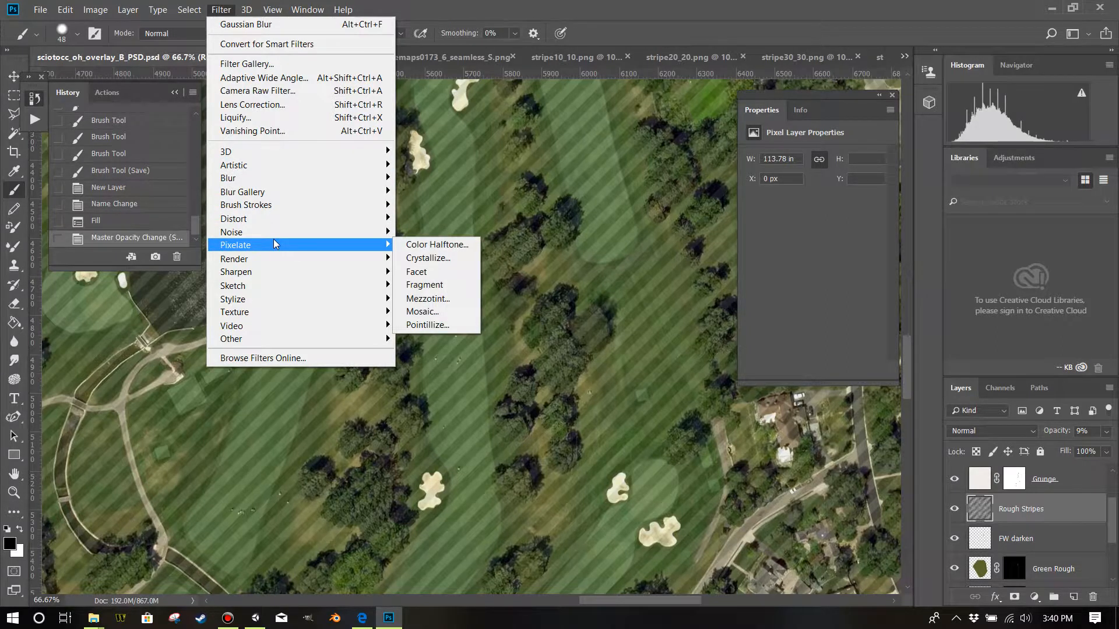
{"action": "left_click", "coordinate": [830, 7]}
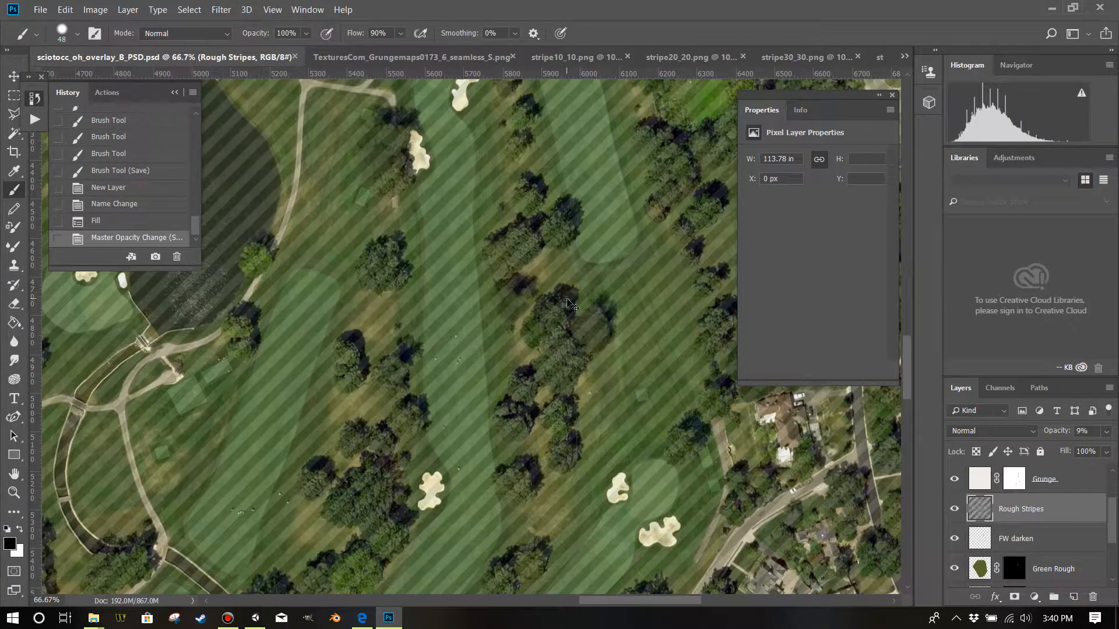
Step: Outline the whole golf course property with the Polygonal Lasso and invert the selection
{"action": "key", "text": "ctrl+minus"}
{"action": "key", "text": "ctrl+minus"}
{"action": "key", "text": "ctrl+minus"}
{"action": "key", "text": "ctrl+minus"}
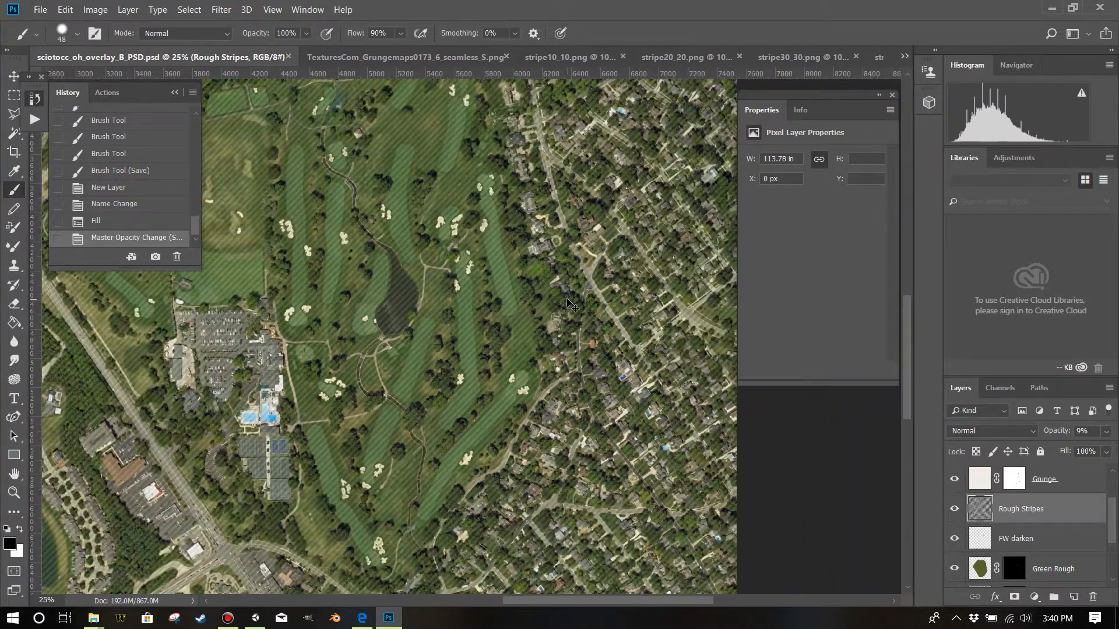
{"action": "key", "text": "ctrl+minus"}
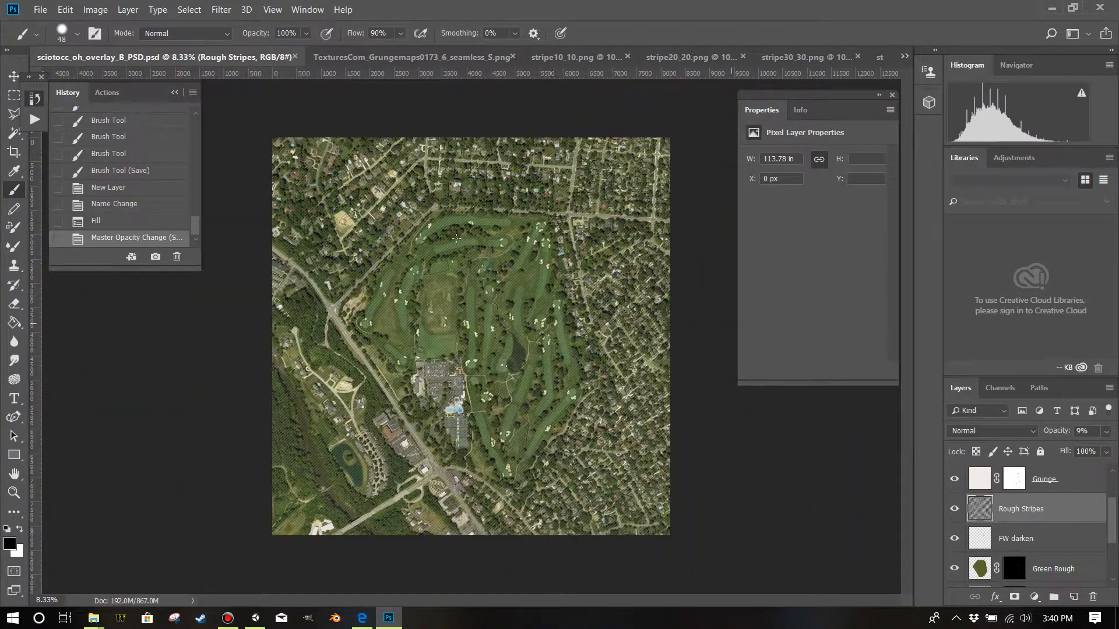
{"action": "left_click", "coordinate": [14, 114]}
{"action": "left_click", "coordinate": [345, 317]}
{"action": "left_click", "coordinate": [419, 198]}
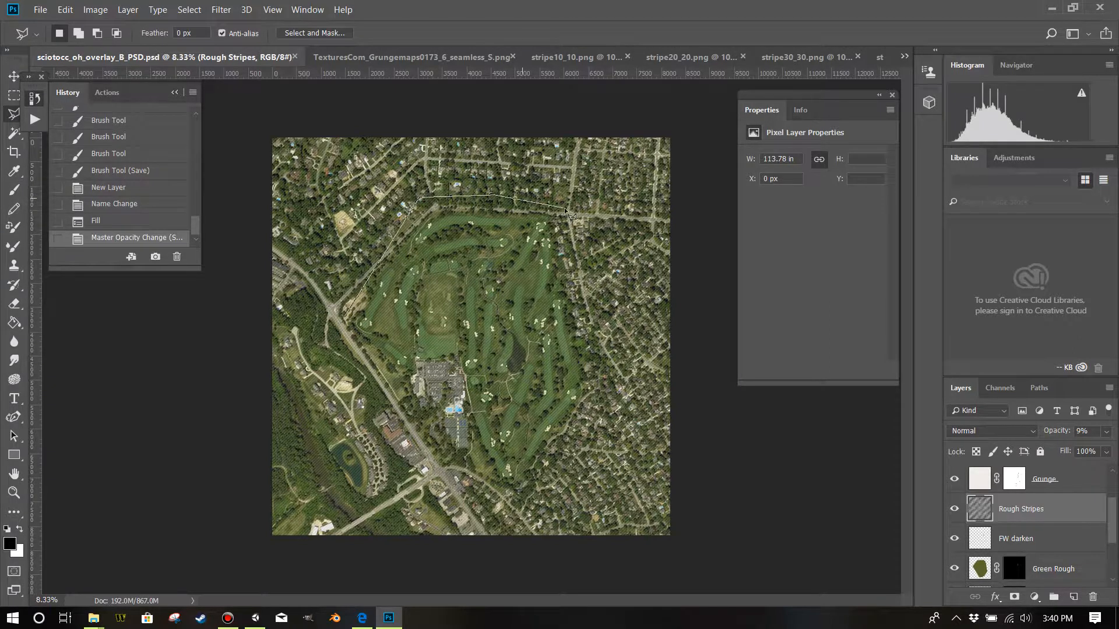
{"action": "left_click", "coordinate": [599, 415]}
{"action": "left_click", "coordinate": [536, 487]}
{"action": "left_click", "coordinate": [494, 508]}
{"action": "left_click", "coordinate": [448, 491]}
{"action": "left_click", "coordinate": [345, 316]}
{"action": "left_click", "coordinate": [189, 9]}
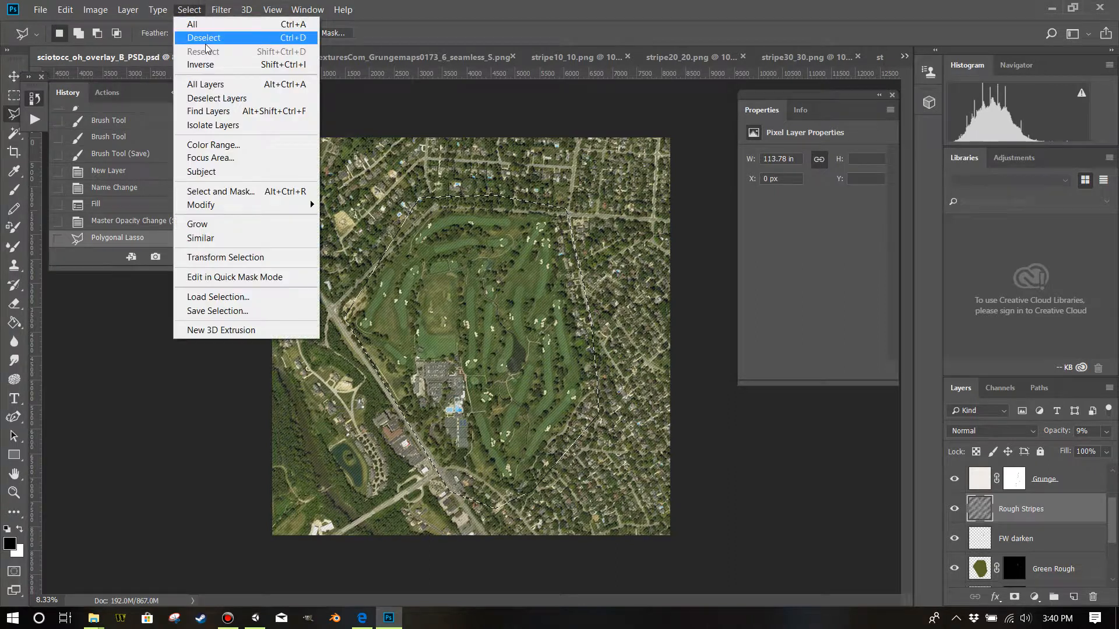
{"action": "left_click", "coordinate": [201, 64]}
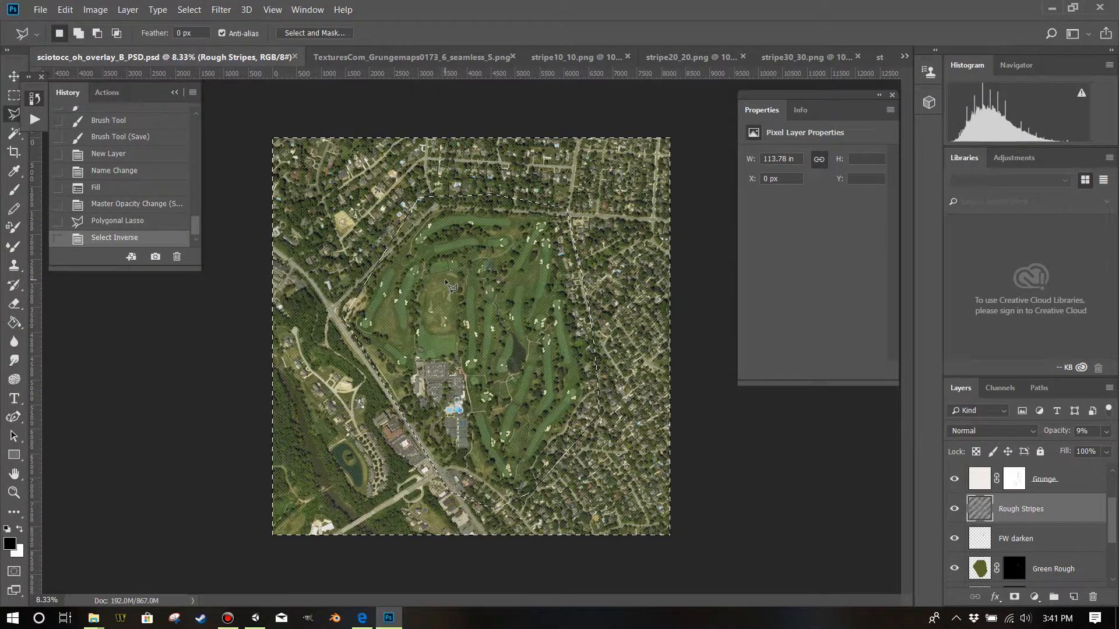
Step: Clear the stripes outside the course outline on the Rough Stripes layer and drop the selection
{"action": "key", "text": "Delete"}
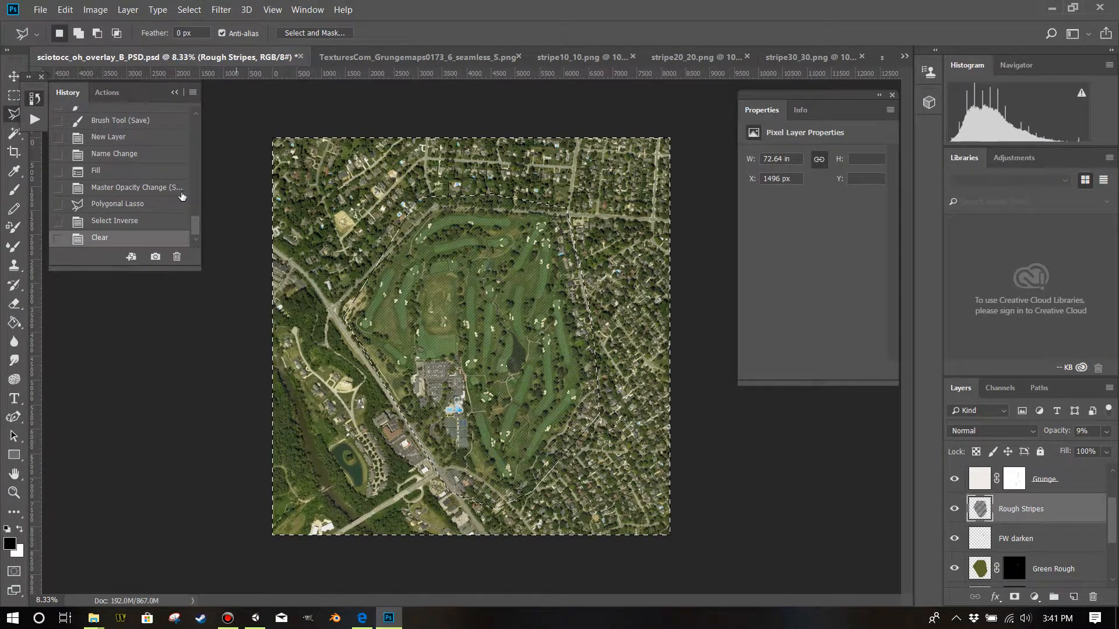
{"action": "key", "text": "ctrl+d"}
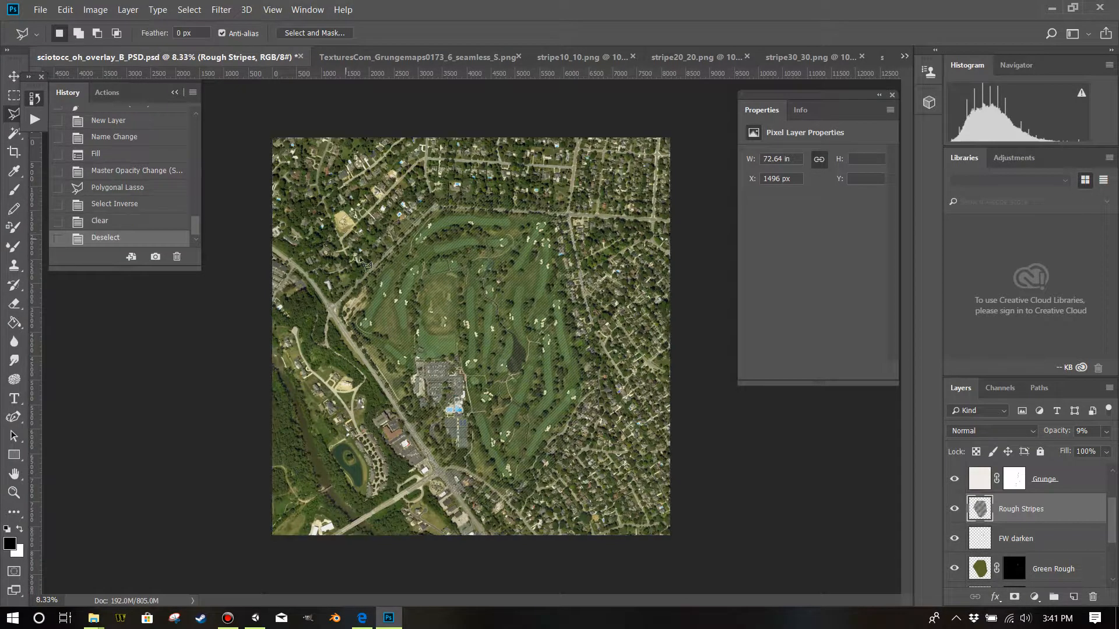
{"action": "key", "text": "ctrl+plus"}
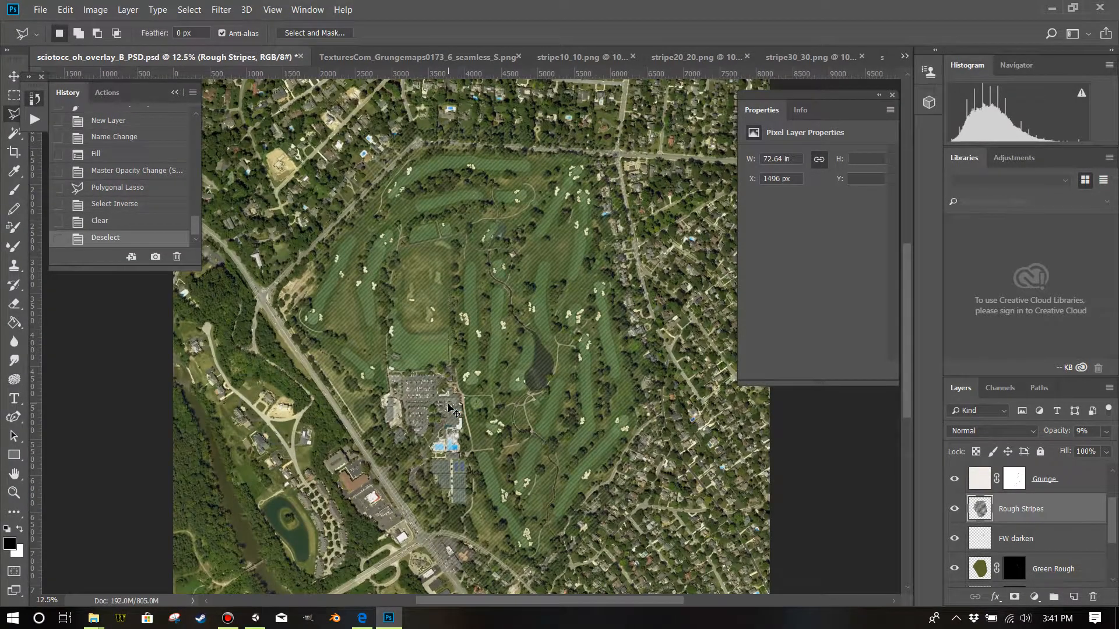
{"action": "key", "text": "ctrl+plus"}
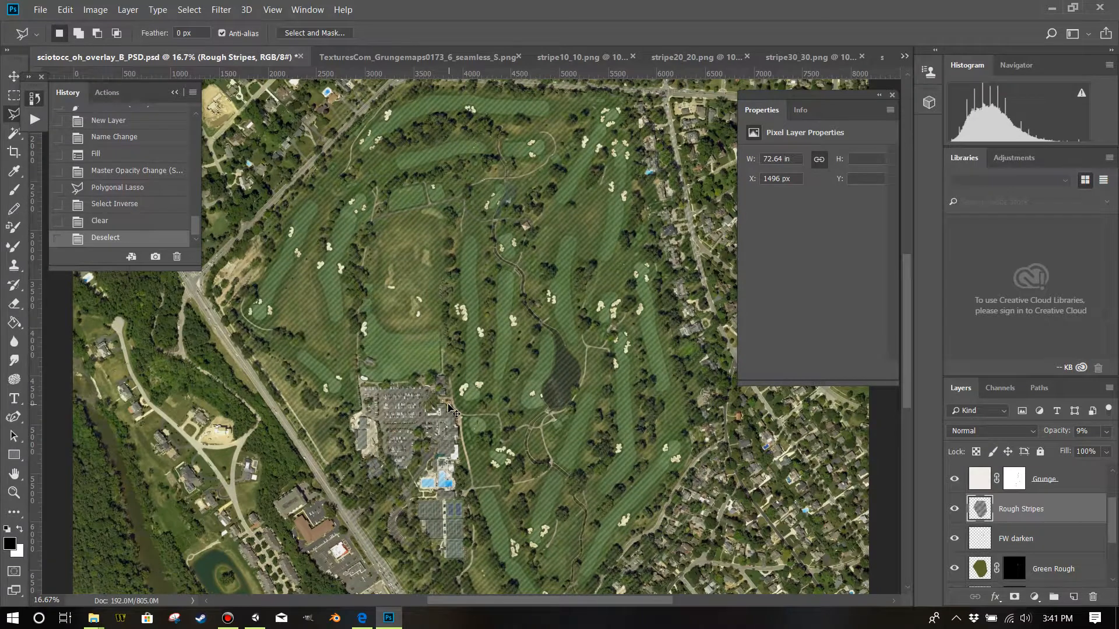
{"action": "key", "text": "ctrl+minus"}
{"action": "key", "text": "ctrl+minus"}
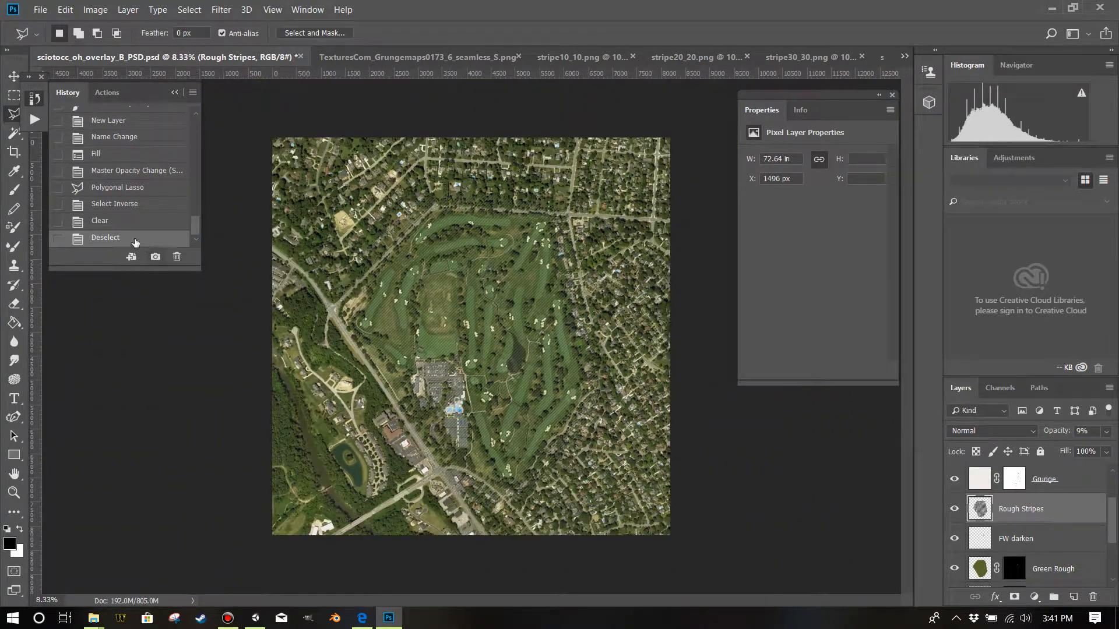
Step: Delete the Clear state from the document history to bring back the full stripe fill and the inverted selection
{"action": "left_click", "coordinate": [113, 222]}
{"action": "right_click", "coordinate": [116, 223]}
{"action": "left_click", "coordinate": [140, 241]}
{"action": "left_click", "coordinate": [519, 243]}
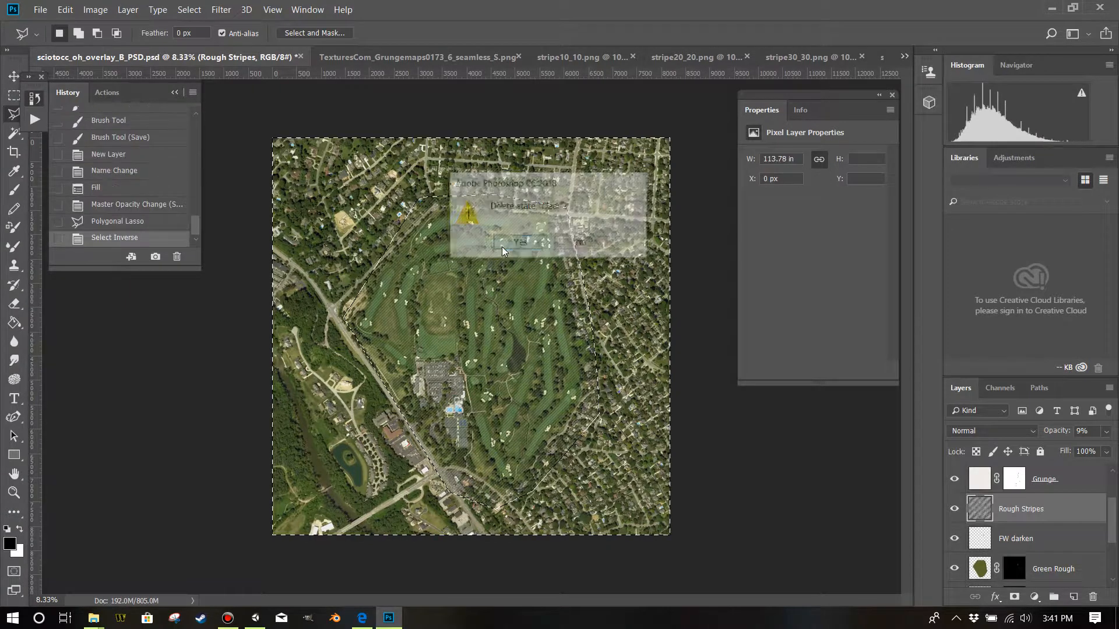
Step: Examine the edges of the diagonal stripes close up around the fairway bunkers and trees
{"action": "key", "text": "ctrl+plus"}
{"action": "key", "text": "ctrl+plus"}
{"action": "key", "text": "ctrl+plus"}
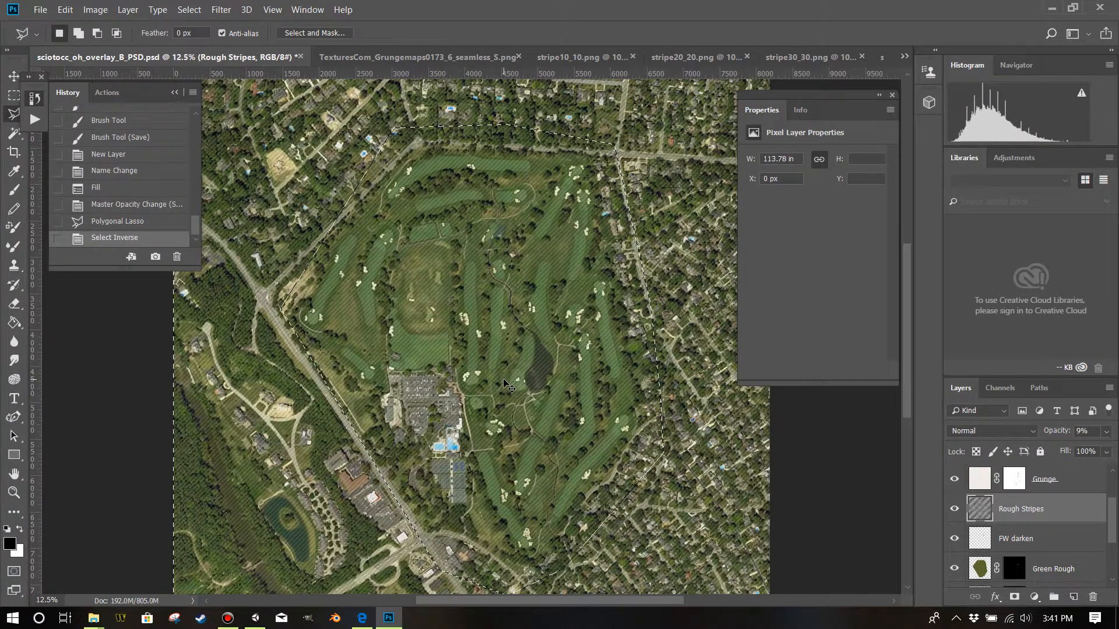
{"action": "key", "text": "ctrl+plus"}
{"action": "key", "text": "ctrl+plus"}
{"action": "key", "text": "ctrl+plus"}
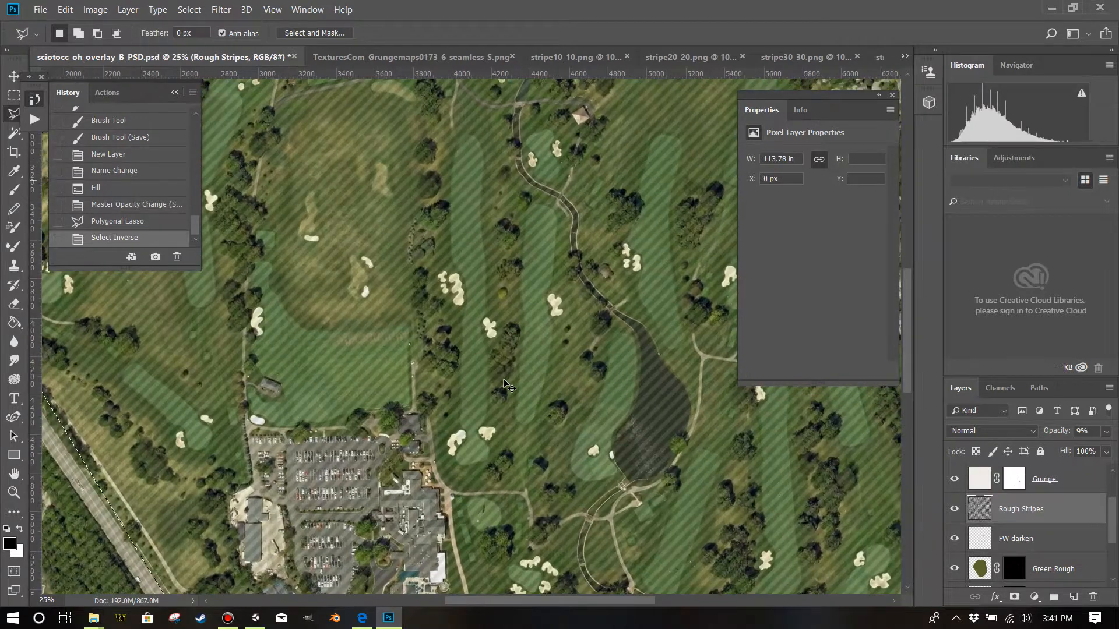
{"action": "key", "text": "ctrl+plus"}
{"action": "key", "text": "ctrl+plus"}
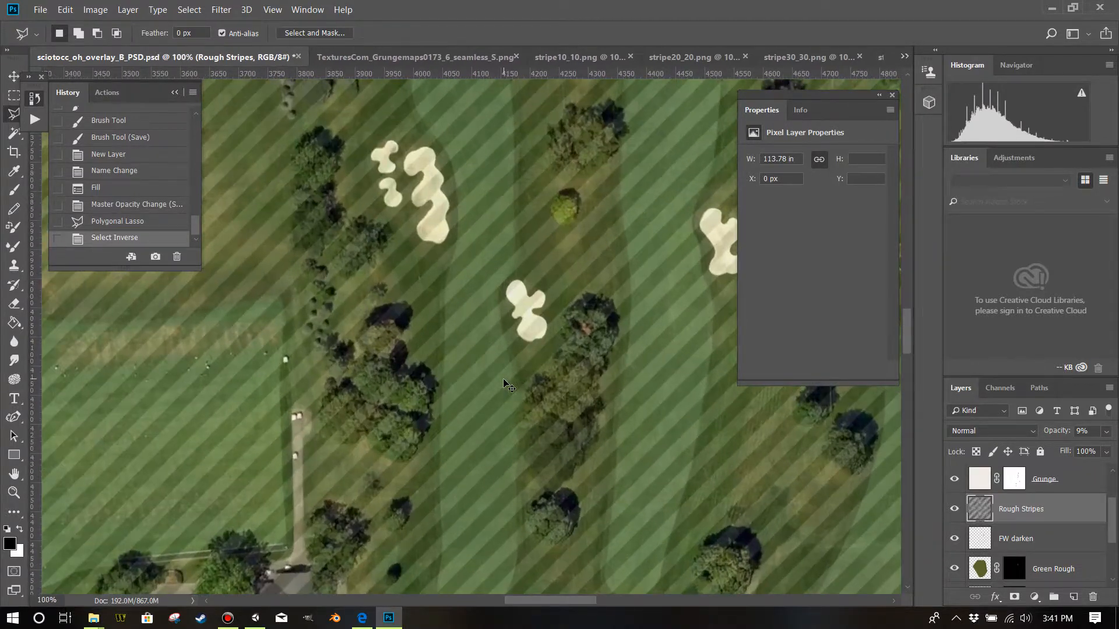
Step: Apply the Ocean Ripple distortion to the Rough Stripes layer with ripple size 1 and ripple magnitude 1
{"action": "left_click", "coordinate": [247, 10]}
{"action": "mouse_move", "coordinate": [221, 9]}
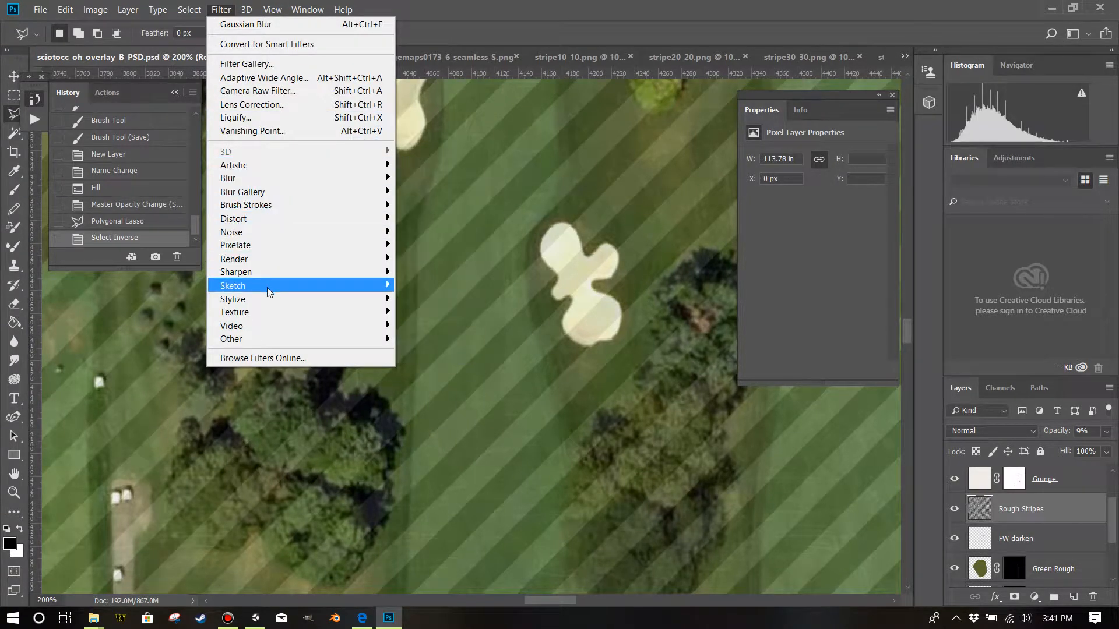
{"action": "mouse_move", "coordinate": [276, 271]}
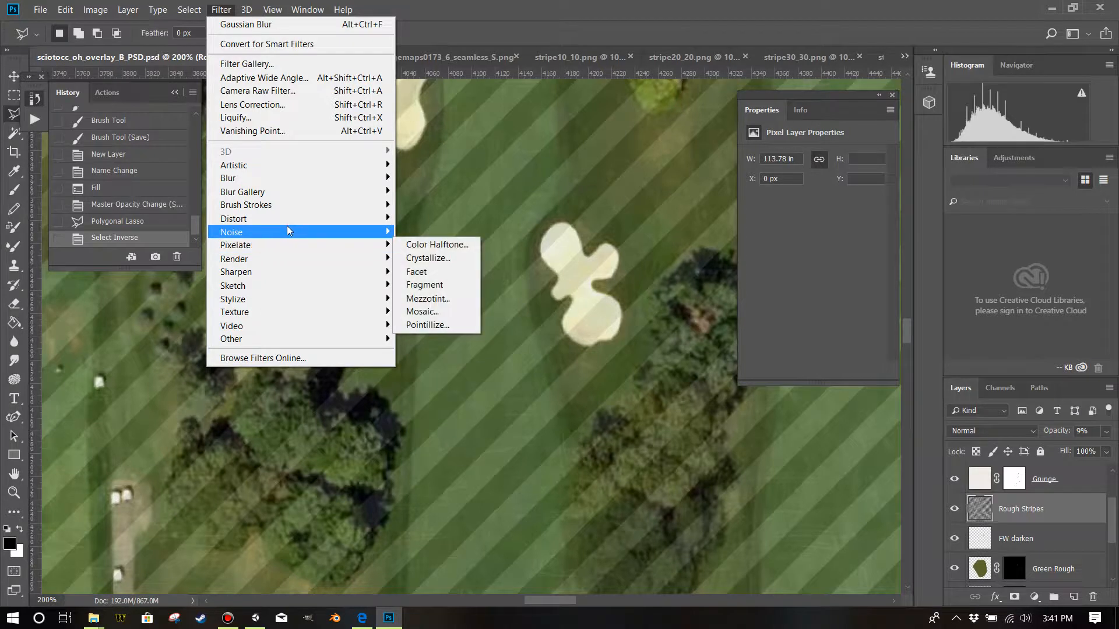
{"action": "mouse_move", "coordinate": [288, 220]}
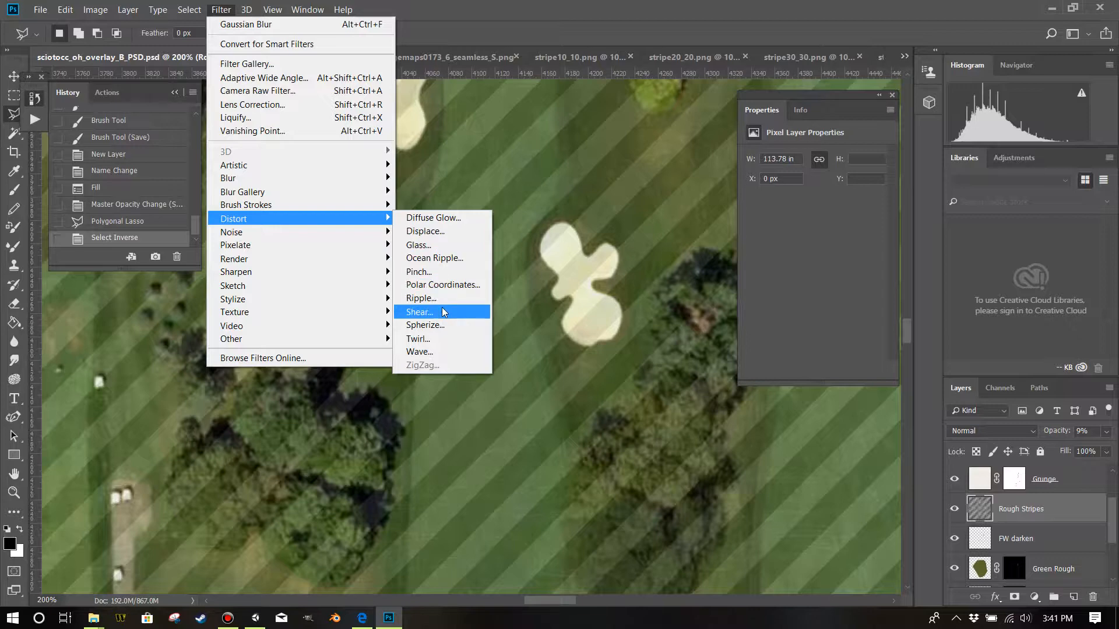
{"action": "left_click", "coordinate": [453, 262]}
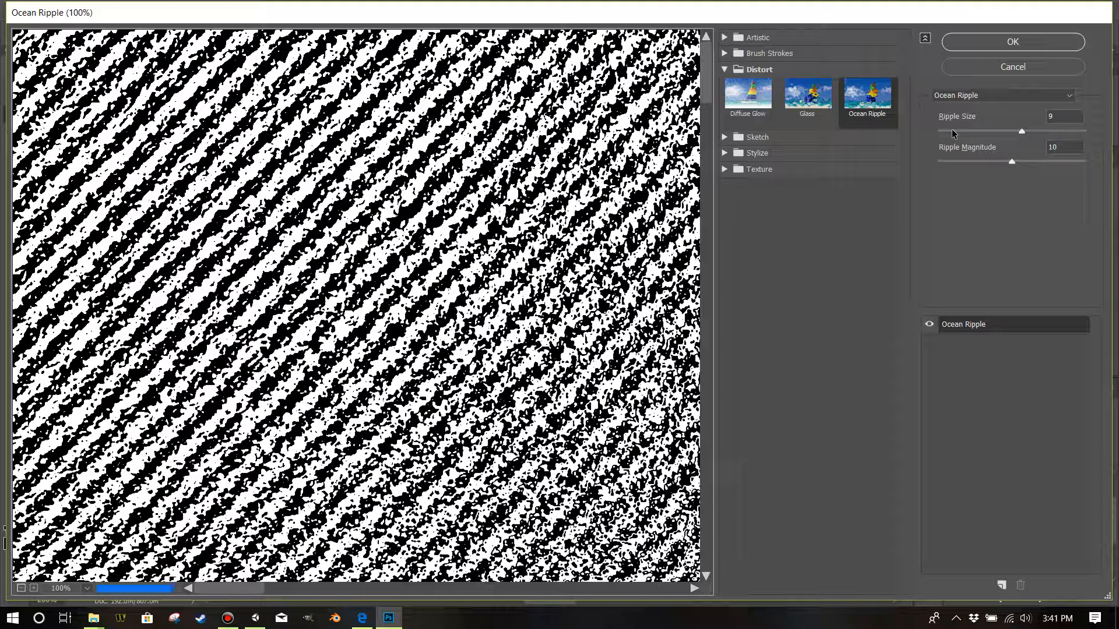
{"action": "left_click", "coordinate": [952, 130]}
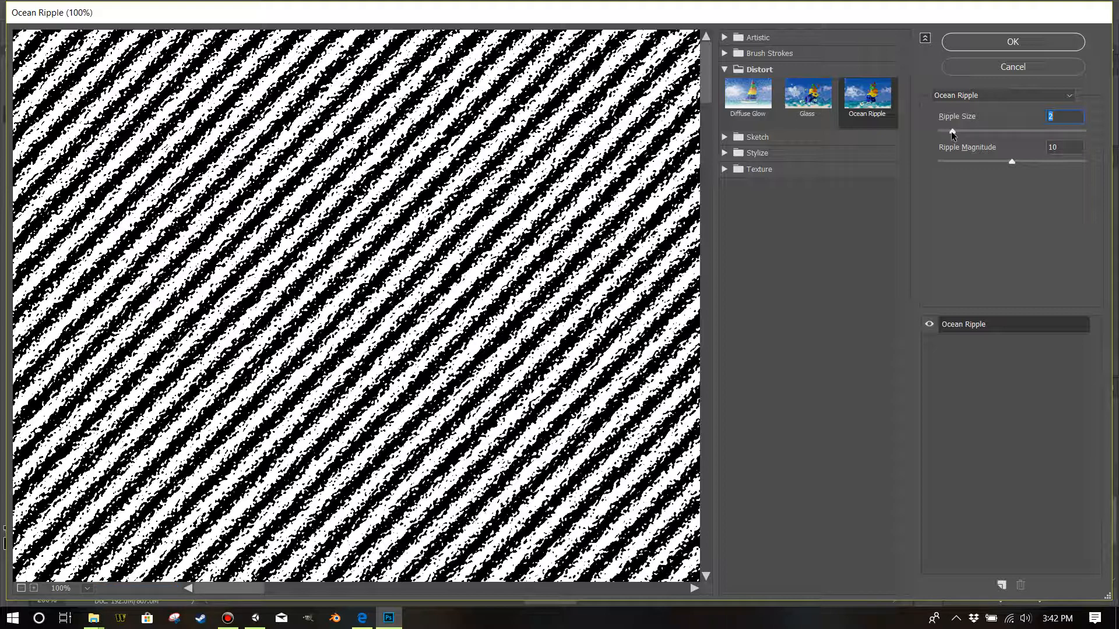
{"action": "left_click_drag", "start_coordinate": [946, 132], "coordinate": [941, 134]}
{"action": "left_click", "coordinate": [964, 161]}
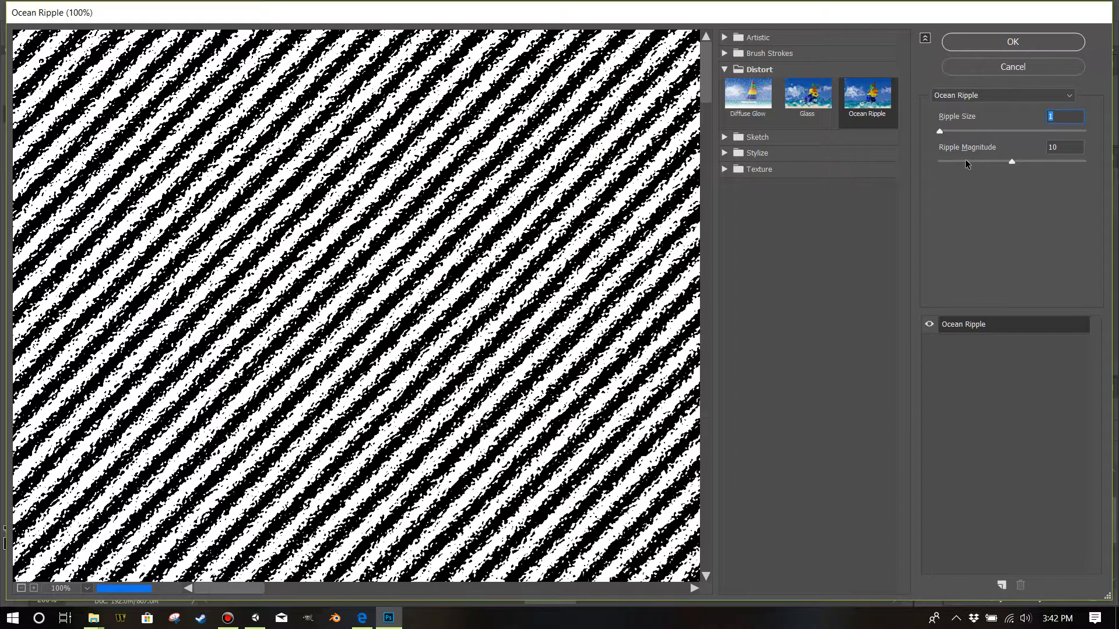
{"action": "left_click_drag", "start_coordinate": [964, 161], "coordinate": [956, 162]}
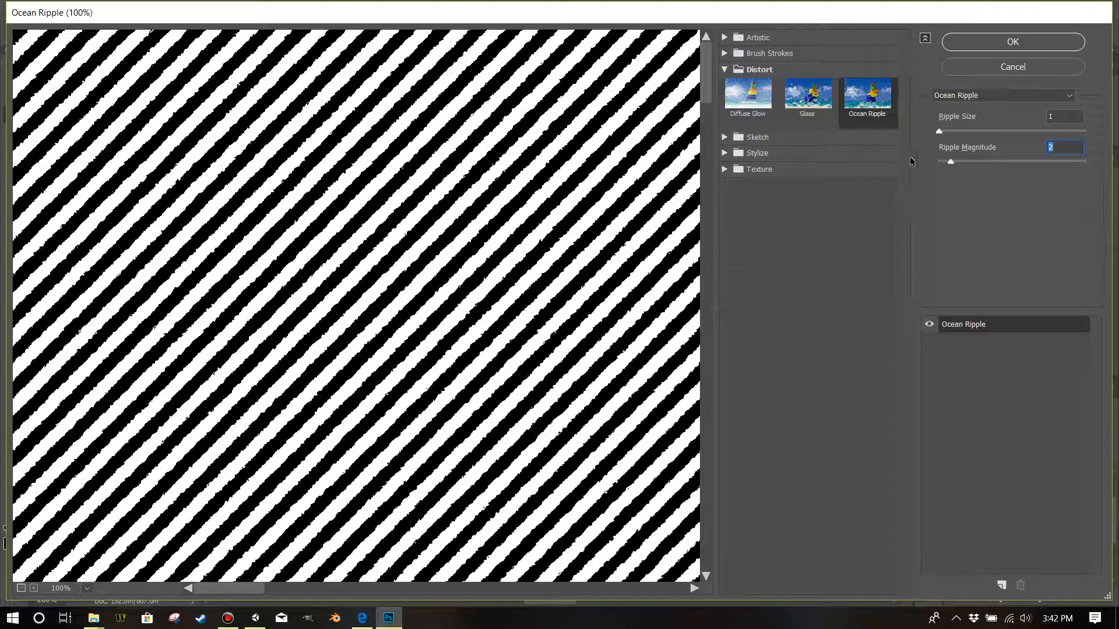
{"action": "type", "text": "1"}
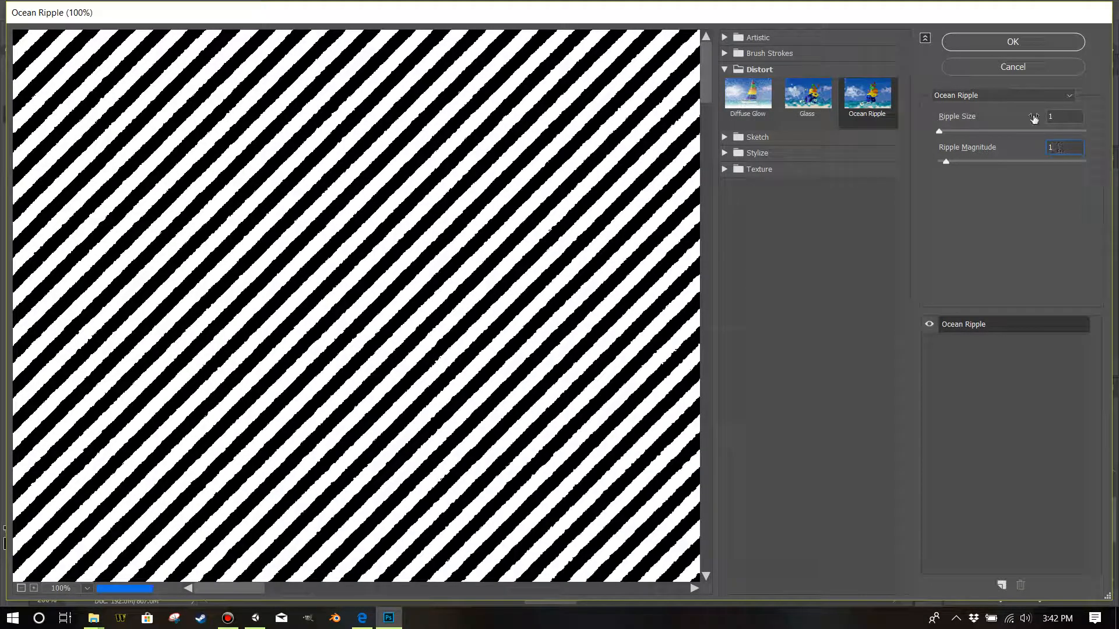
{"action": "left_click", "coordinate": [1012, 43]}
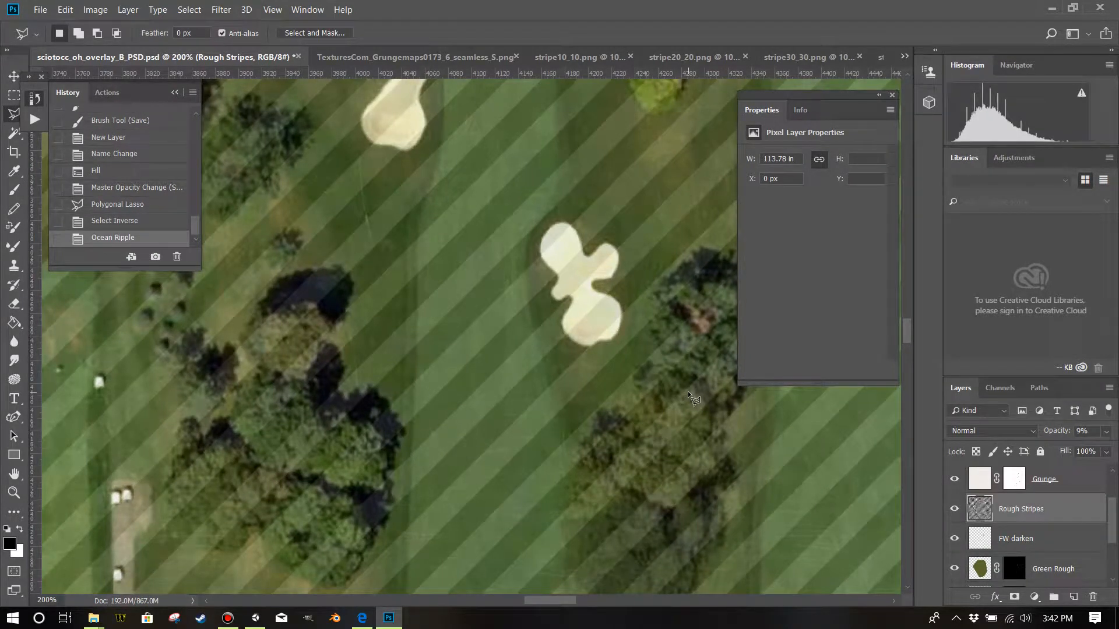
Step: Raise the Rough Stripes layer's opacity to 100% and repeat the Ocean Ripple filter
{"action": "scroll", "coordinate": [628, 310], "scroll_direction": "down", "scroll_amount": 5}
{"action": "scroll", "coordinate": [456, 244], "scroll_direction": "down", "scroll_amount": 2}
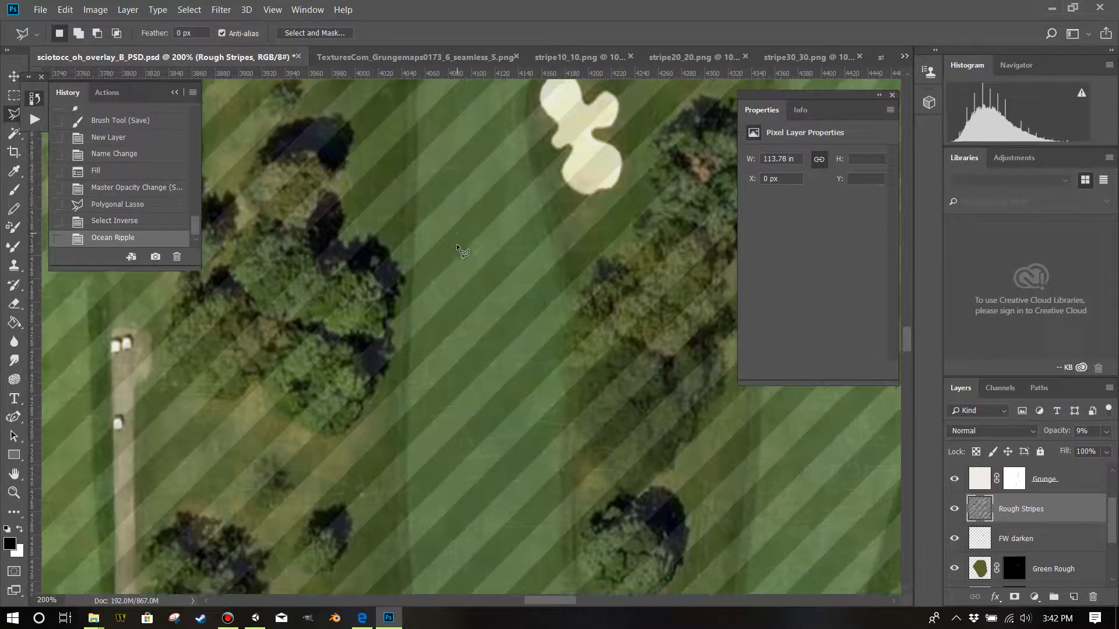
{"action": "scroll", "coordinate": [456, 243], "scroll_direction": "up", "scroll_amount": 3}
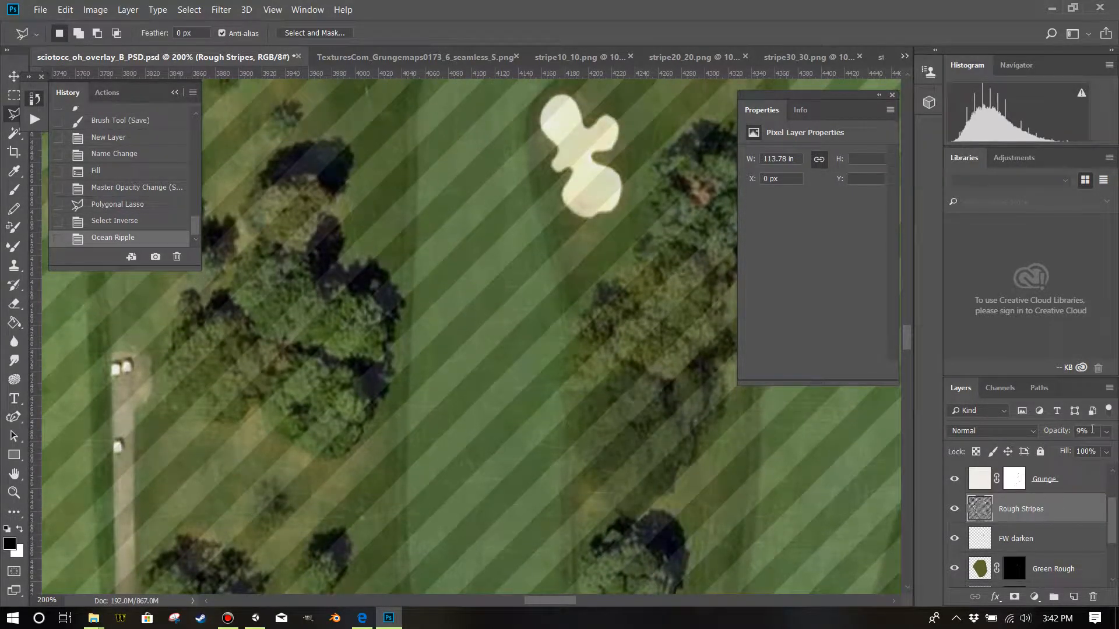
{"action": "left_click", "coordinate": [1105, 432]}
{"action": "left_click_drag", "start_coordinate": [1095, 450], "coordinate": [1108, 449]}
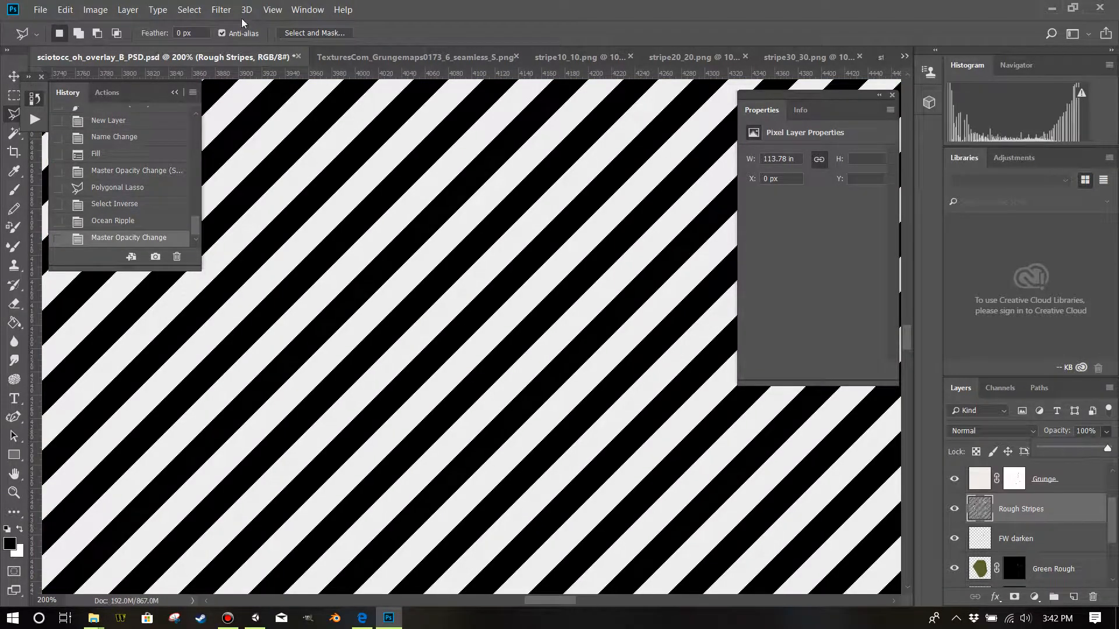
{"action": "left_click", "coordinate": [221, 10]}
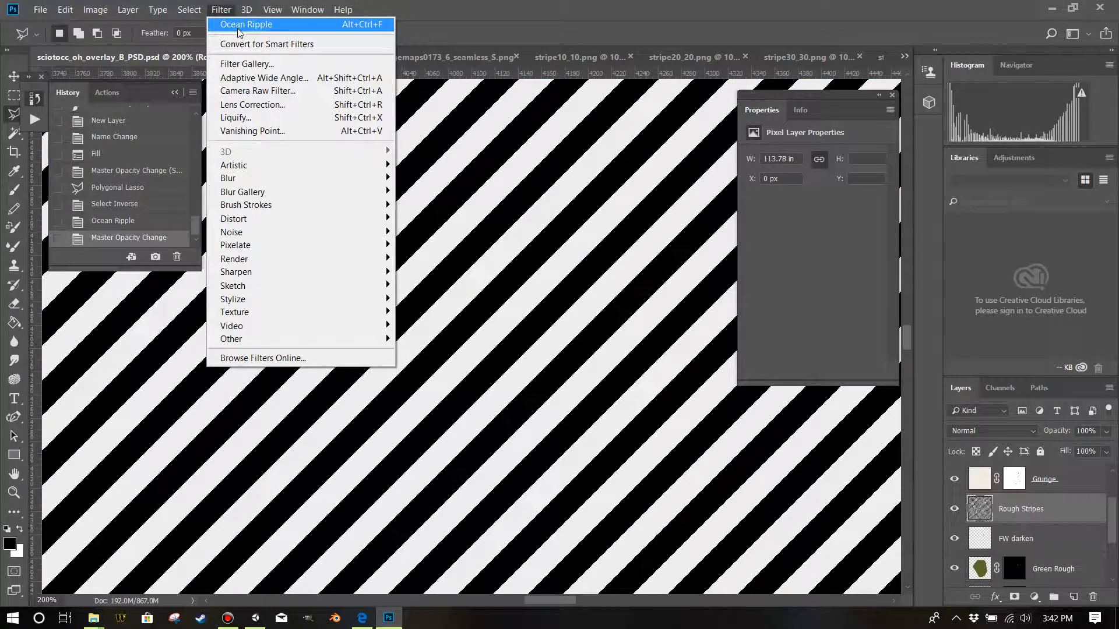
{"action": "left_click", "coordinate": [239, 25]}
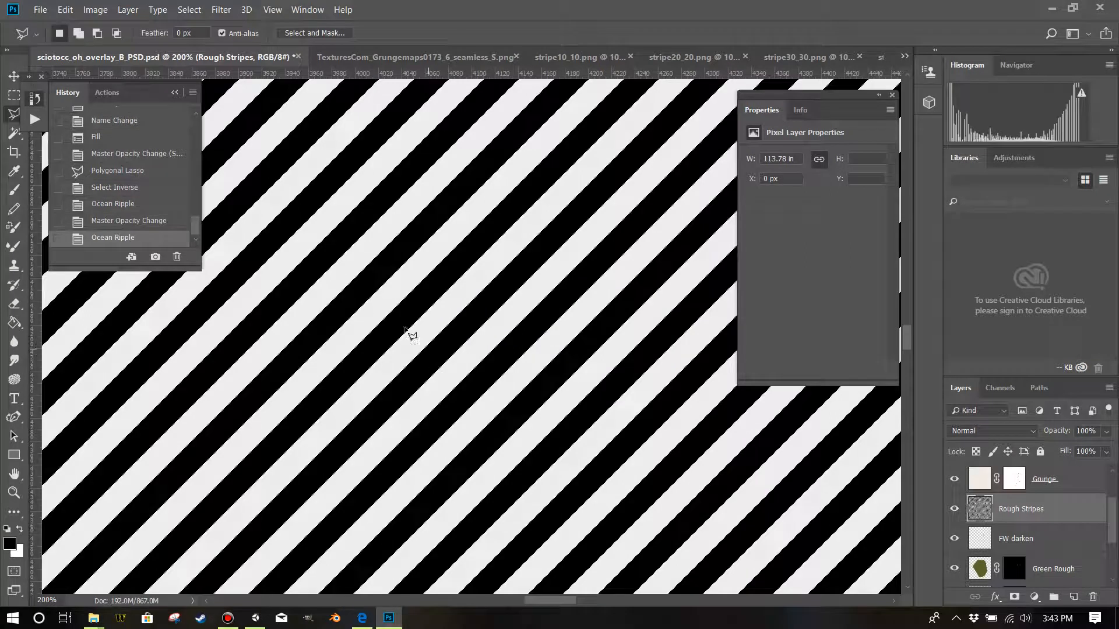
Step: Delete the first Ocean Ripple state and everything after it from the document history
{"action": "left_click", "coordinate": [116, 204]}
{"action": "right_click", "coordinate": [115, 204]}
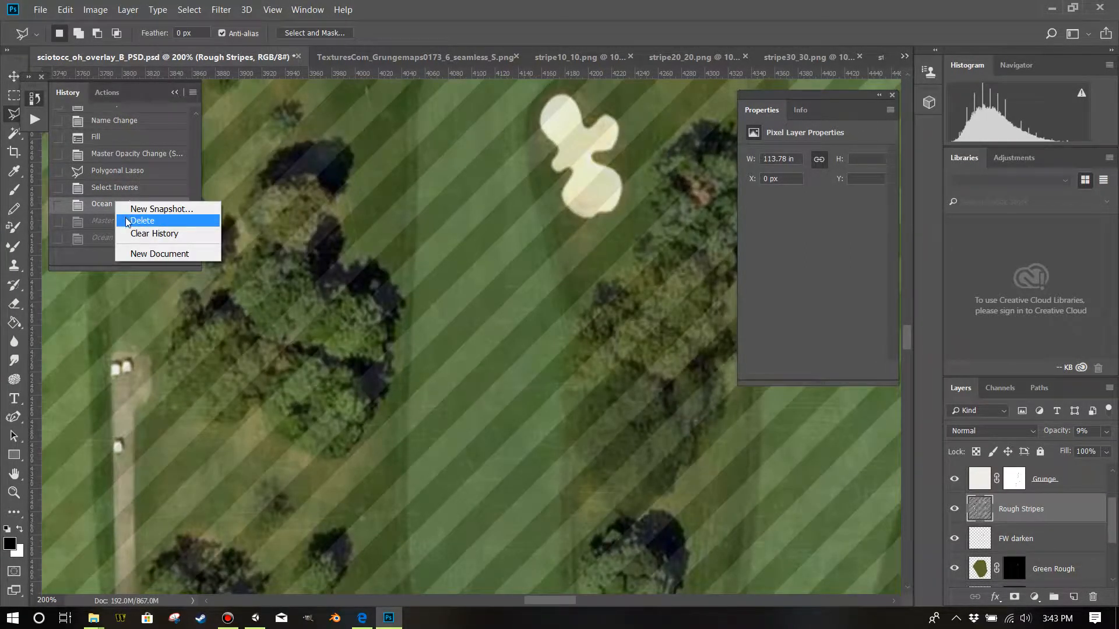
{"action": "left_click", "coordinate": [126, 220]}
{"action": "left_click", "coordinate": [508, 244]}
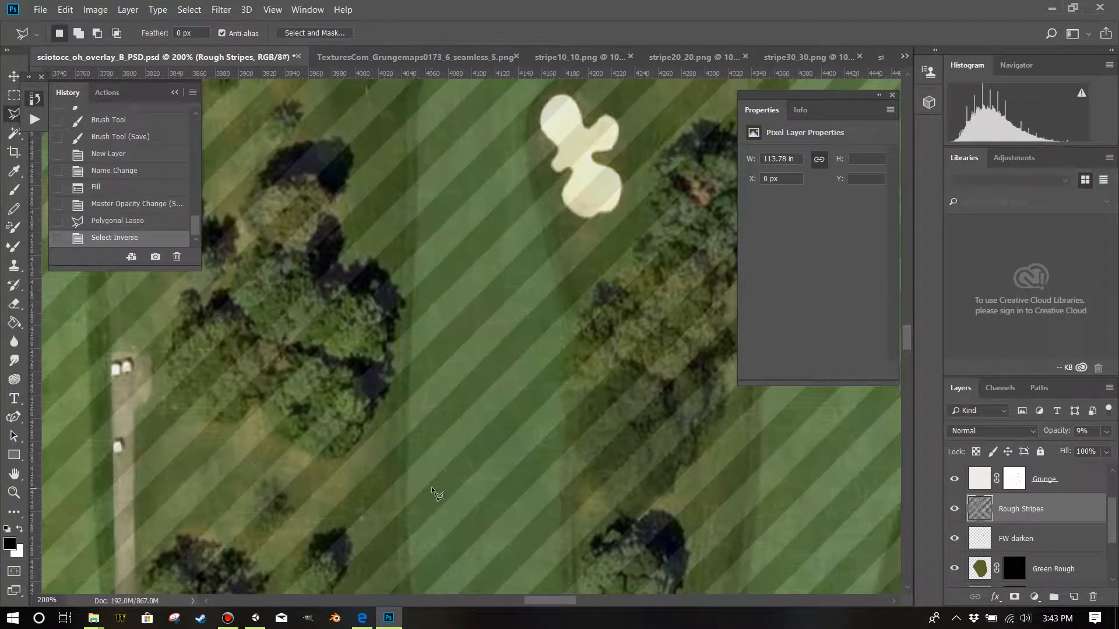
Step: Set the Rough Stripes layer's opacity to 100%, keeping that layer active
{"action": "left_click", "coordinate": [1107, 433]}
{"action": "left_click_drag", "start_coordinate": [1046, 449], "coordinate": [1111, 451]}
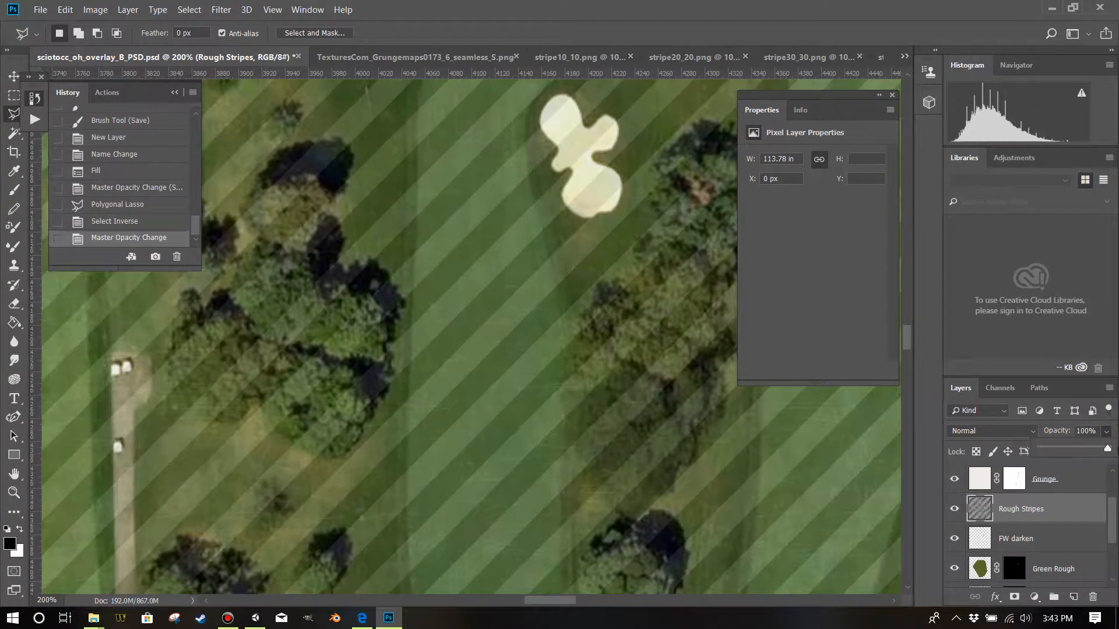
{"action": "left_click", "coordinate": [988, 516]}
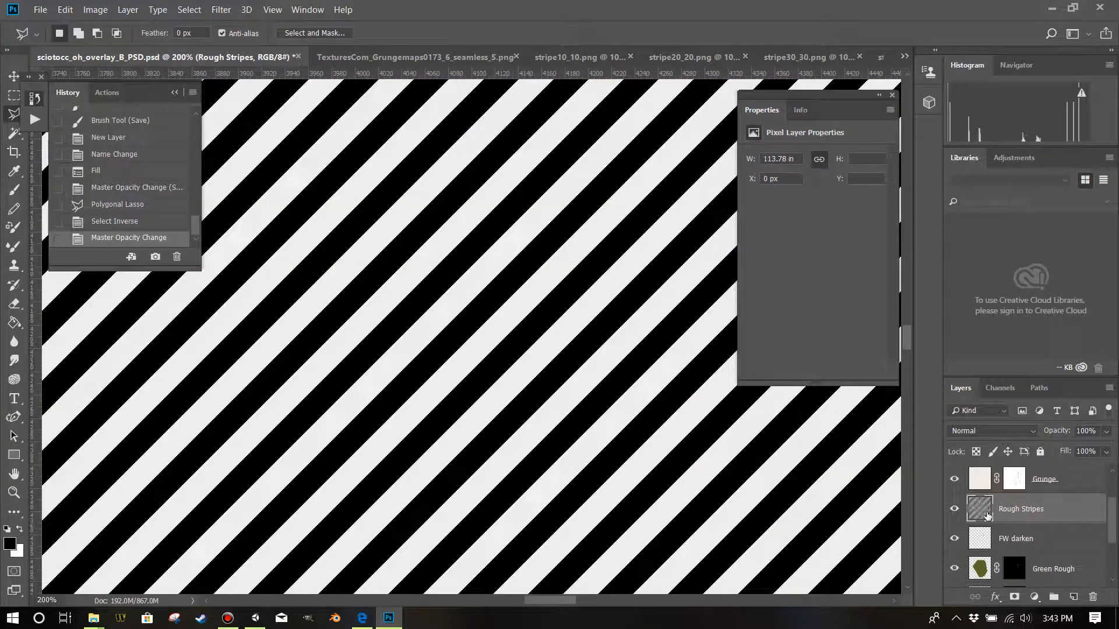
{"action": "left_click", "coordinate": [221, 10]}
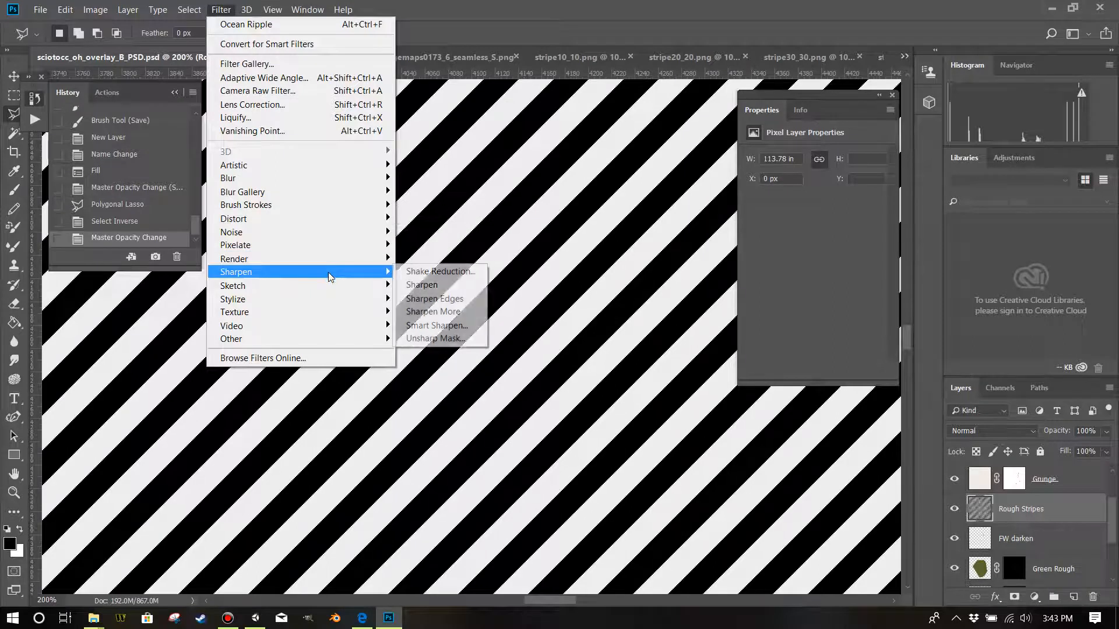
{"action": "mouse_move", "coordinate": [335, 268]}
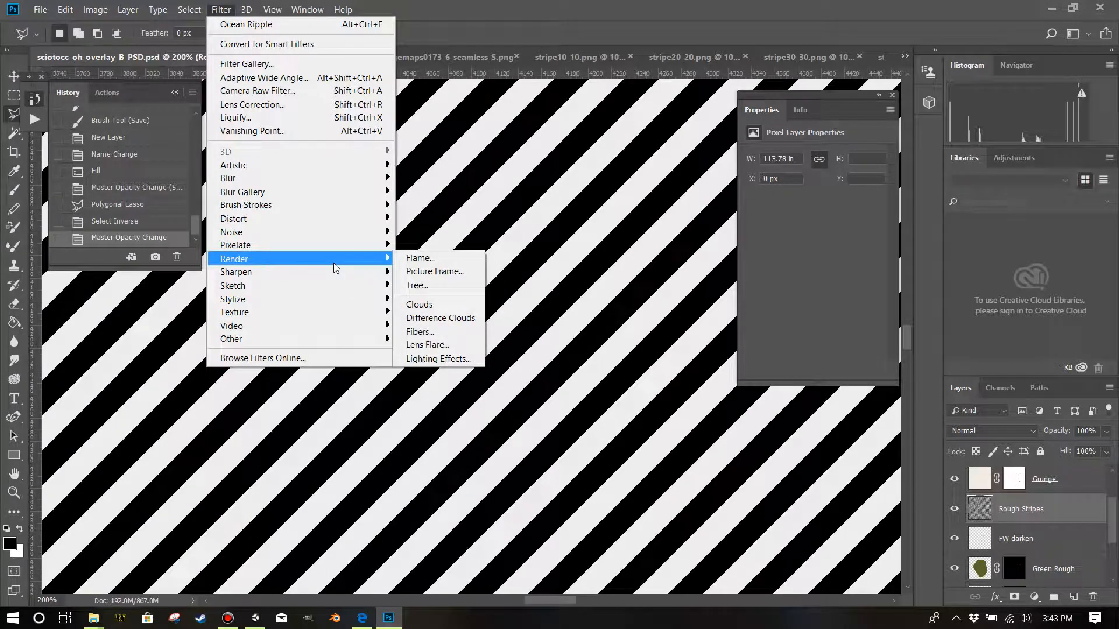
{"action": "mouse_move", "coordinate": [359, 221]}
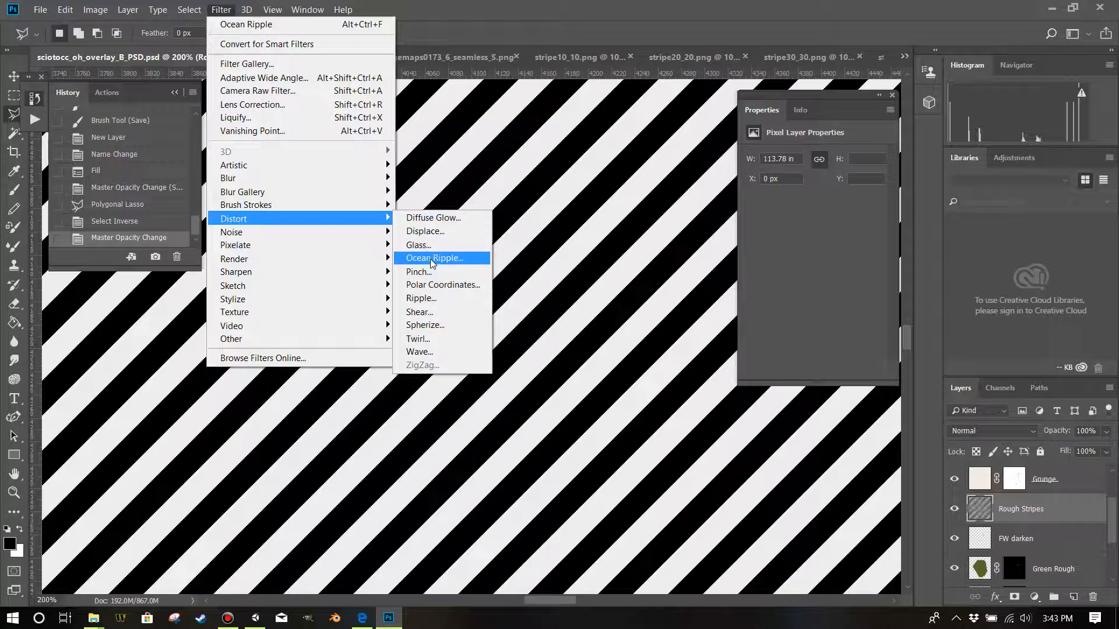
{"action": "left_click", "coordinate": [430, 313]}
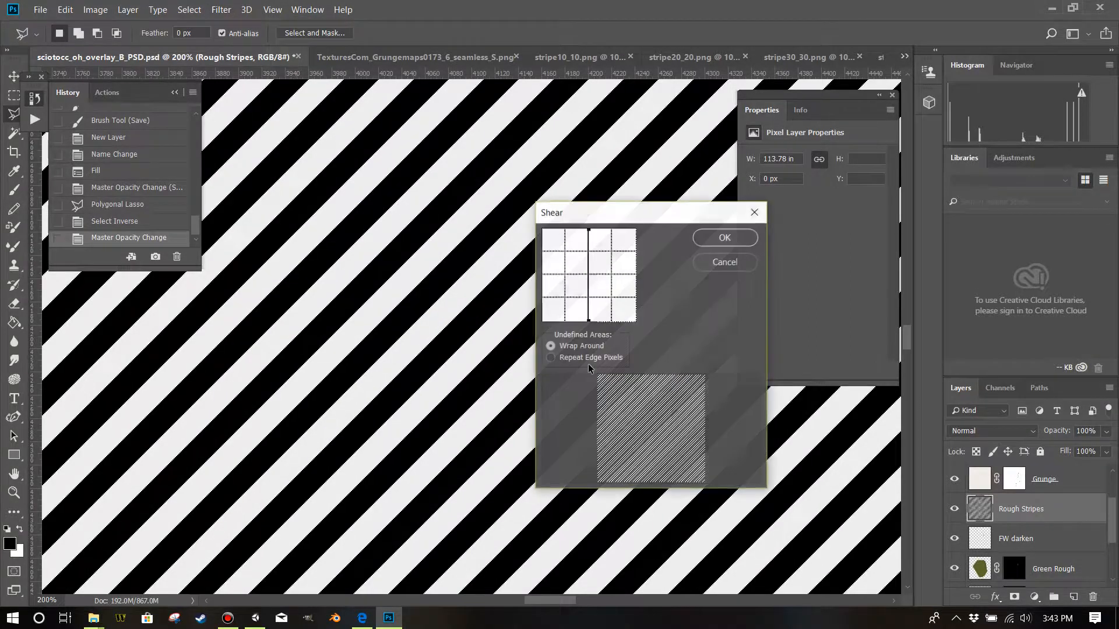
{"action": "left_click", "coordinate": [700, 259]}
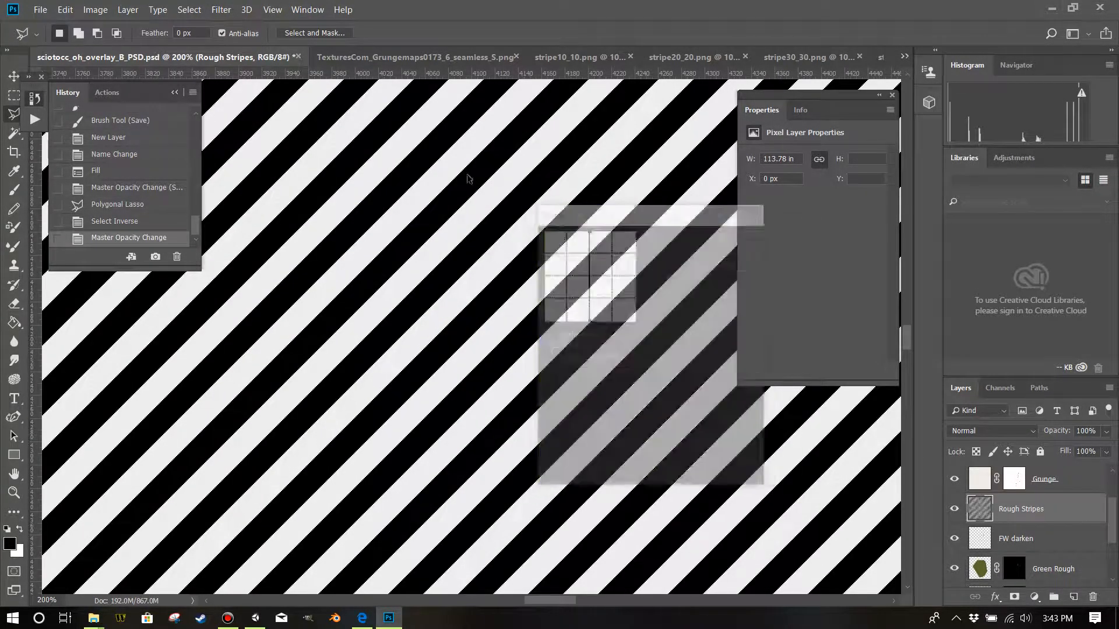
Step: Apply the Ocean Ripple distortion to the Rough Stripes layer with ripple size 1 and ripple magnitude 2
{"action": "left_click", "coordinate": [188, 10]}
{"action": "mouse_move", "coordinate": [221, 10]}
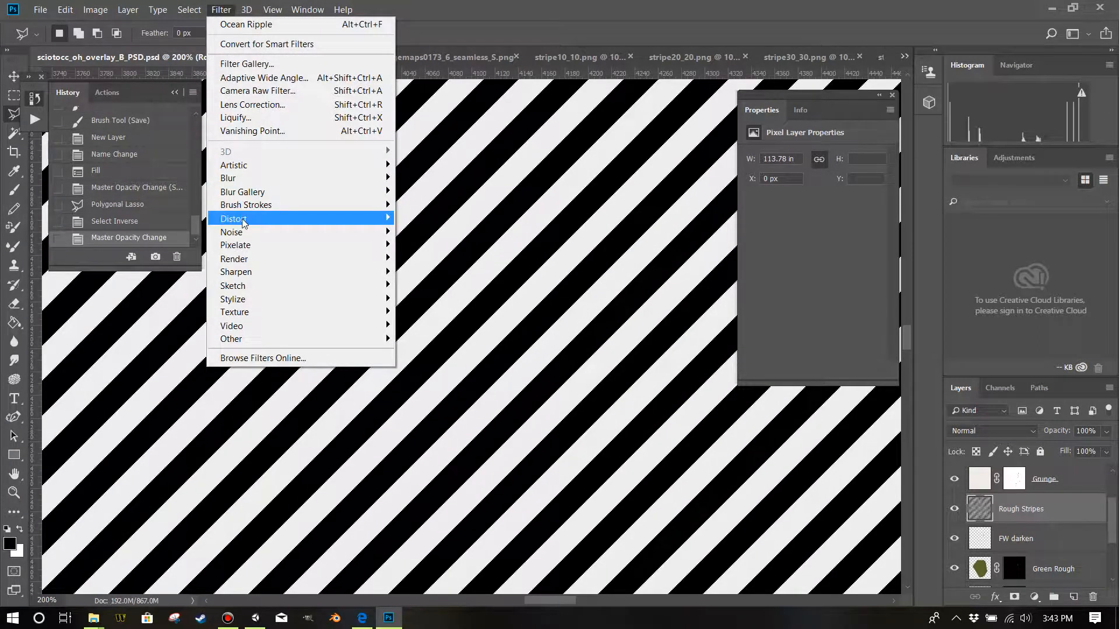
{"action": "mouse_move", "coordinate": [328, 221]}
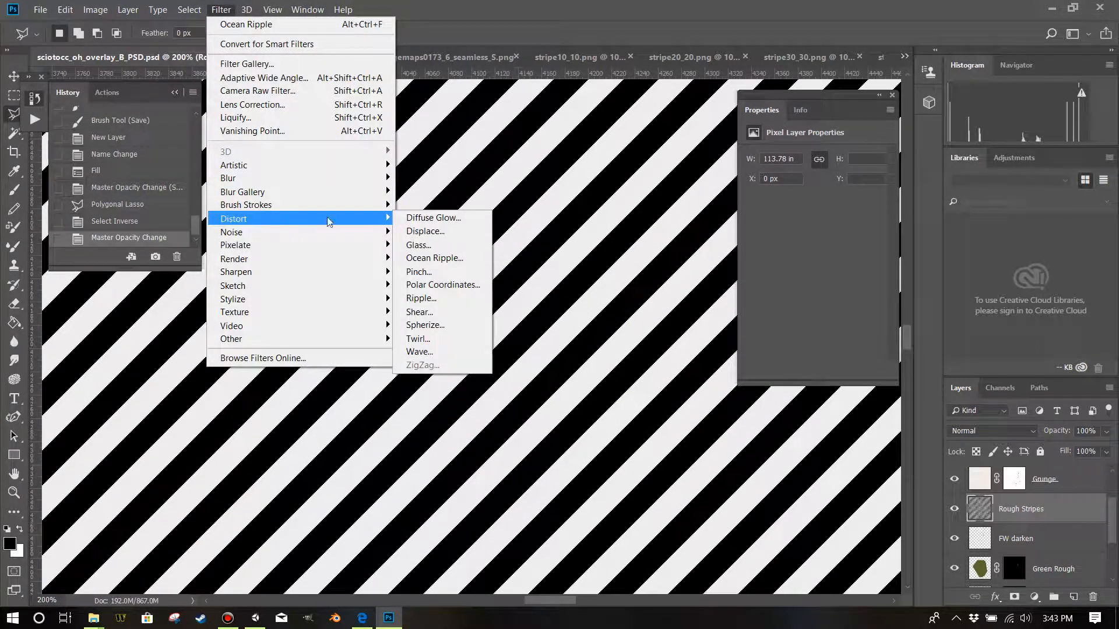
{"action": "left_click", "coordinate": [445, 258]}
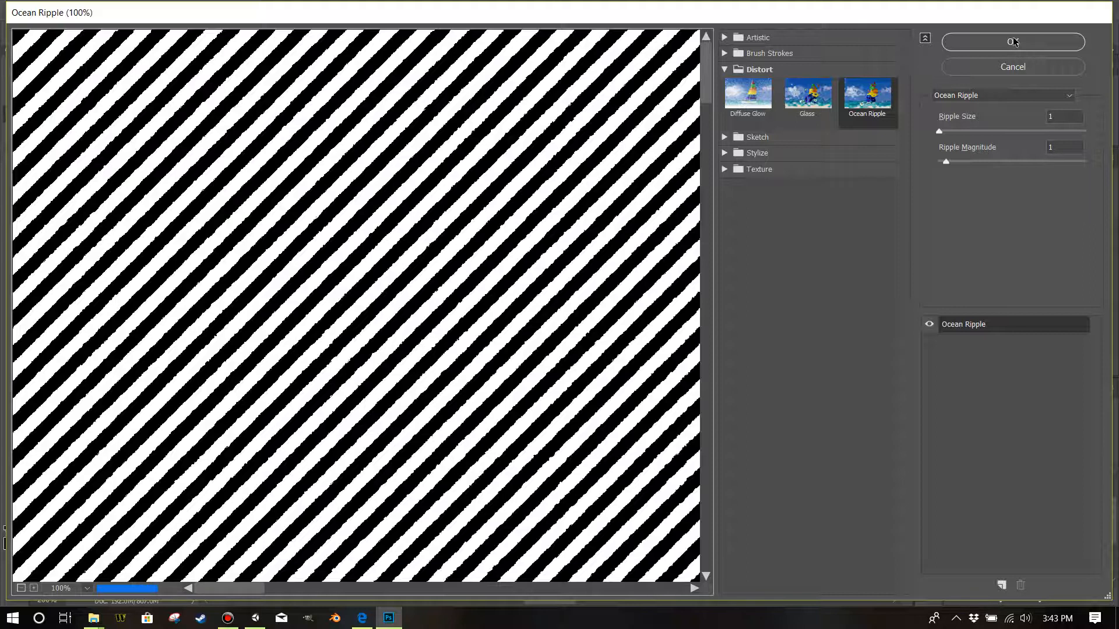
{"action": "left_click", "coordinate": [1037, 150]}
{"action": "type", "text": "2"}
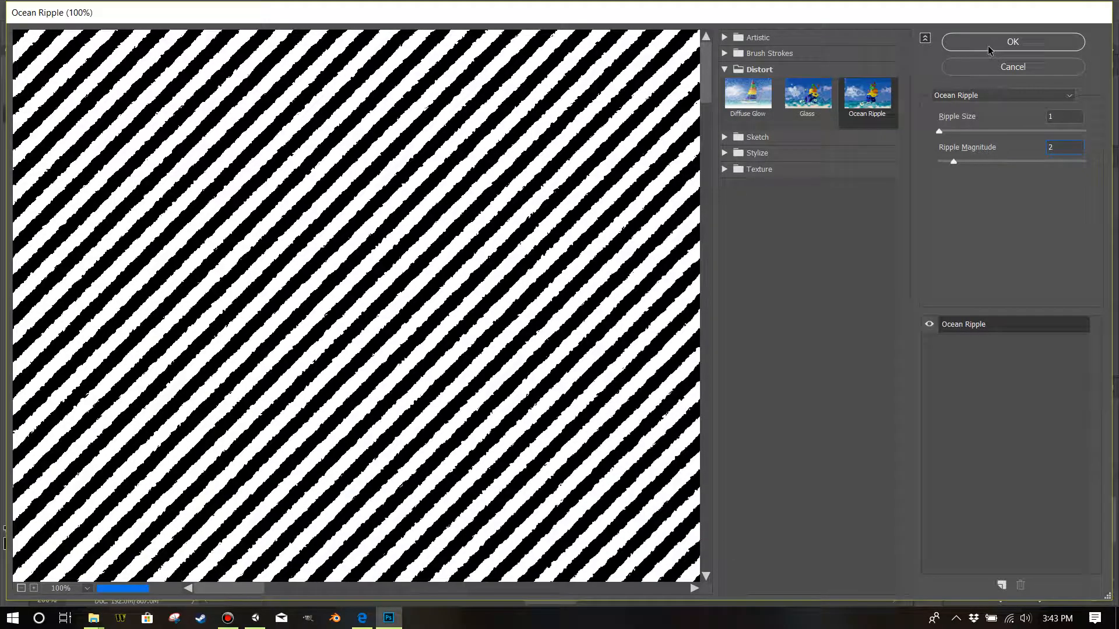
{"action": "left_click", "coordinate": [989, 49]}
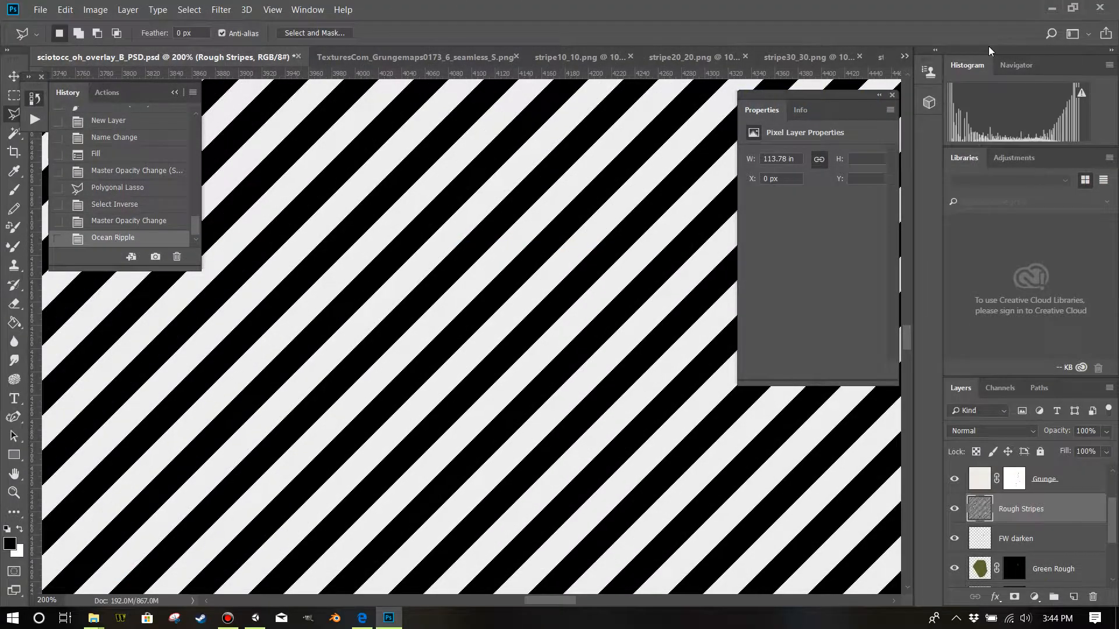
Step: Compare the overlay with the Rough Stripes layer hidden and shown, and examine the rippled stripes across the whole image
{"action": "left_click", "coordinate": [955, 511]}
{"action": "left_click", "coordinate": [956, 511]}
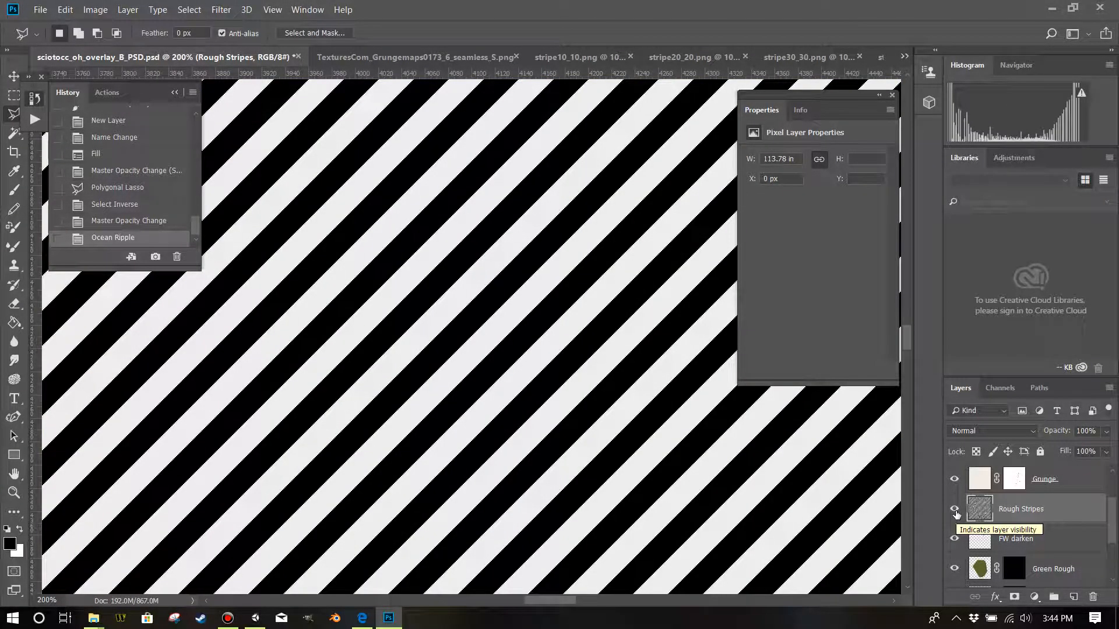
{"action": "key", "text": "ctrl+minus"}
{"action": "key", "text": "ctrl+minus"}
{"action": "key", "text": "ctrl+minus"}
{"action": "key", "text": "ctrl+minus"}
{"action": "key", "text": "ctrl+minus"}
{"action": "key", "text": "ctrl+minus"}
{"action": "key", "text": "ctrl+minus"}
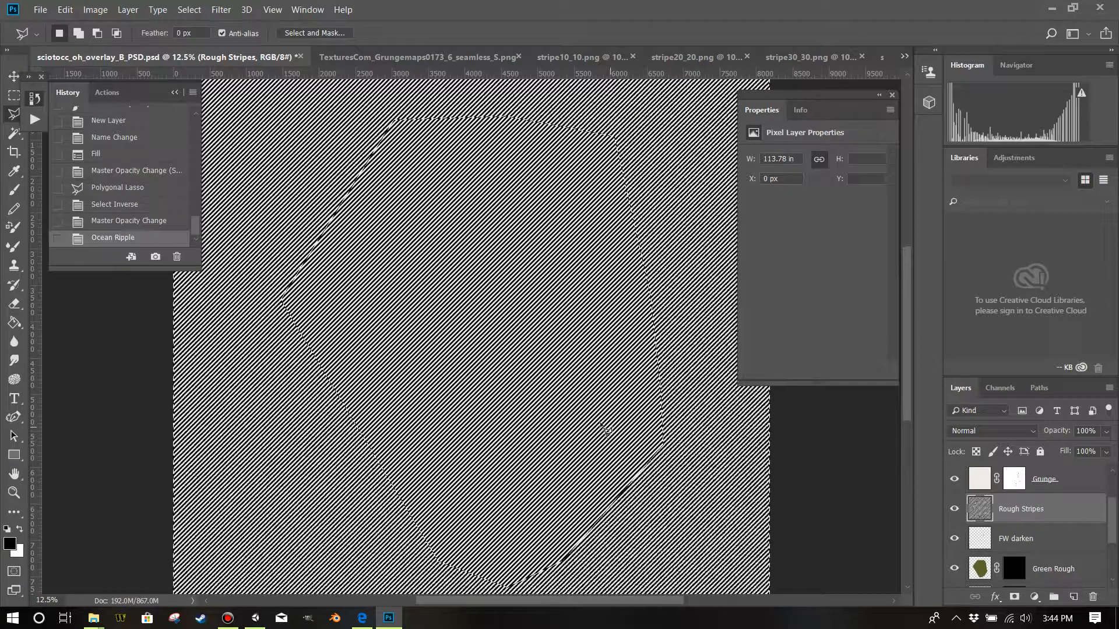
Step: Clear the selection, and delete the Ocean Ripple state and everything after it from the document history
{"action": "left_click", "coordinate": [14, 95]}
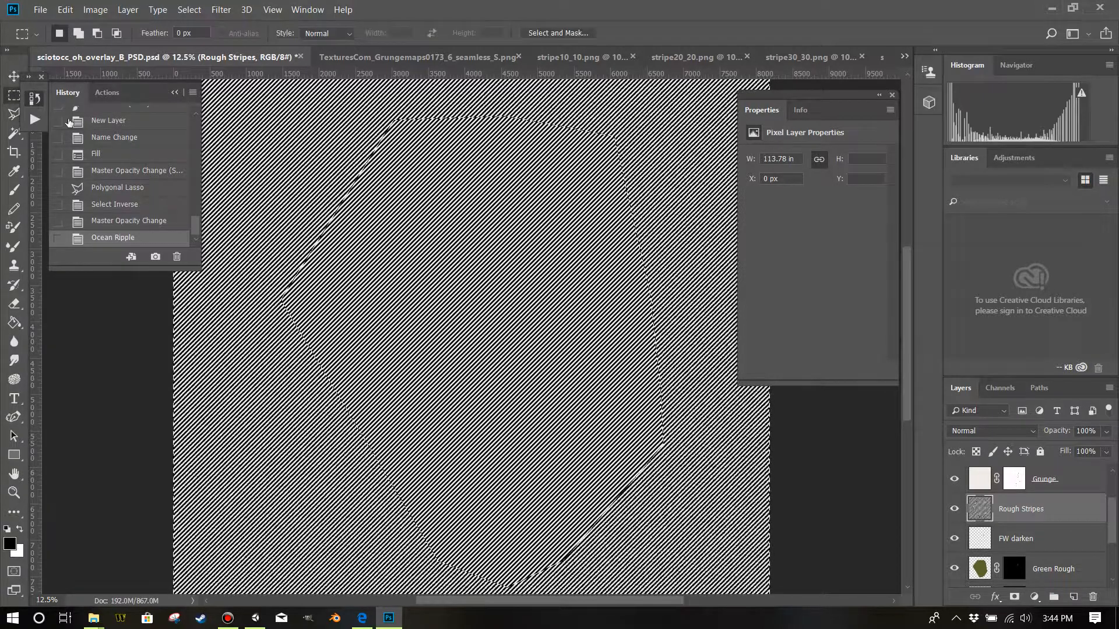
{"action": "left_click", "coordinate": [299, 142]}
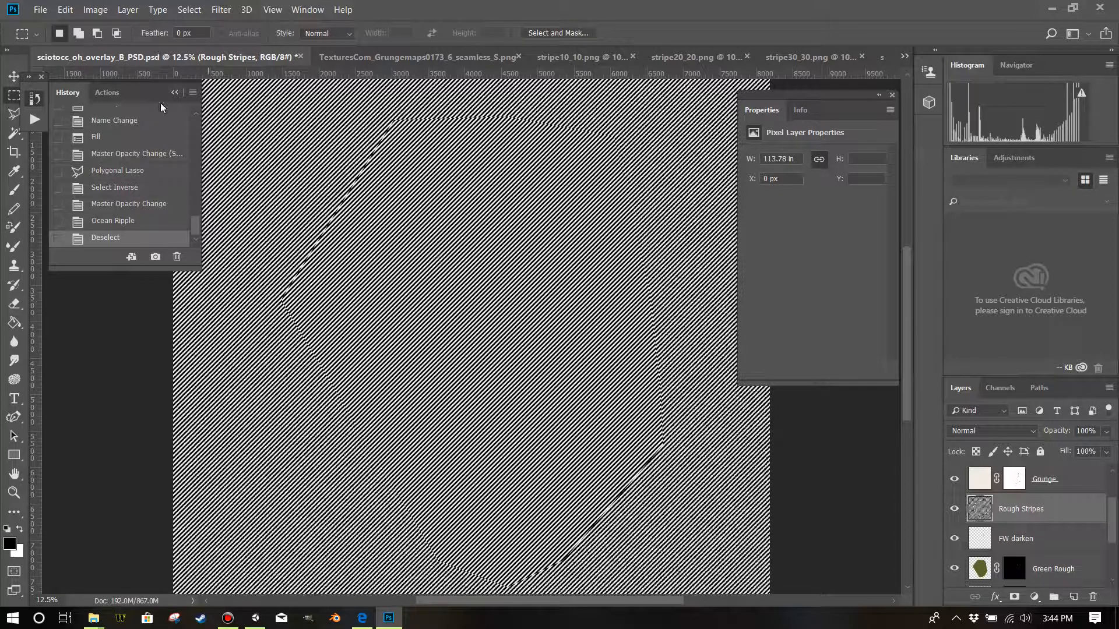
{"action": "left_click", "coordinate": [111, 224]}
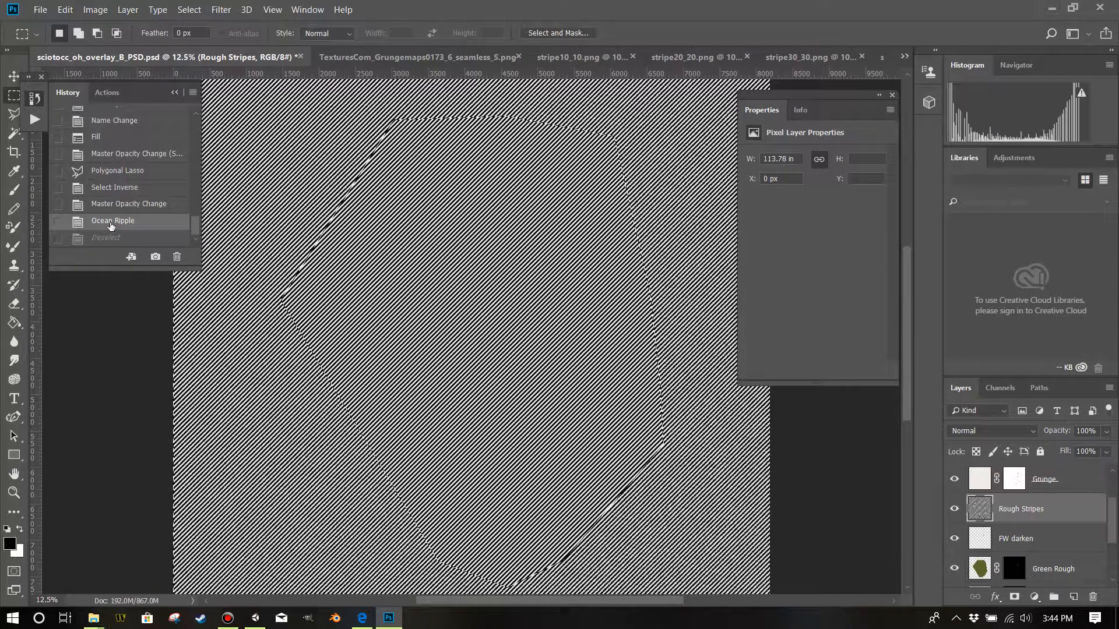
{"action": "right_click", "coordinate": [111, 225]}
{"action": "left_click", "coordinate": [131, 240]}
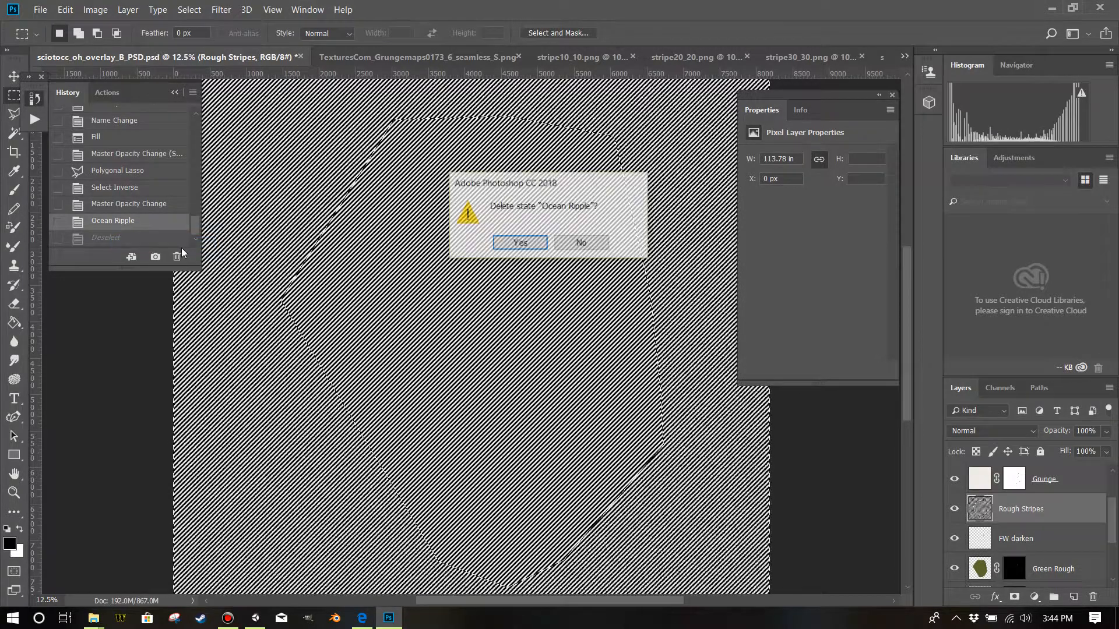
{"action": "left_click", "coordinate": [510, 243]}
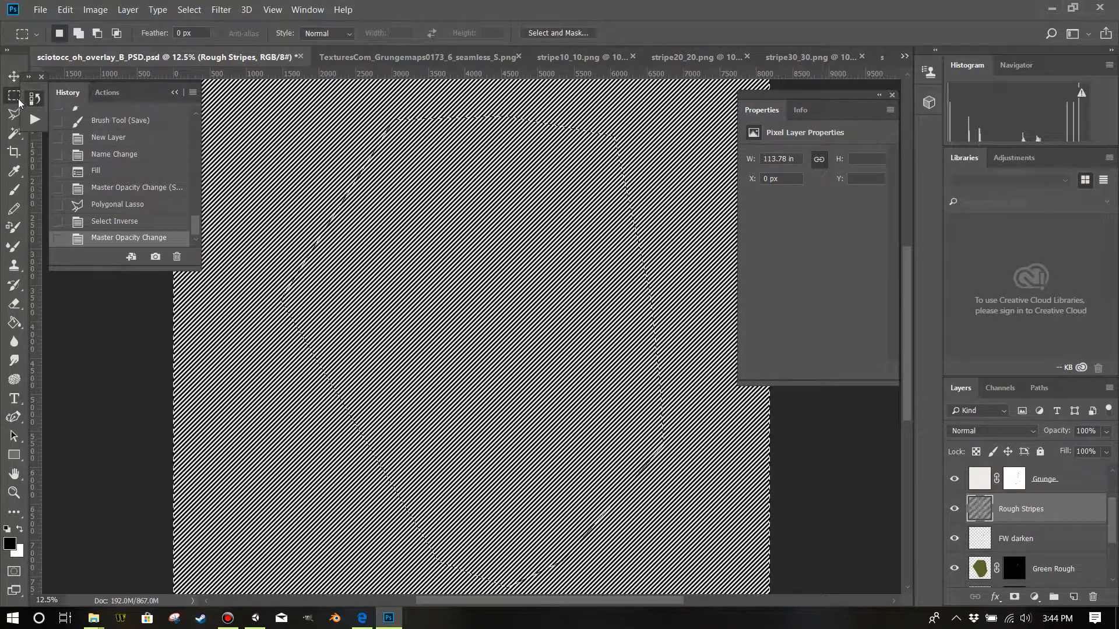
Step: Deselect the active selection and reapply the last Ocean Ripple filter to the entire Rough Stripes layer
{"action": "key", "text": "ctrl+d"}
{"action": "left_click", "coordinate": [272, 10]}
{"action": "left_click", "coordinate": [245, 24]}
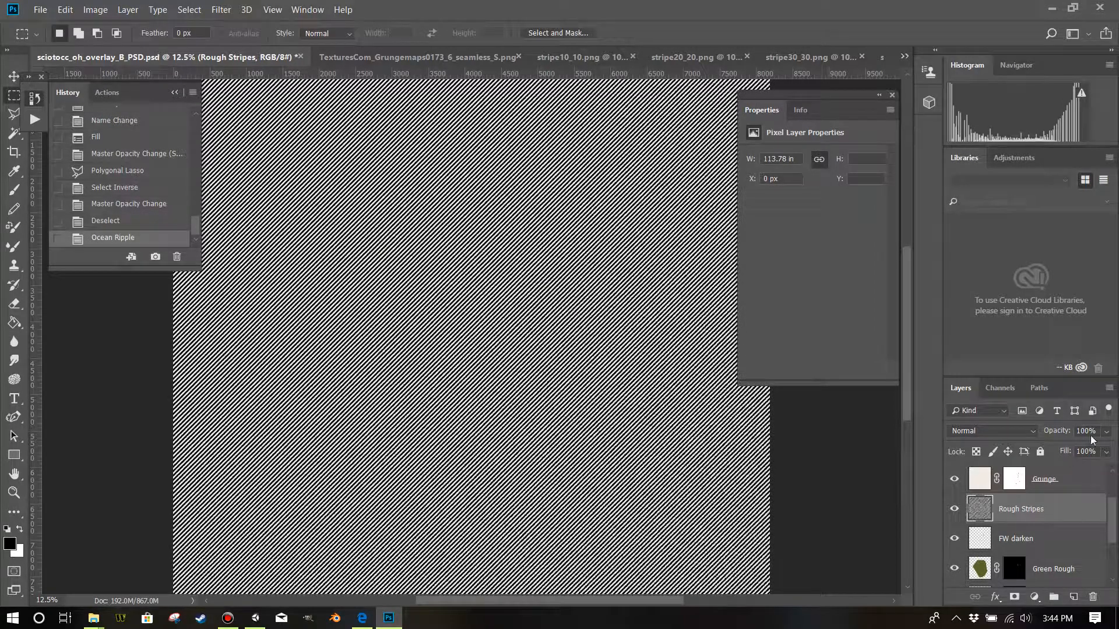
Step: Try the Rough Stripes layer at 33% opacity, restore it to 100%, and inspect the rippled stripe edges up close
{"action": "left_click_drag", "start_coordinate": [1076, 446], "coordinate": [1057, 446]}
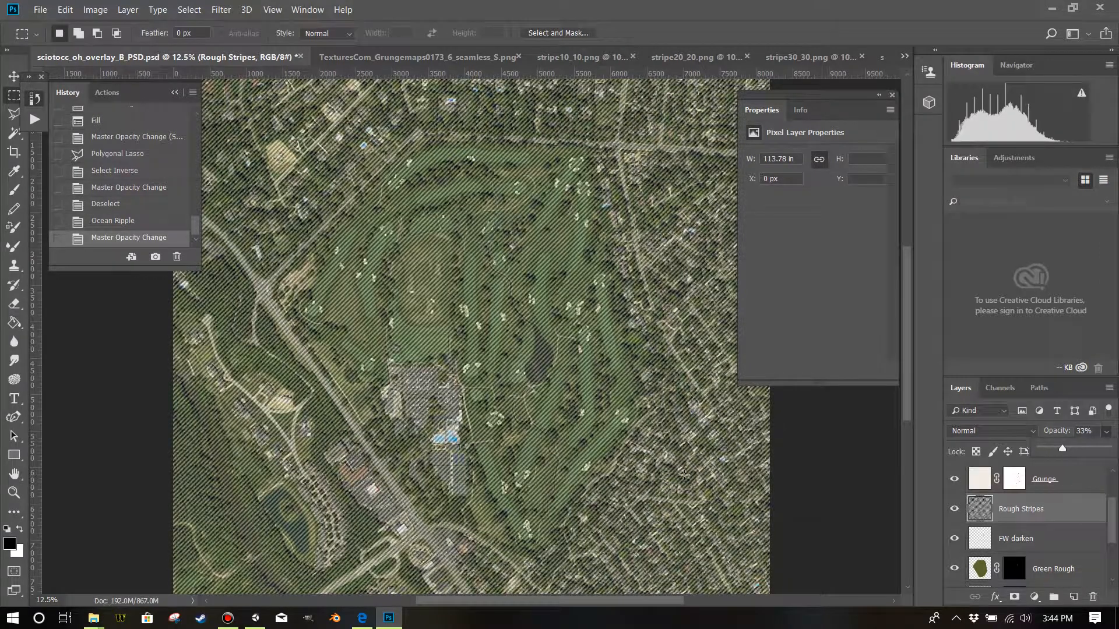
{"action": "left_click_drag", "start_coordinate": [1067, 449], "coordinate": [1115, 447]}
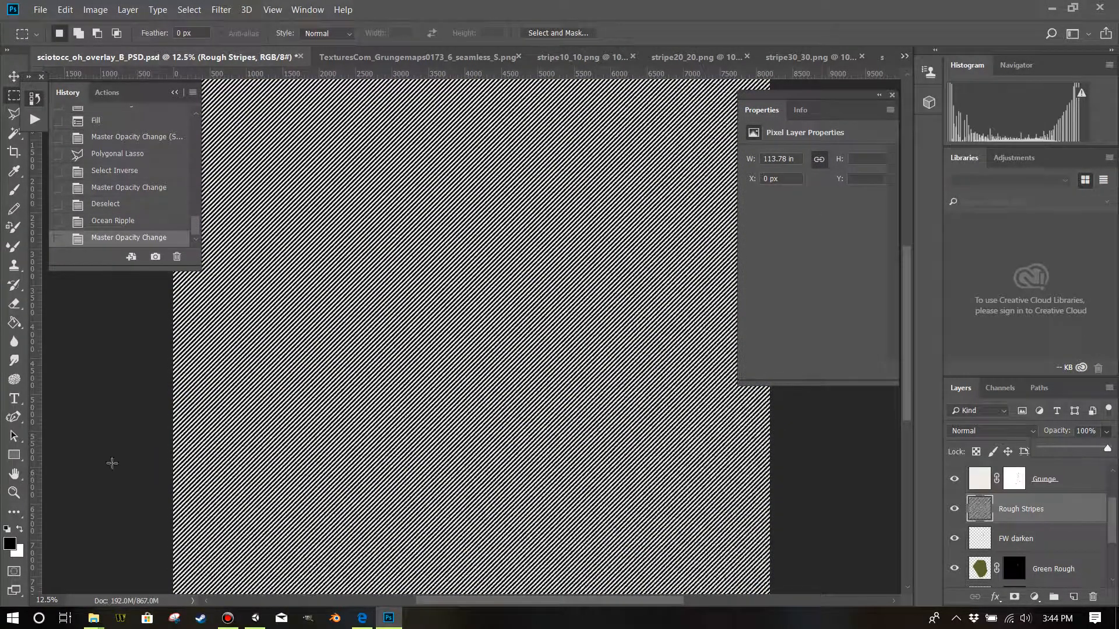
{"action": "left_click", "coordinate": [13, 492]}
{"action": "left_click", "coordinate": [504, 434]}
{"action": "left_click", "coordinate": [505, 432]}
{"action": "left_click", "coordinate": [505, 433]}
{"action": "left_click", "coordinate": [505, 432]}
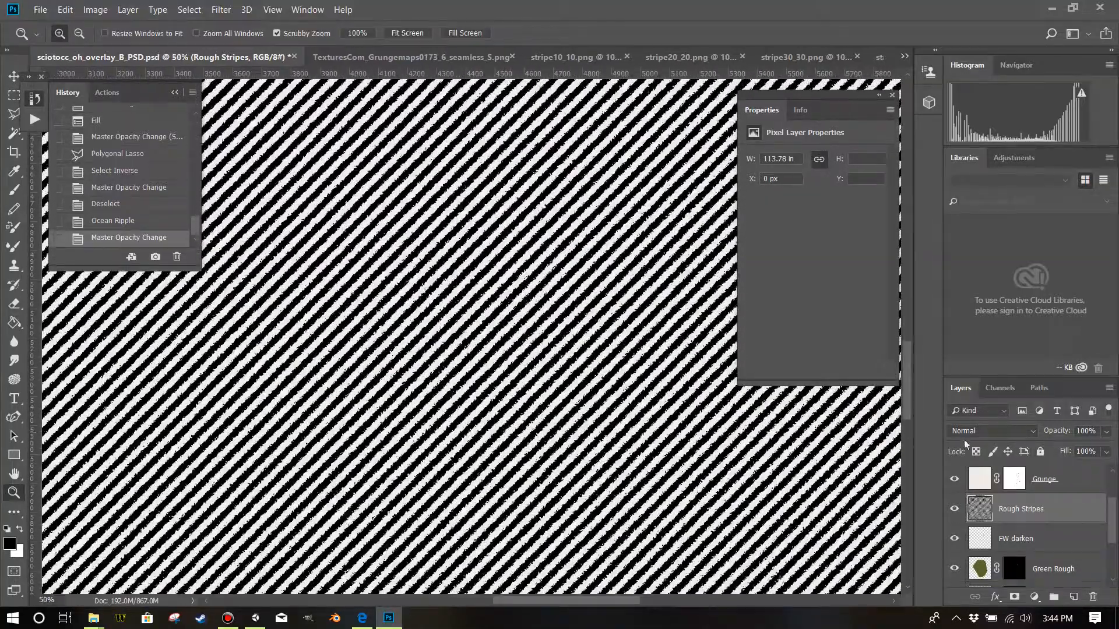
Step: Set the Rough Stripes layer's opacity to 21% and check how the stripes look over the course
{"action": "left_click", "coordinate": [1107, 432]}
{"action": "left_click_drag", "start_coordinate": [1087, 448], "coordinate": [1055, 448]}
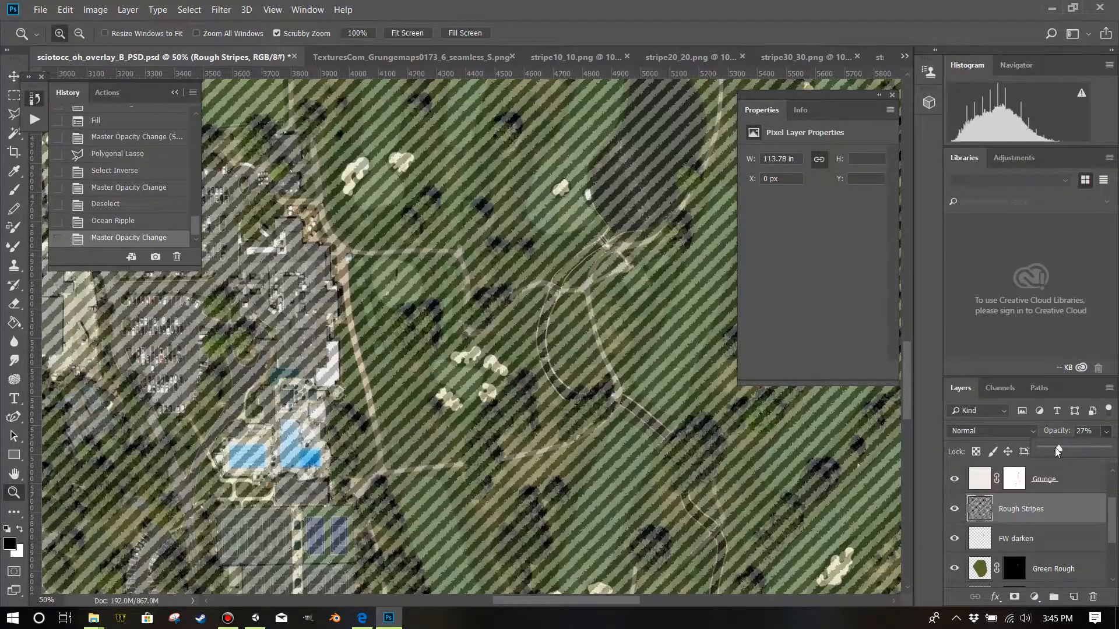
{"action": "scroll", "coordinate": [538, 426], "scroll_direction": "down", "scroll_amount": 3}
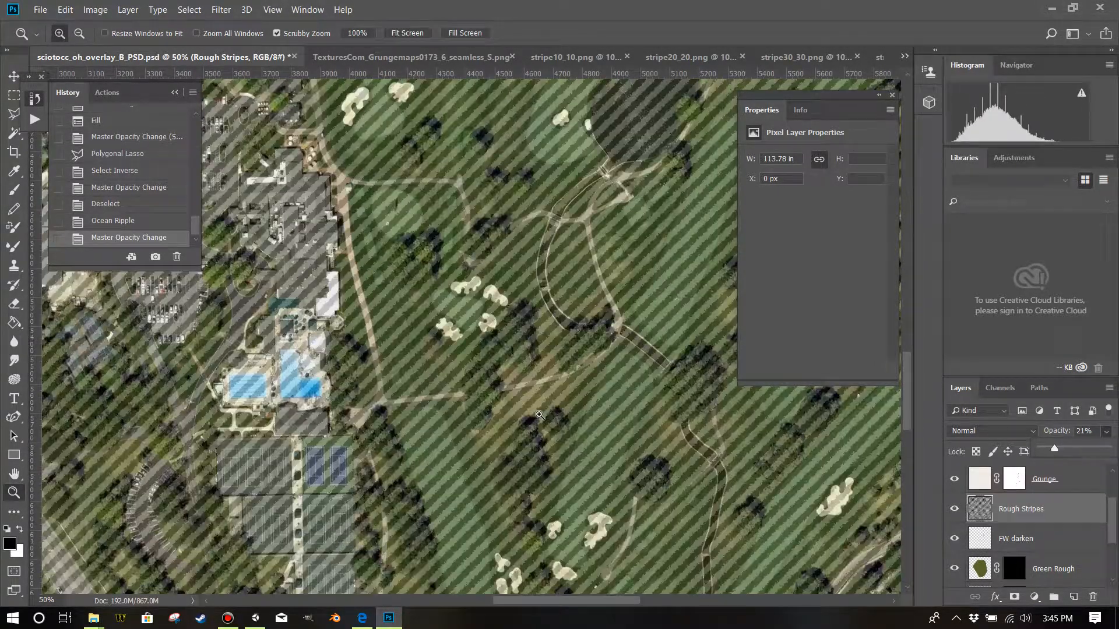
{"action": "key", "text": "ctrl+minus"}
{"action": "key", "text": "ctrl+minus"}
{"action": "key", "text": "ctrl+minus"}
{"action": "key", "text": "ctrl+minus"}
{"action": "key", "text": "ctrl+minus"}
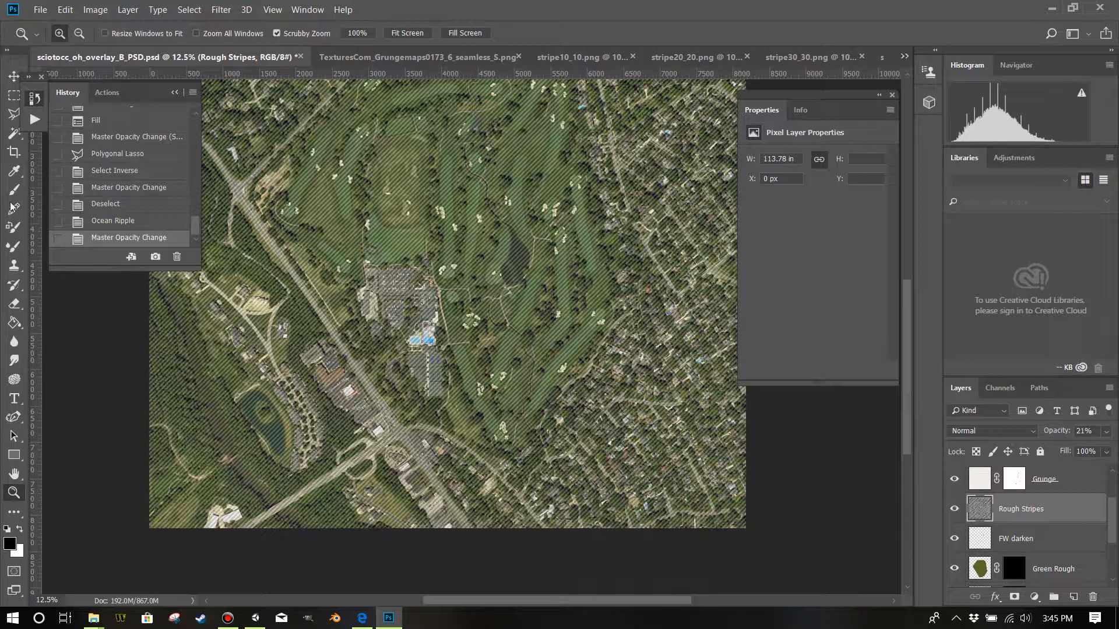
Step: Set the Rough Stripes layer's opacity to 40%
{"action": "left_click", "coordinate": [13, 95]}
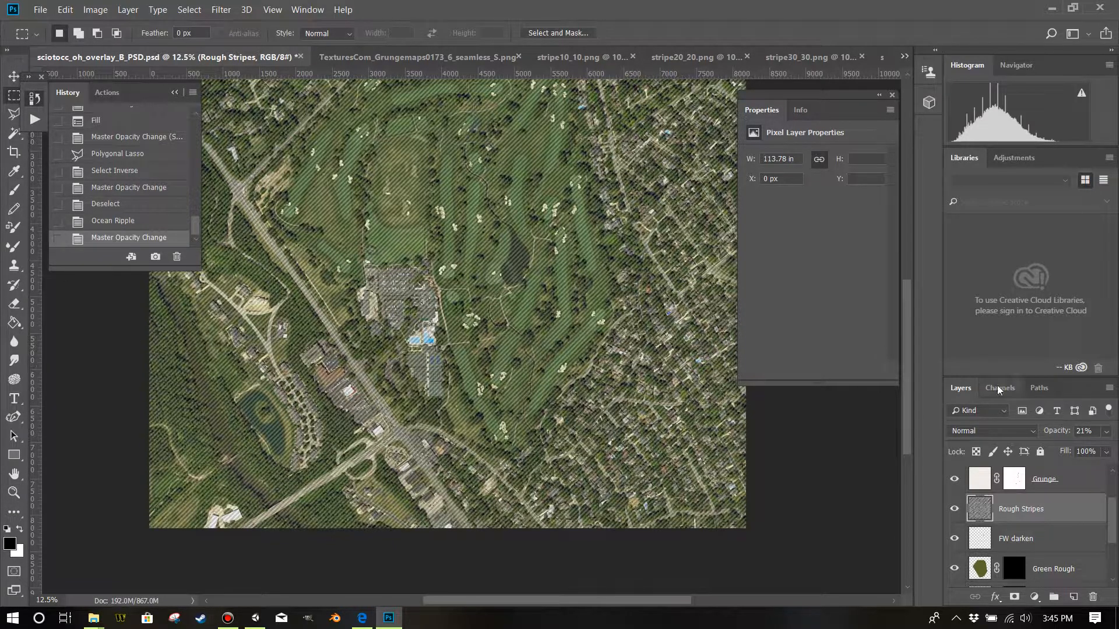
{"action": "left_click", "coordinate": [1108, 432]}
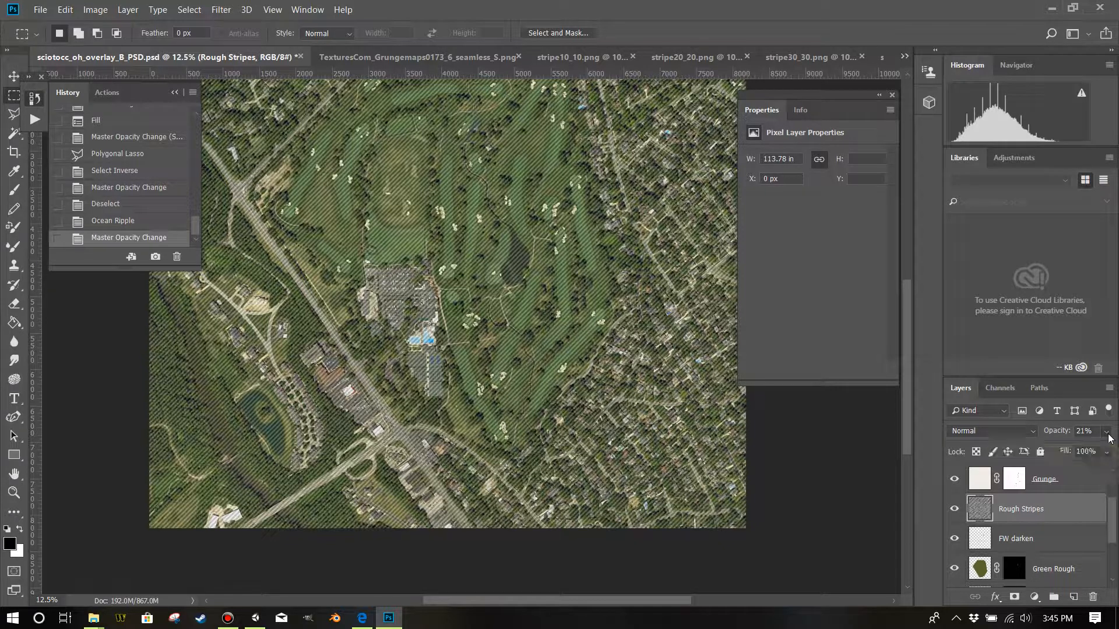
{"action": "mouse_move", "coordinate": [1083, 449]}
{"action": "left_mouse_down"}
{"action": "mouse_move", "coordinate": [1115, 450]}
{"action": "mouse_move", "coordinate": [1068, 452]}
{"action": "left_mouse_up"}
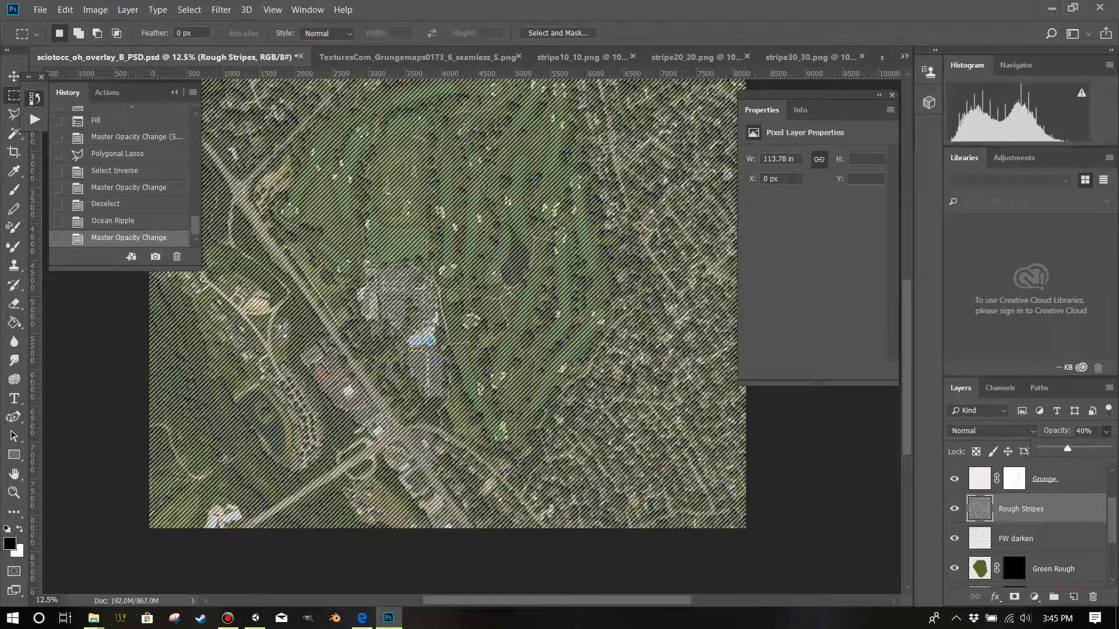
Step: Copy a rectangular area of the Rough Stripes layer about 44.6 in wide over the southern course and paste it as a new layer
{"action": "left_click_drag", "start_coordinate": [360, 269], "coordinate": [592, 490]}
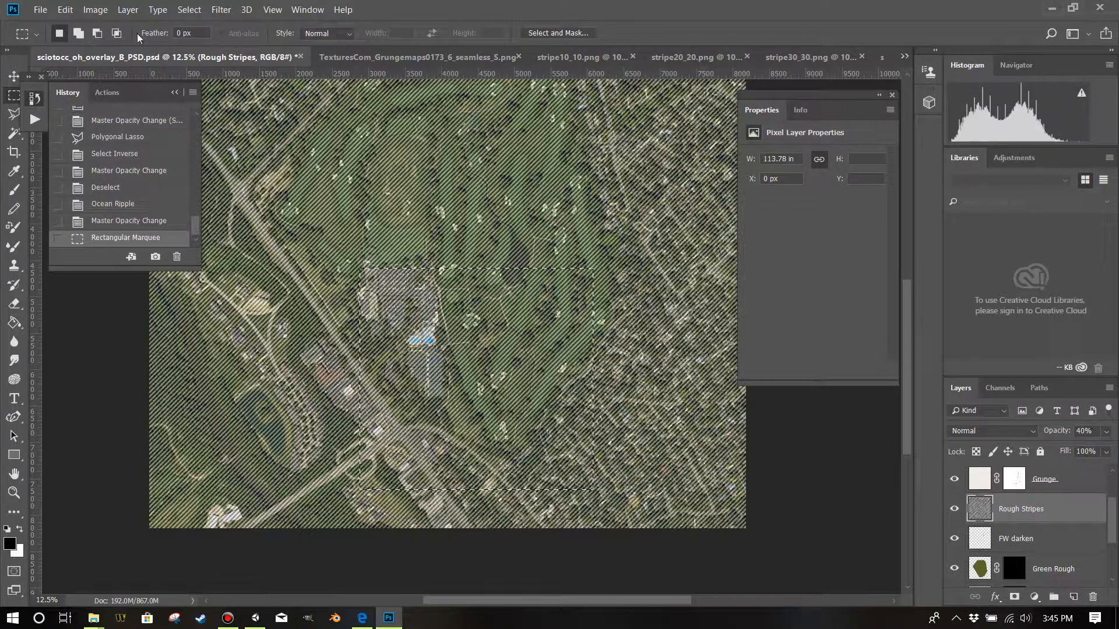
{"action": "left_click", "coordinate": [65, 10]}
{"action": "left_click", "coordinate": [82, 105]}
{"action": "left_click", "coordinate": [65, 10]}
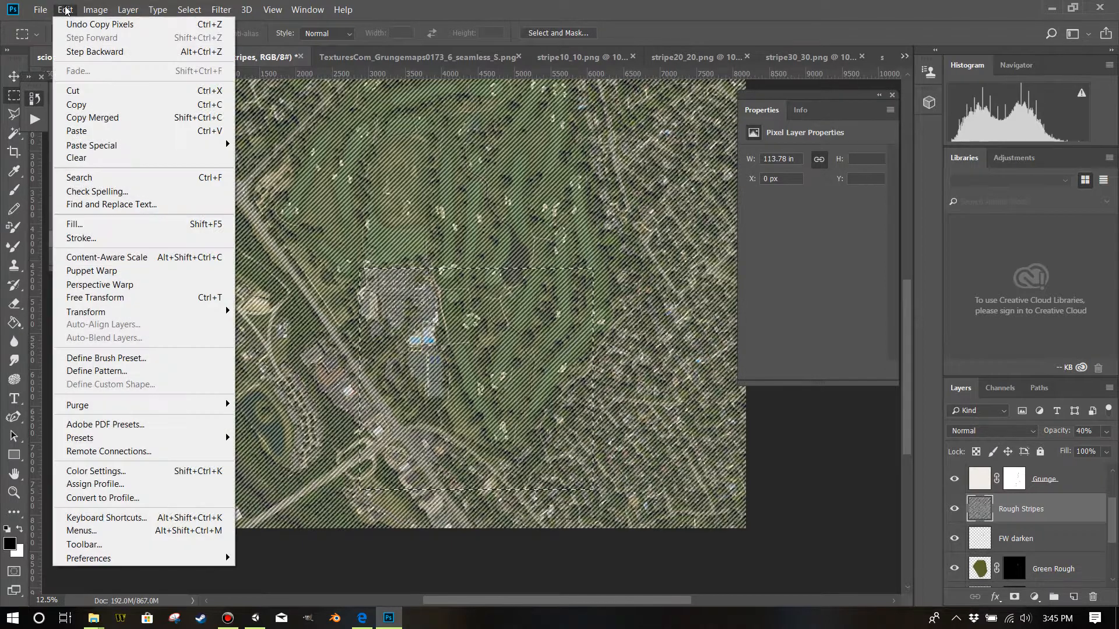
{"action": "left_click", "coordinate": [186, 130]}
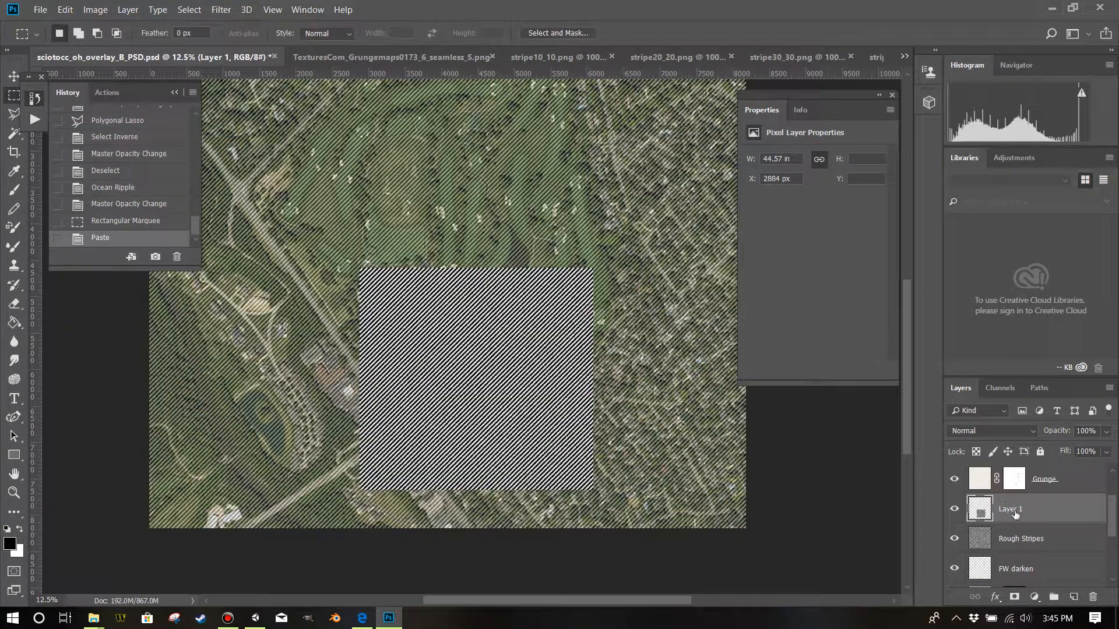
Step: Rotate the pasted stripe patch on Layer 1 so its stripes slope in the opposite diagonal direction
{"action": "key", "text": "ctrl+plus"}
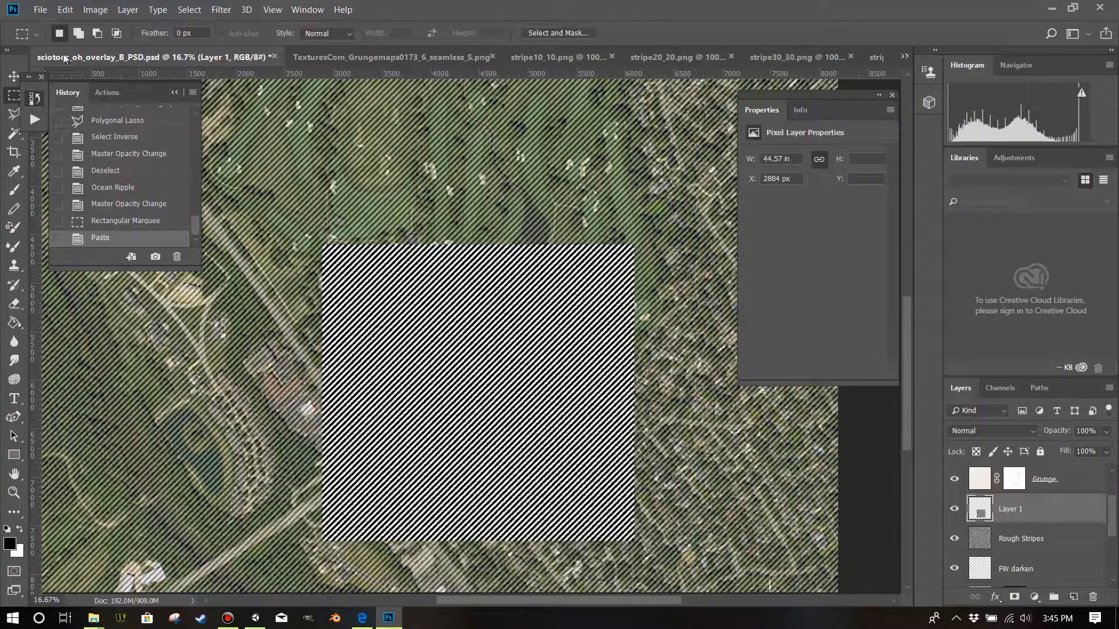
{"action": "left_click", "coordinate": [65, 9]}
{"action": "mouse_move", "coordinate": [178, 320]}
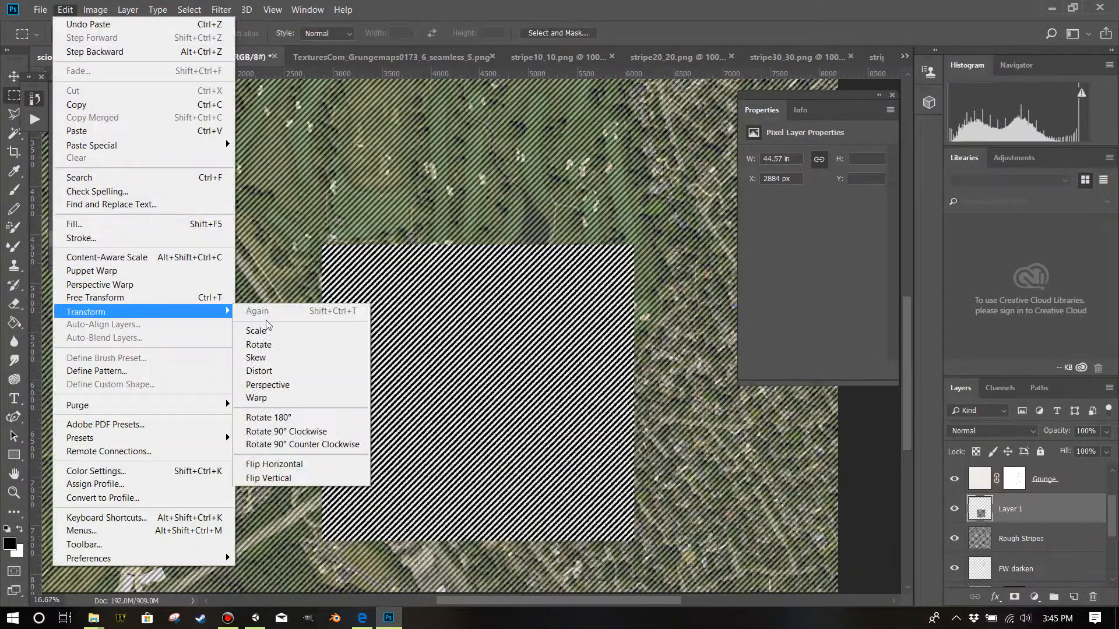
{"action": "left_click", "coordinate": [284, 351]}
{"action": "left_click_drag", "start_coordinate": [669, 331], "coordinate": [577, 580]}
{"action": "key", "text": "Return"}
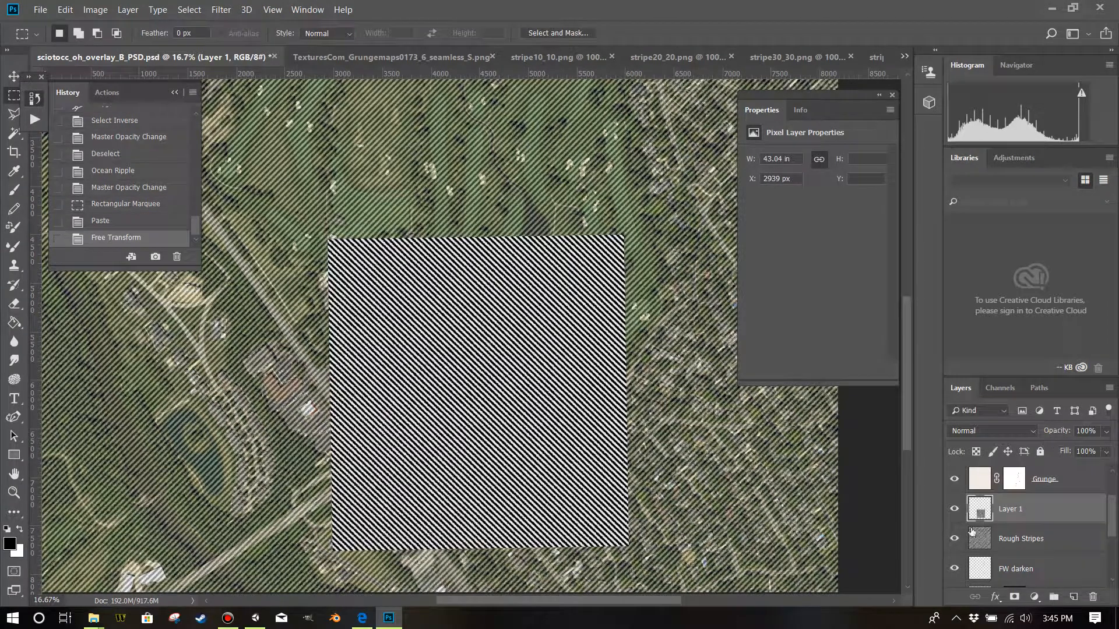
Step: Hide the Rough Stripes layer and set Layer 1's opacity to 22%
{"action": "left_click", "coordinate": [954, 541]}
{"action": "left_click_drag", "start_coordinate": [1103, 432], "coordinate": [1003, 450]}
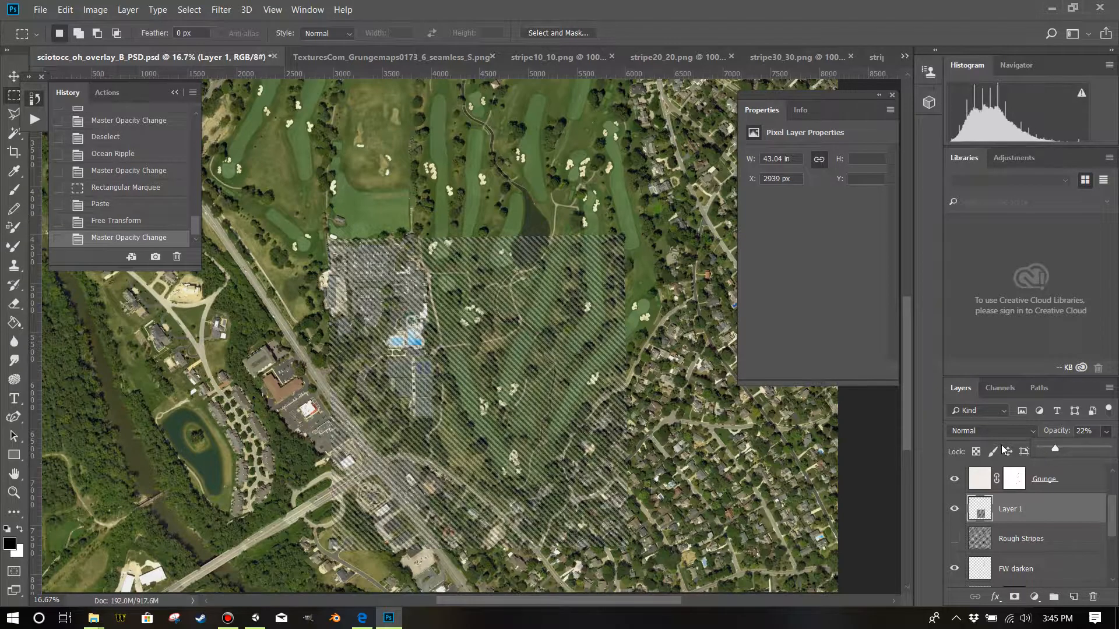
Step: Move the stripe patch on Layer 1 up over the fairways in the northeastern part of the course
{"action": "scroll", "coordinate": [766, 434], "scroll_direction": "up", "scroll_amount": 8}
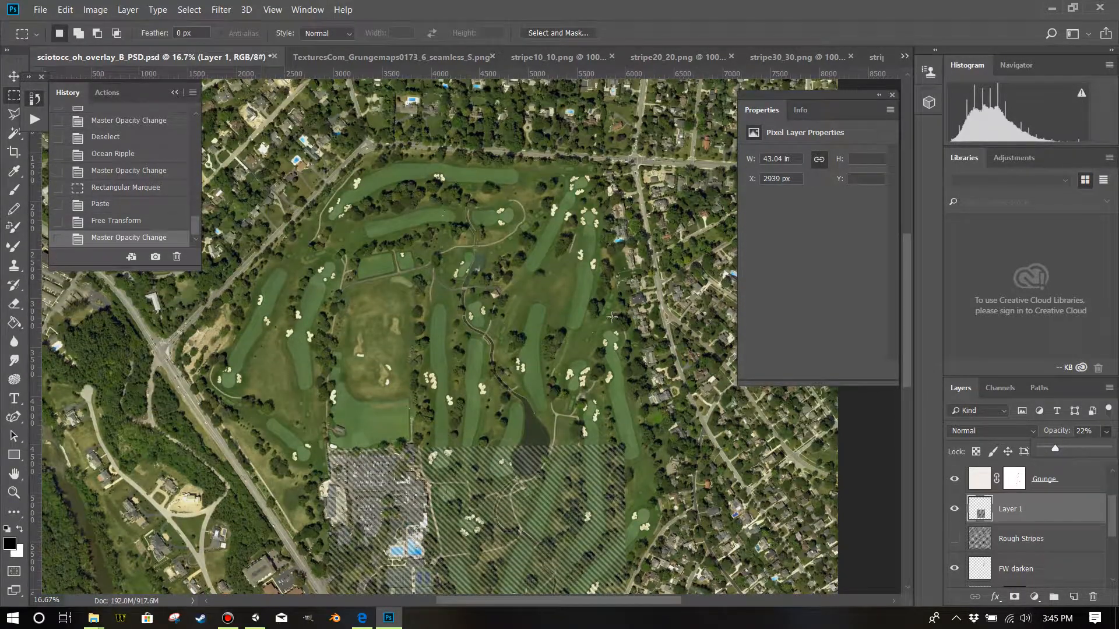
{"action": "key", "text": "v"}
{"action": "left_click_drag", "start_coordinate": [493, 538], "coordinate": [557, 251]}
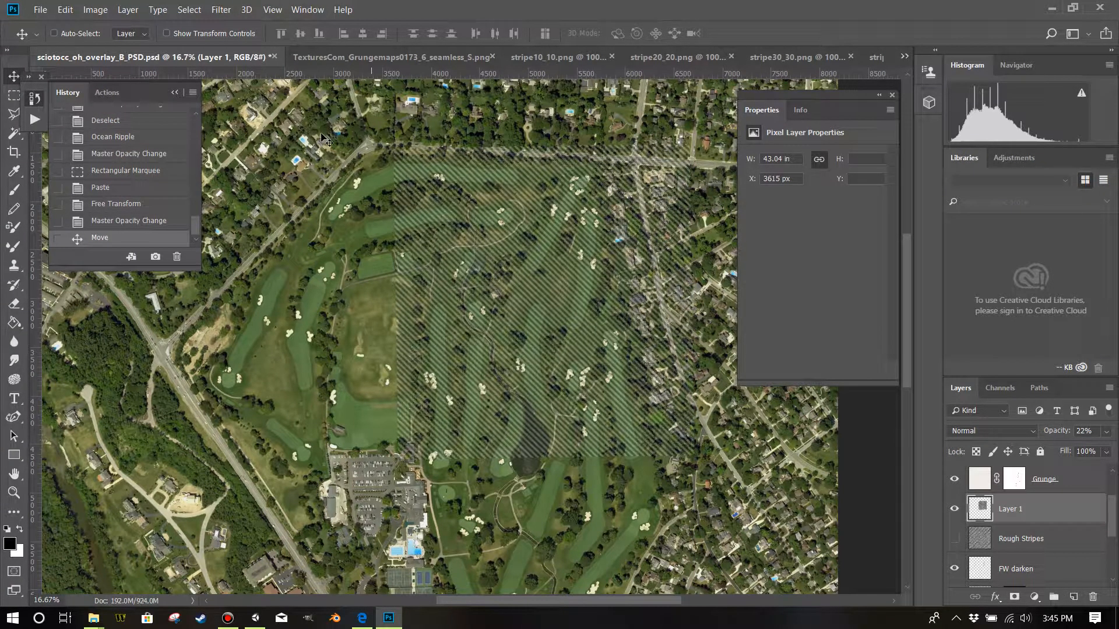
Step: Rotate the stripe patch on Layer 1 by about 61° so its stripes run steeply along the fairways
{"action": "left_click", "coordinate": [66, 9]}
{"action": "mouse_move", "coordinate": [165, 313]}
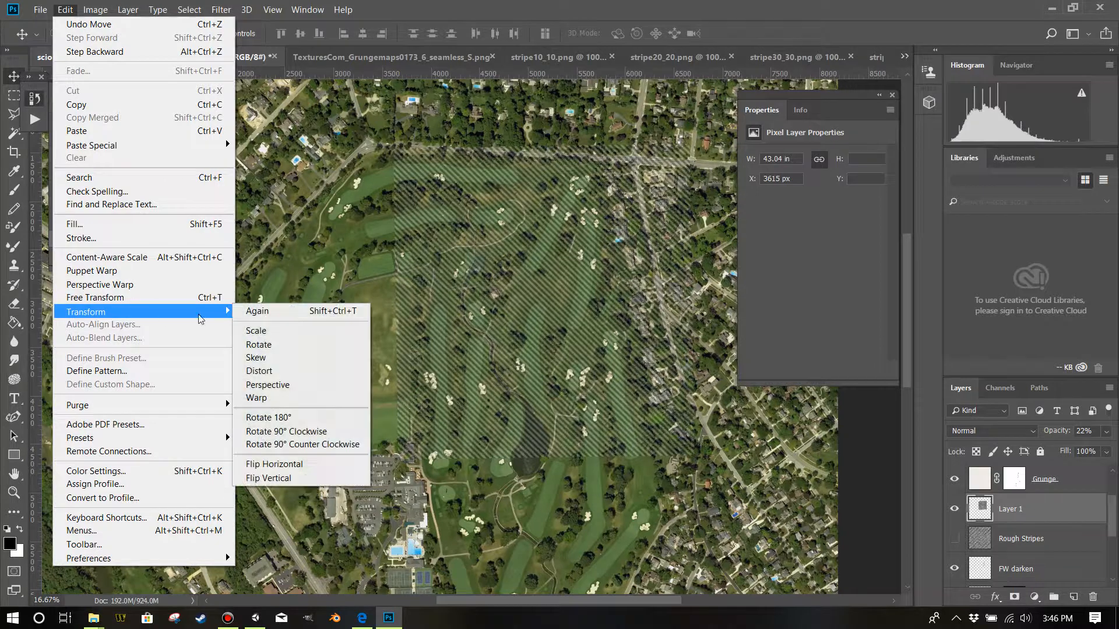
{"action": "left_click", "coordinate": [258, 345]}
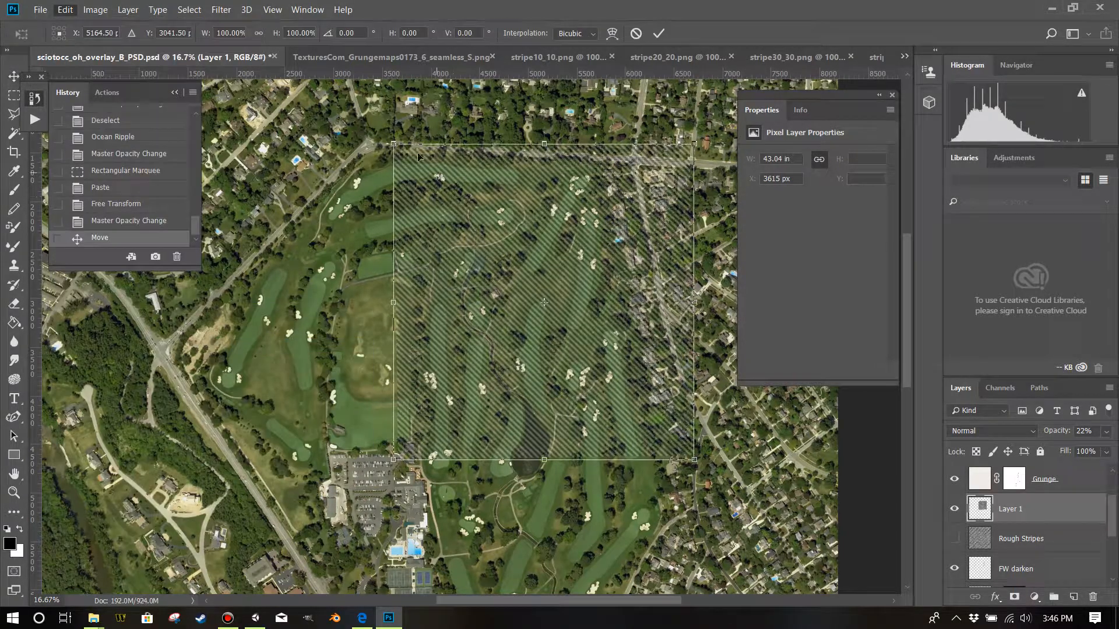
{"action": "left_click_drag", "start_coordinate": [549, 82], "coordinate": [609, 99]}
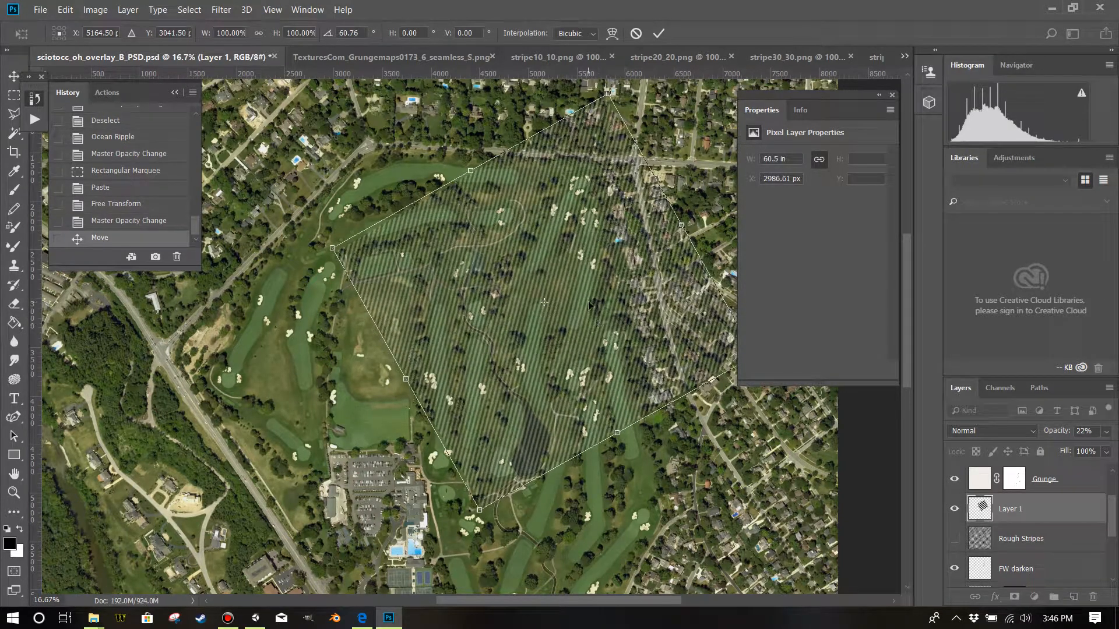
{"action": "key", "text": "Return"}
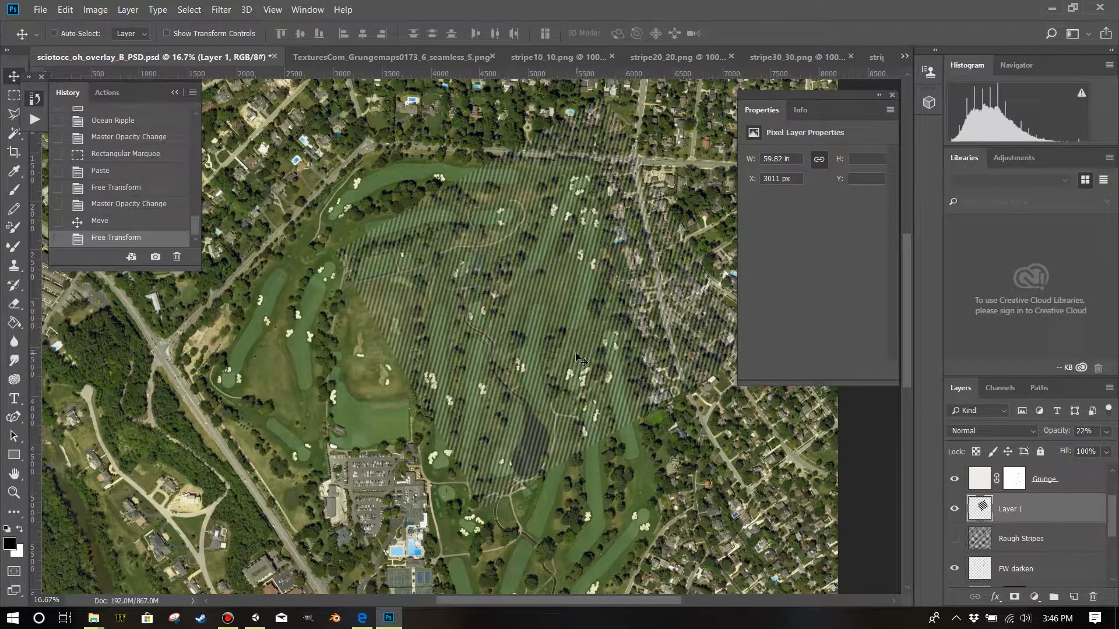
Step: Rotate the stripe patch on Layer 1 slightly counterclockwise so its stripes follow the northeastern fairways more closely
{"action": "key", "text": "ctrl+plus"}
{"action": "key", "text": "ctrl+plus"}
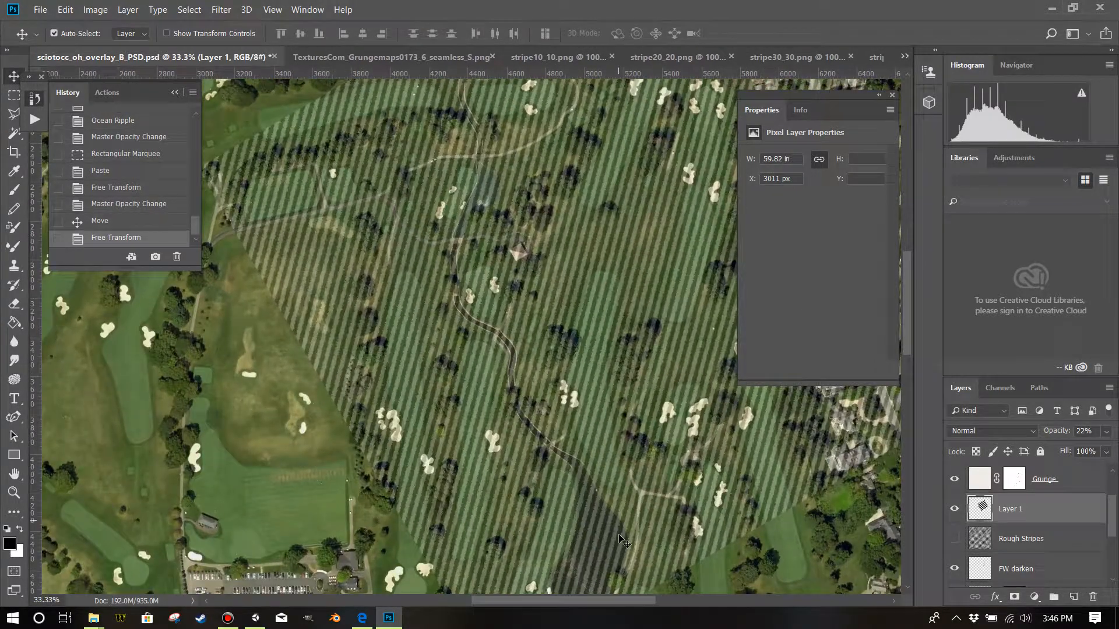
{"action": "left_click_drag", "start_coordinate": [615, 600], "coordinate": [657, 603]}
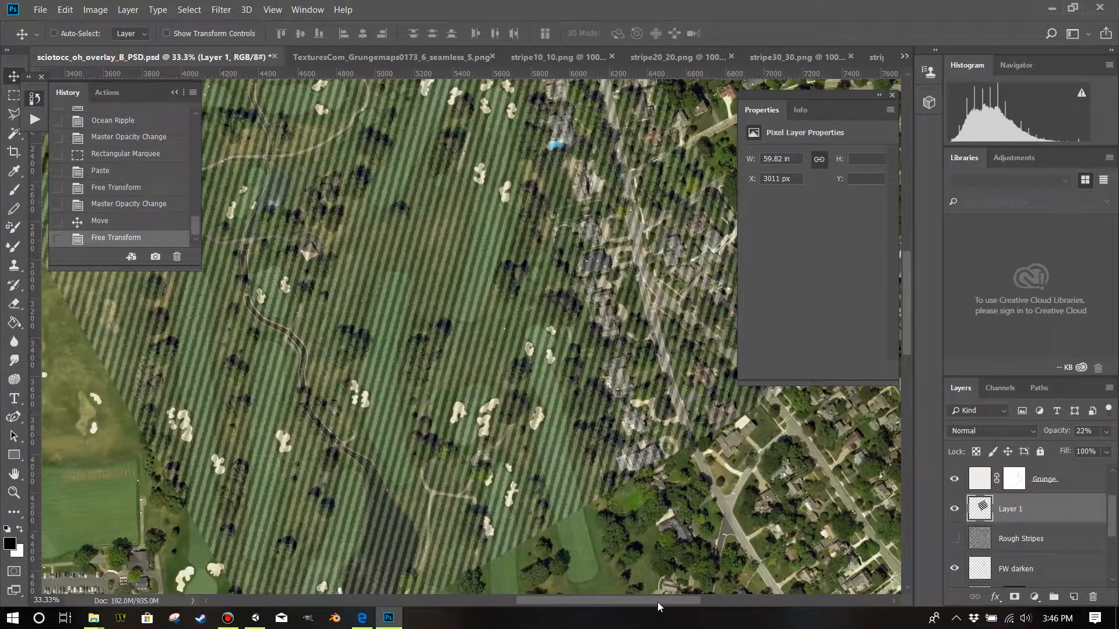
{"action": "scroll", "coordinate": [619, 465], "scroll_direction": "up", "scroll_amount": 3}
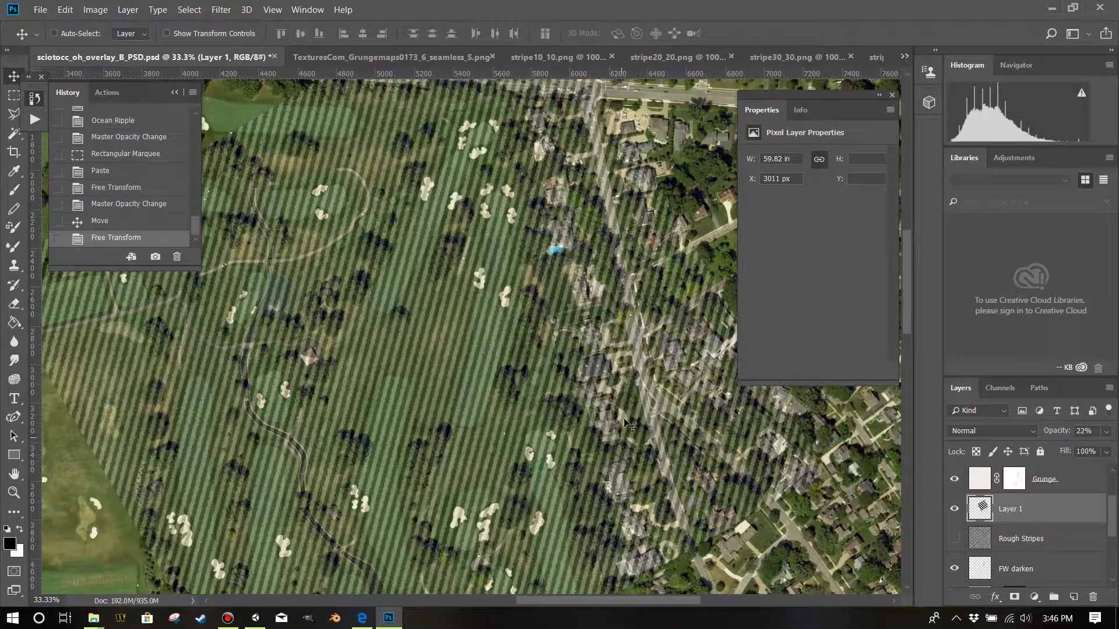
{"action": "left_click", "coordinate": [65, 10]}
{"action": "mouse_move", "coordinate": [139, 312]}
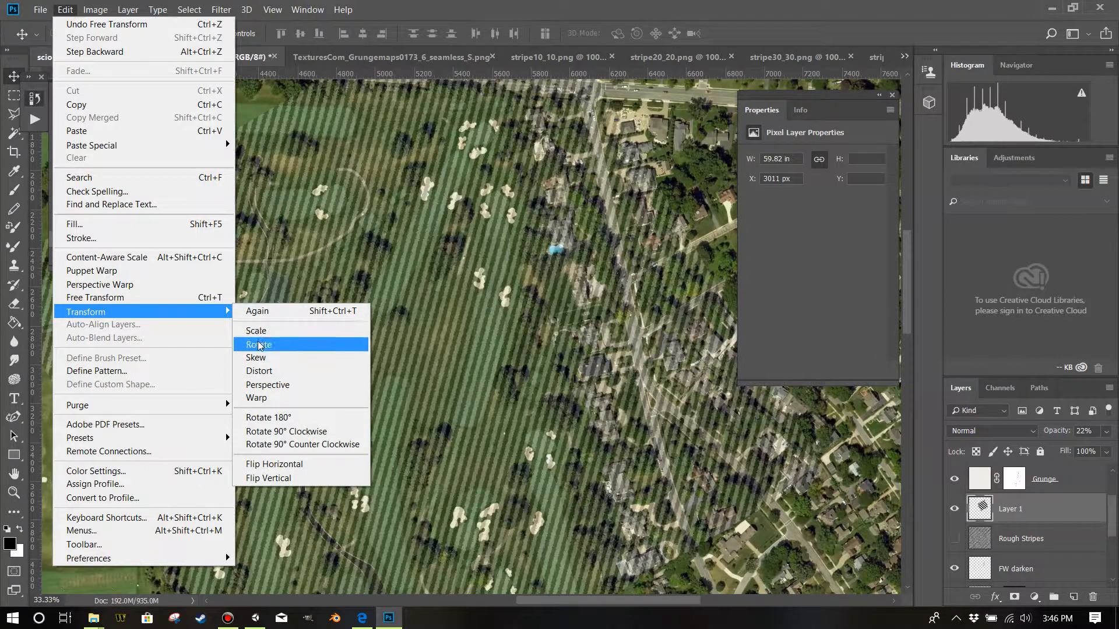
{"action": "left_click", "coordinate": [258, 345]}
{"action": "left_click_drag", "start_coordinate": [843, 499], "coordinate": [850, 472]}
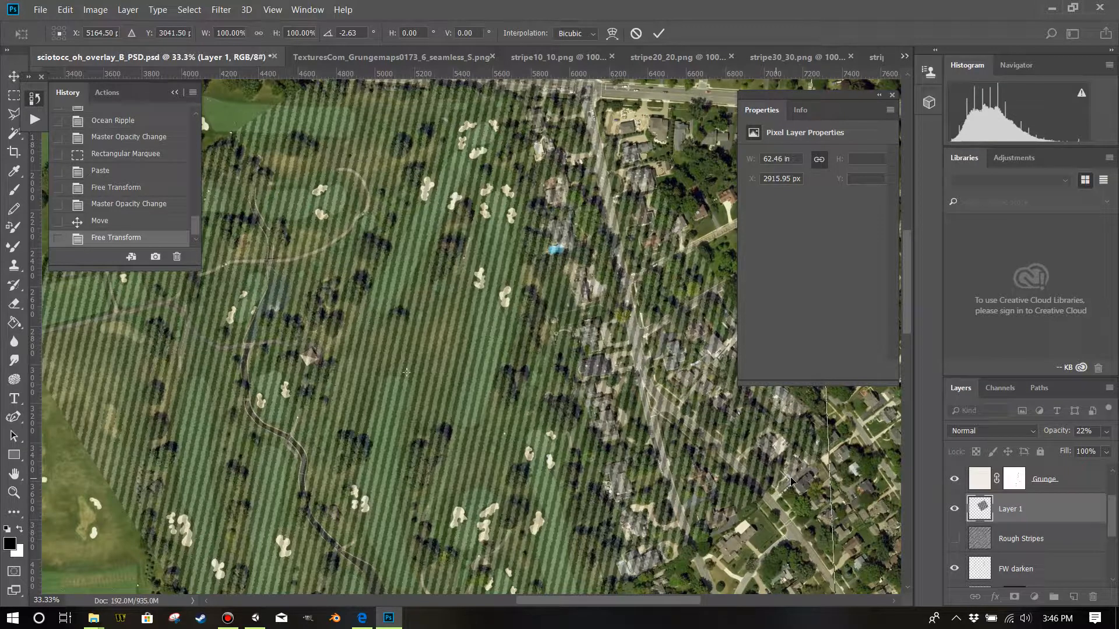
{"action": "key", "text": "Return"}
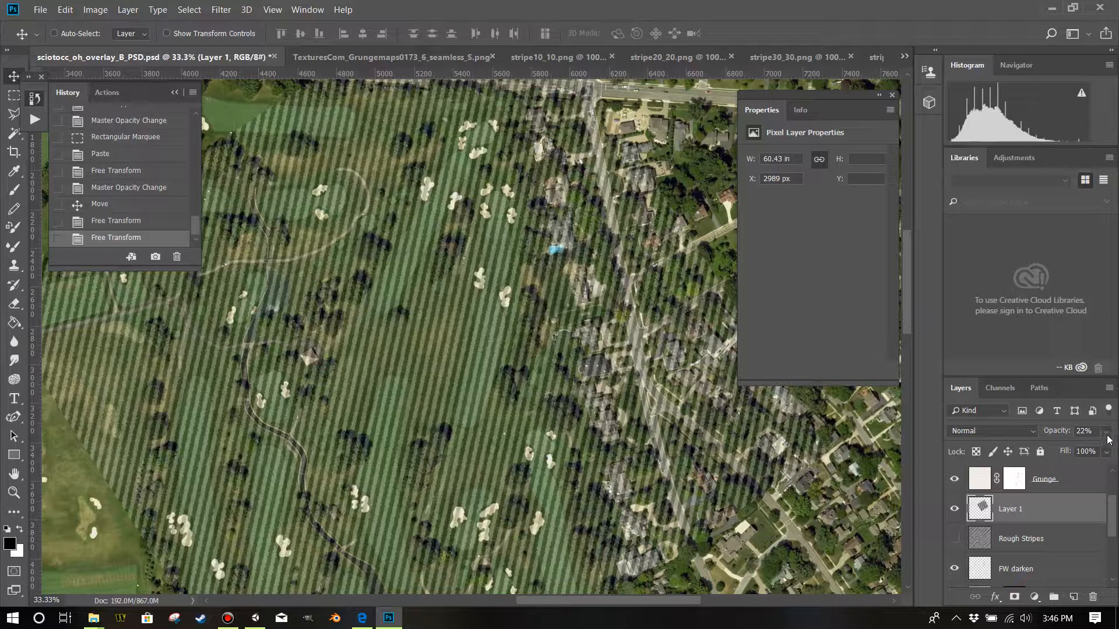
Step: Lower Layer 1's opacity to 10% and outline the long fairway beside the eastern houses, including its bunkers, with the Lasso tool
{"action": "left_click_drag", "start_coordinate": [1048, 446], "coordinate": [1047, 446]}
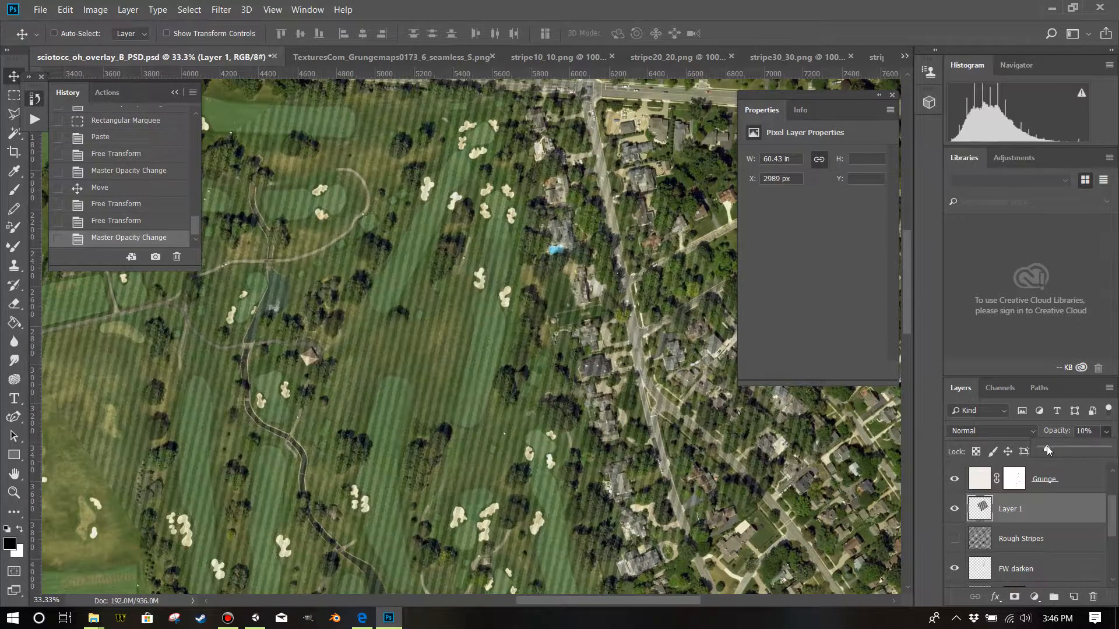
{"action": "right_click", "coordinate": [14, 113]}
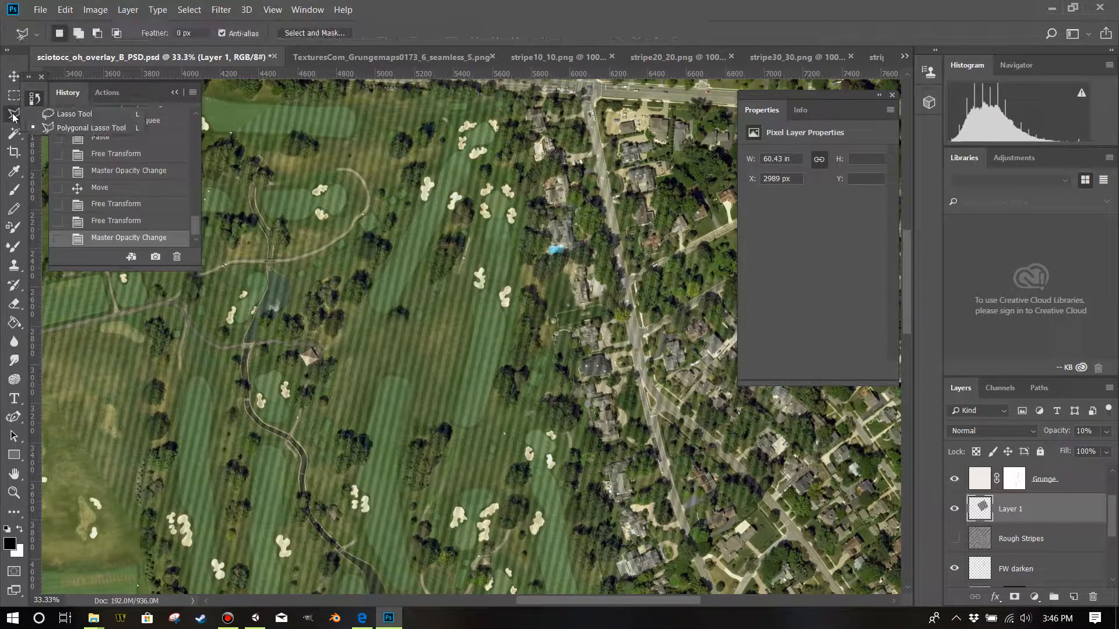
{"action": "left_click", "coordinate": [67, 110]}
{"action": "mouse_move", "coordinate": [495, 179]}
{"action": "left_mouse_down"}
{"action": "mouse_move", "coordinate": [466, 218]}
{"action": "mouse_move", "coordinate": [429, 392]}
{"action": "mouse_move", "coordinate": [420, 560]}
{"action": "mouse_move", "coordinate": [508, 410]}
{"action": "mouse_move", "coordinate": [535, 336]}
{"action": "mouse_move", "coordinate": [536, 236]}
{"action": "mouse_move", "coordinate": [516, 181]}
{"action": "mouse_move", "coordinate": [493, 180]}
{"action": "left_mouse_up"}
{"action": "key", "text": "shift"}
{"action": "mouse_move", "coordinate": [527, 320]}
{"action": "left_mouse_down"}
{"action": "mouse_move", "coordinate": [558, 367]}
{"action": "mouse_move", "coordinate": [507, 469]}
{"action": "mouse_move", "coordinate": [504, 552]}
{"action": "mouse_move", "coordinate": [443, 565]}
{"action": "mouse_move", "coordinate": [450, 531]}
{"action": "left_mouse_up"}
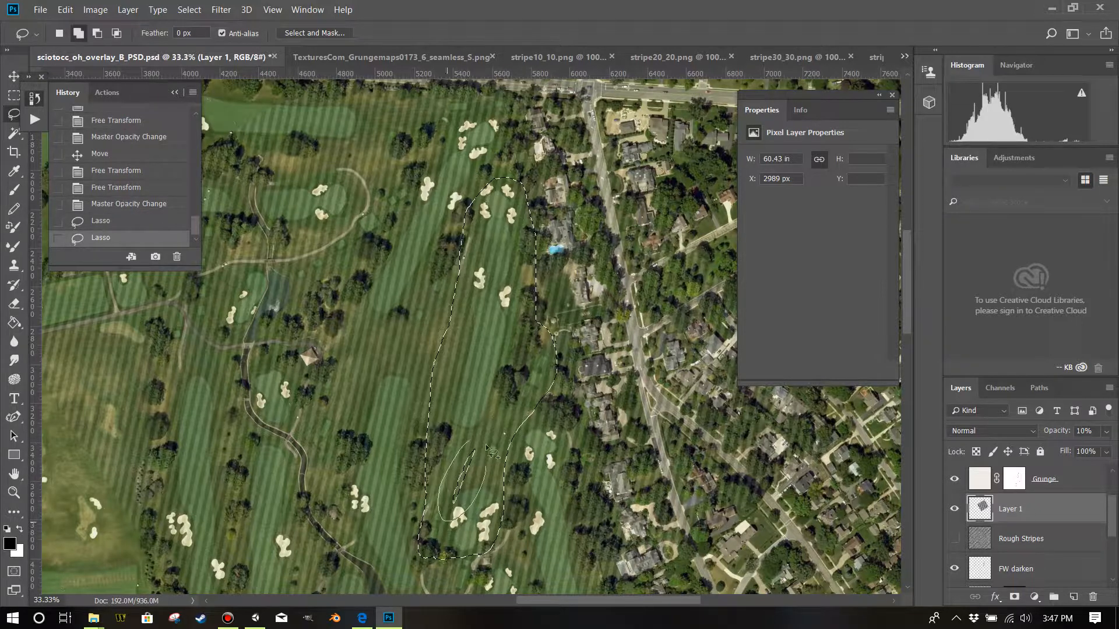
Step: Invert the selection and clear all Layer 1 stripes outside the outlined fairway
{"action": "left_click", "coordinate": [189, 10]}
{"action": "left_click", "coordinate": [219, 65]}
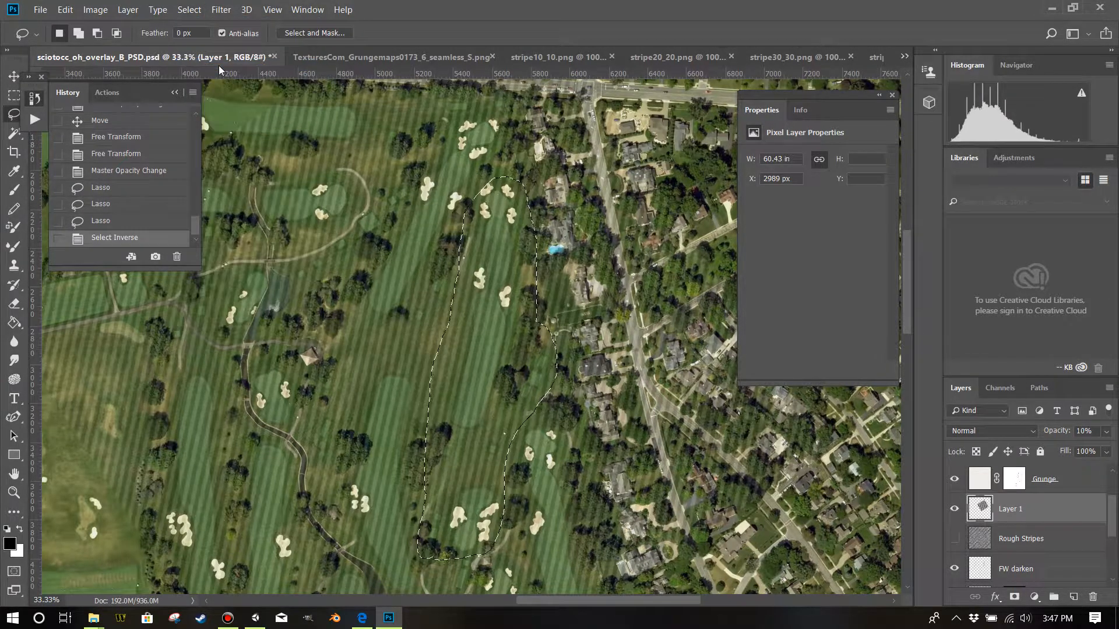
{"action": "key", "text": "Delete"}
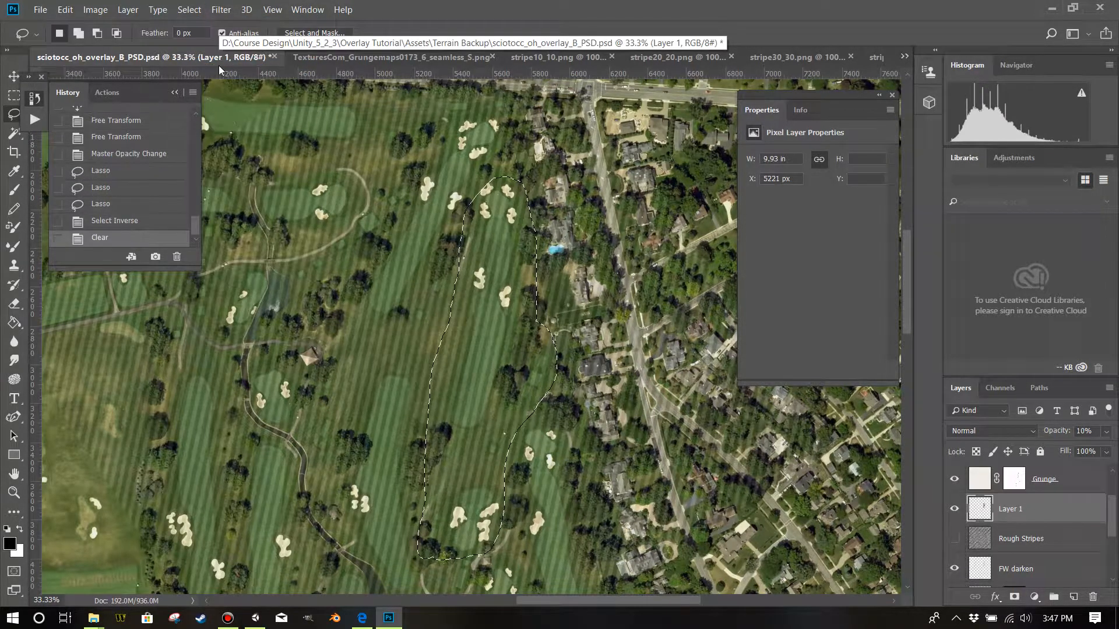
Step: Set Layer 1's opacity to 100% and deselect the trimmed stripe area
{"action": "left_click", "coordinate": [1106, 430]}
{"action": "left_click_drag", "start_coordinate": [1045, 449], "coordinate": [1109, 449]}
{"action": "left_click", "coordinate": [596, 290]}
{"action": "scroll", "coordinate": [563, 458], "scroll_direction": "down", "scroll_amount": 1}
{"action": "scroll", "coordinate": [565, 452], "scroll_direction": "down", "scroll_amount": 4}
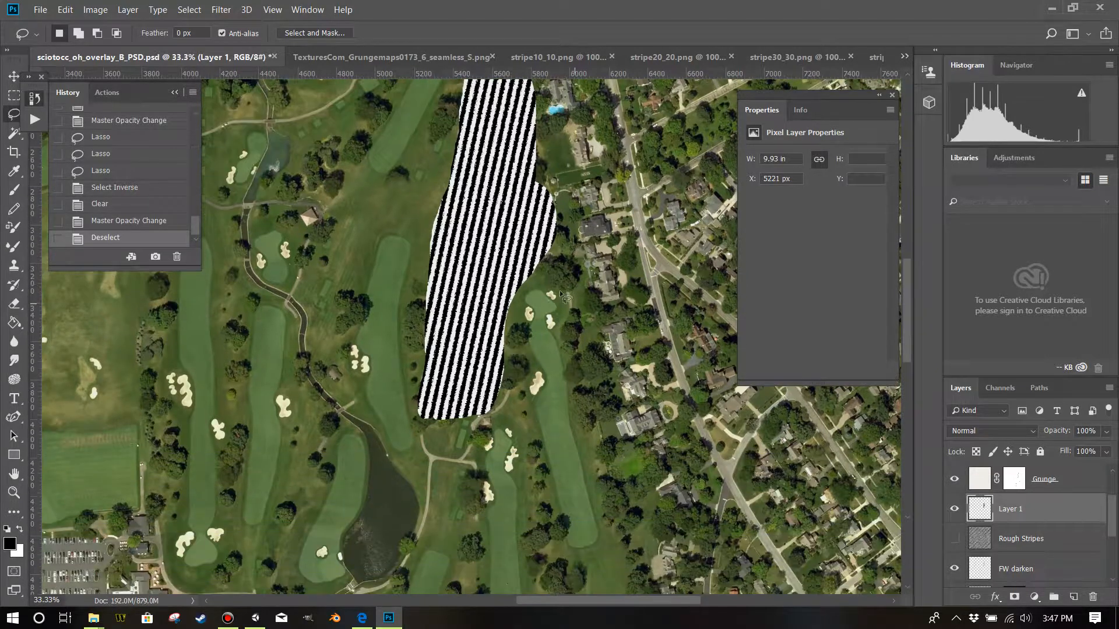
{"action": "scroll", "coordinate": [540, 387], "scroll_direction": "up", "scroll_amount": 2}
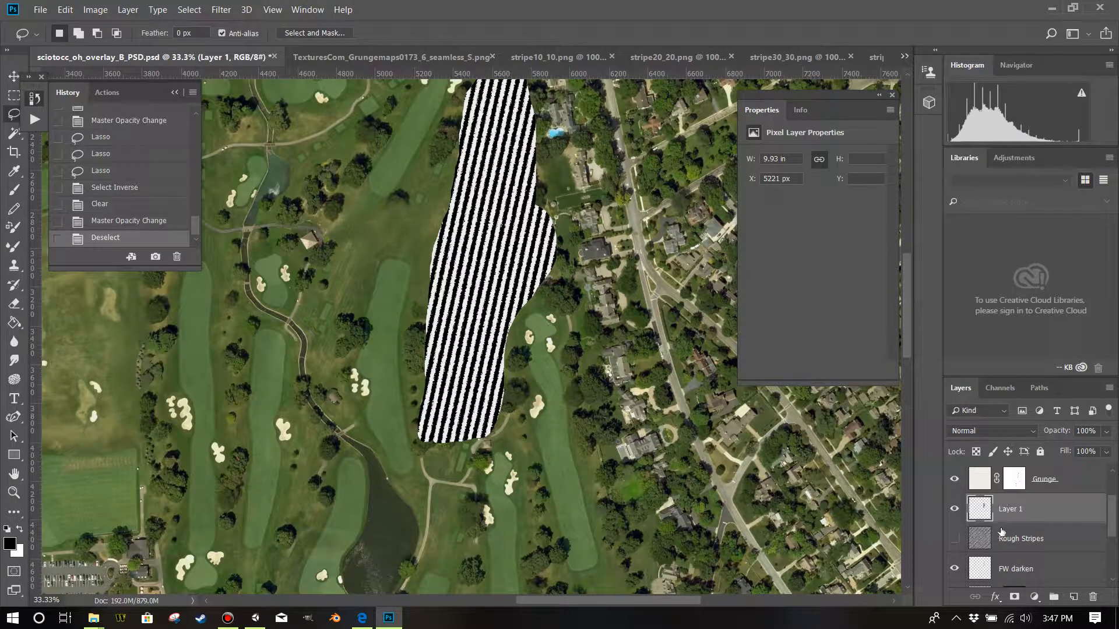
Step: Show the Rough Stripes layer to compare it with the trimmed patch, hide it again and reselect Layer 1
{"action": "left_click", "coordinate": [978, 540]}
{"action": "left_click", "coordinate": [954, 539]}
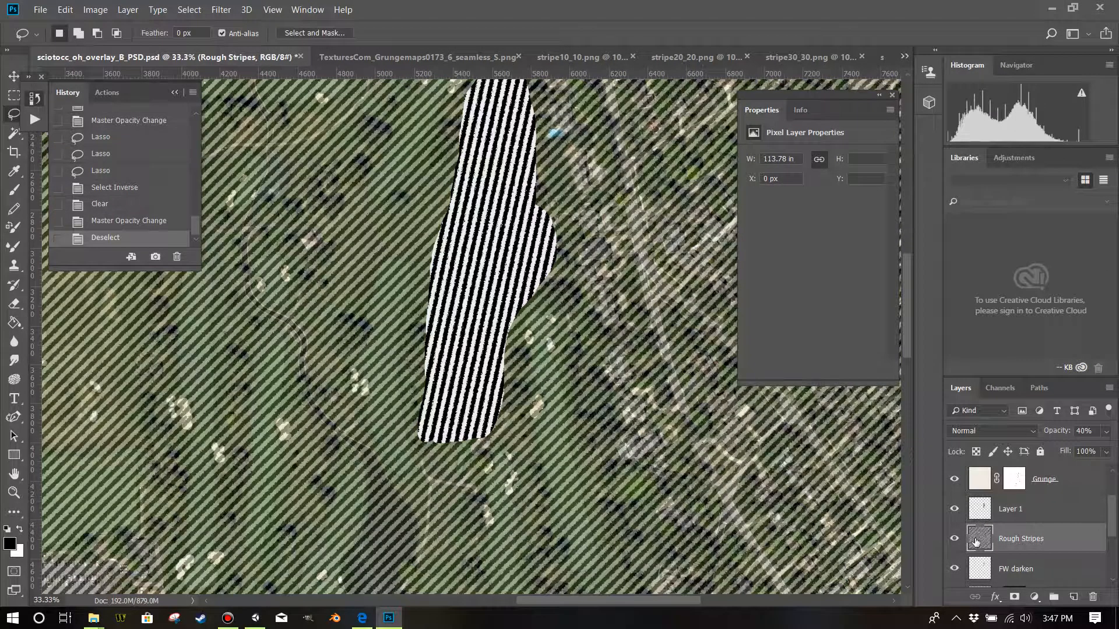
{"action": "scroll", "coordinate": [578, 459], "scroll_direction": "down", "scroll_amount": 2}
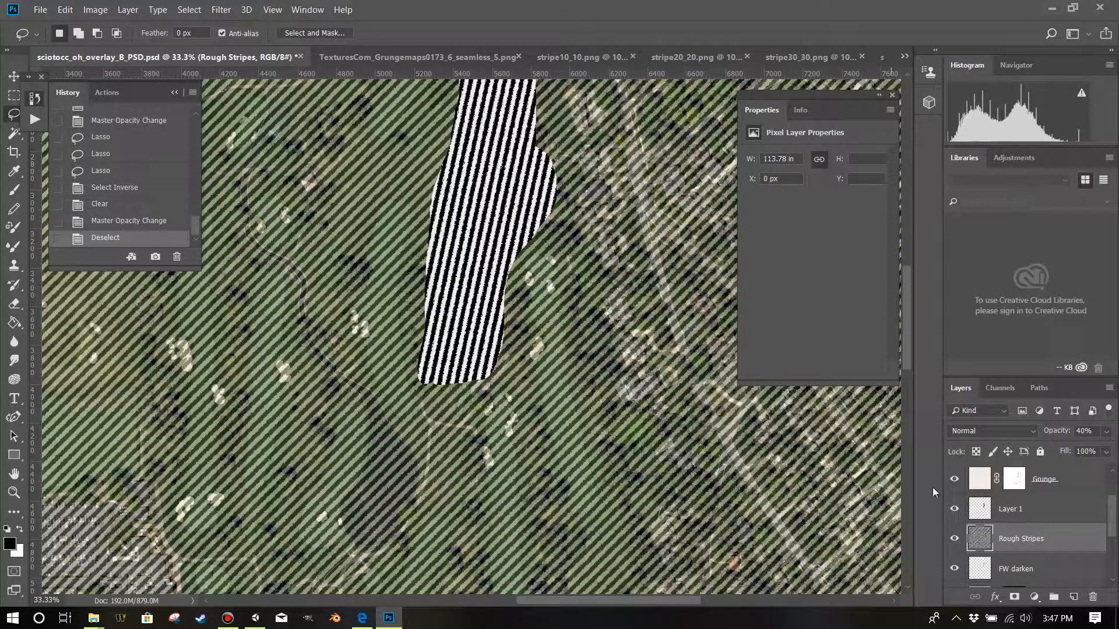
{"action": "left_click", "coordinate": [1012, 511]}
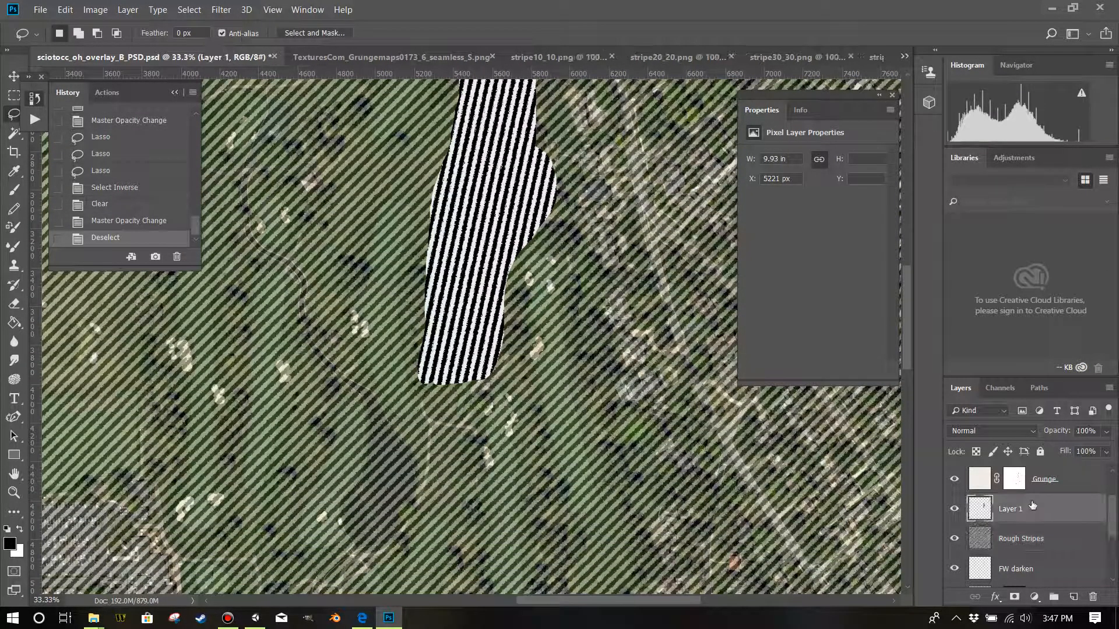
{"action": "left_click", "coordinate": [954, 538]}
Step: Paste another copy of the stripe patch above Layer 1 and set its opacity to 20%
{"action": "left_click", "coordinate": [65, 10]}
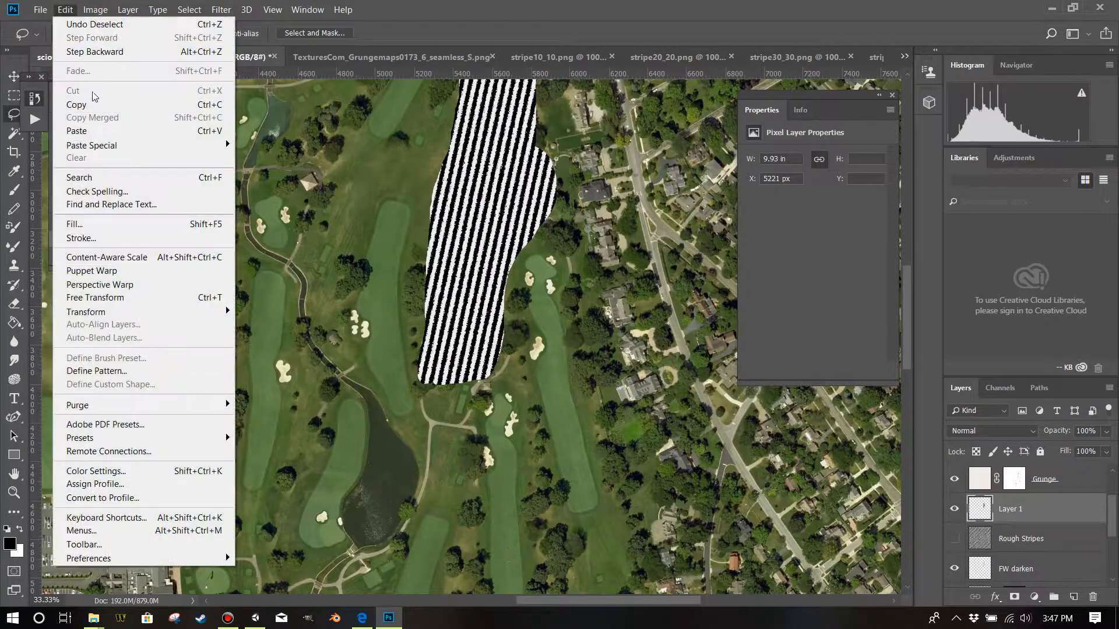
{"action": "left_click", "coordinate": [87, 127]}
{"action": "scroll", "coordinate": [474, 334], "scroll_direction": "up", "scroll_amount": 3}
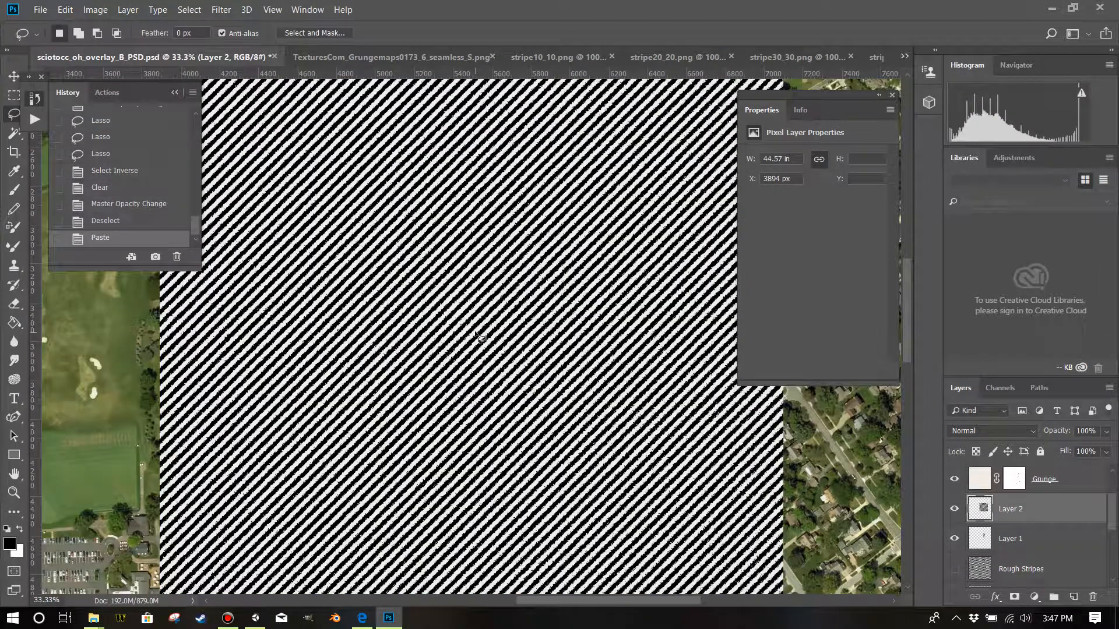
{"action": "scroll", "coordinate": [475, 334], "scroll_direction": "down", "scroll_amount": 2}
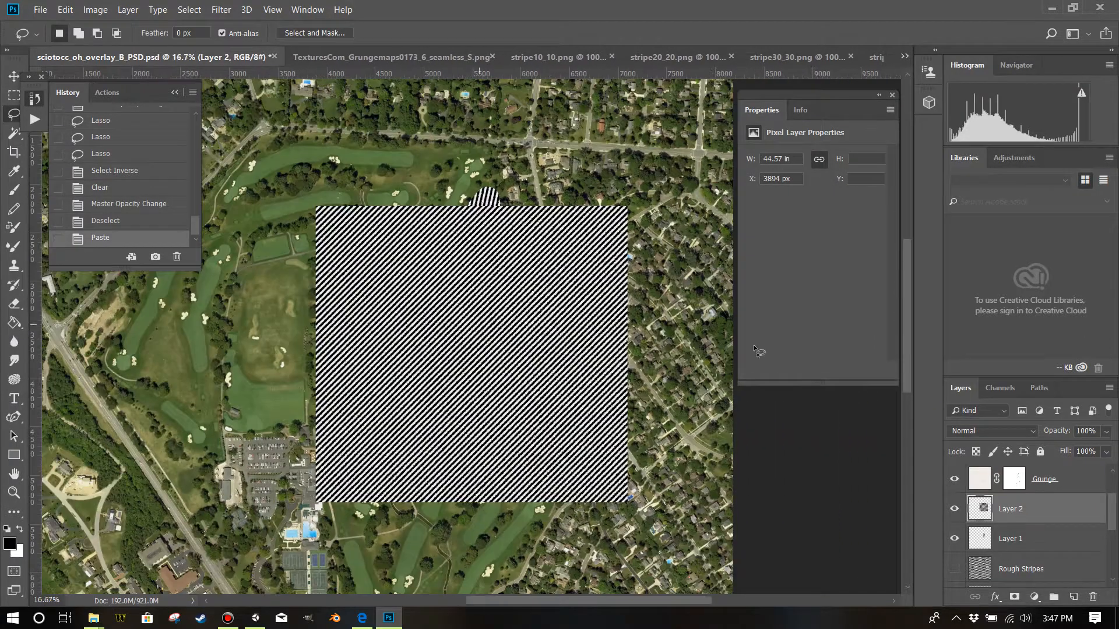
{"action": "left_click", "coordinate": [1106, 431]}
{"action": "mouse_move", "coordinate": [1072, 448]}
{"action": "left_mouse_down"}
{"action": "mouse_move", "coordinate": [1021, 447]}
{"action": "mouse_move", "coordinate": [1054, 449]}
{"action": "left_mouse_up"}
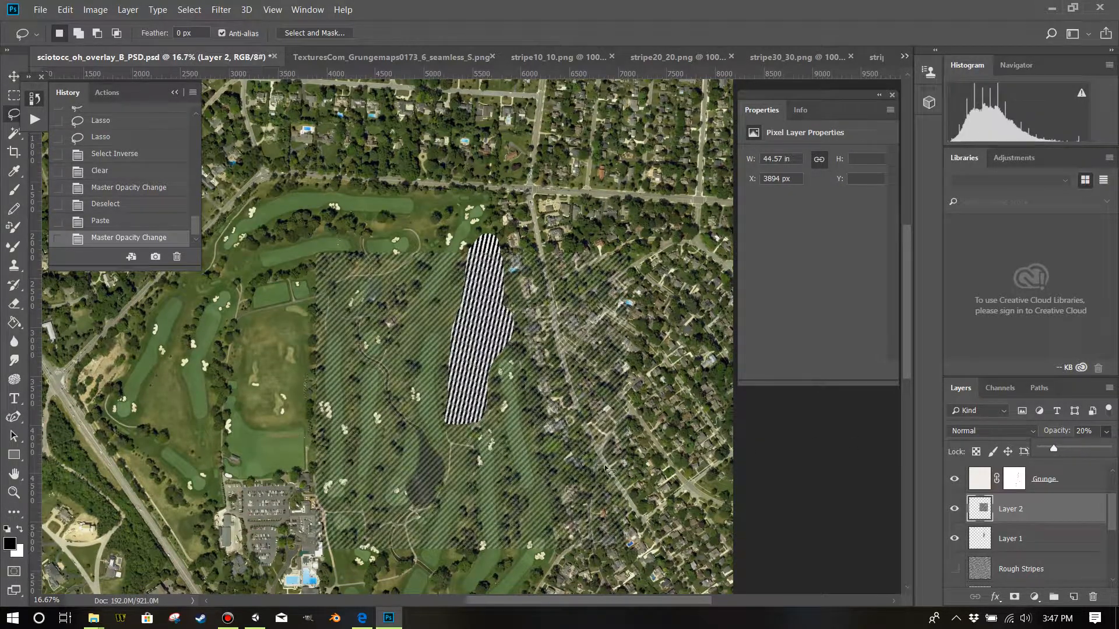
Step: Rotate the stripe patch on Layer 2 by about -57.2° and shift it southeast over the easternmost fairway
{"action": "key", "text": "ctrl+plus"}
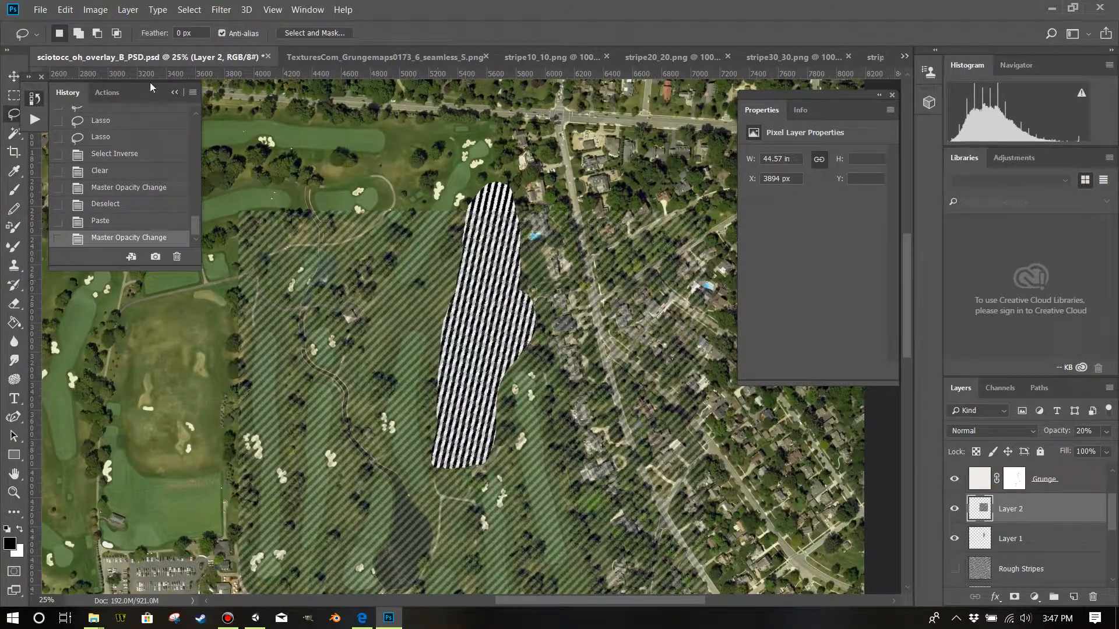
{"action": "left_click", "coordinate": [63, 10]}
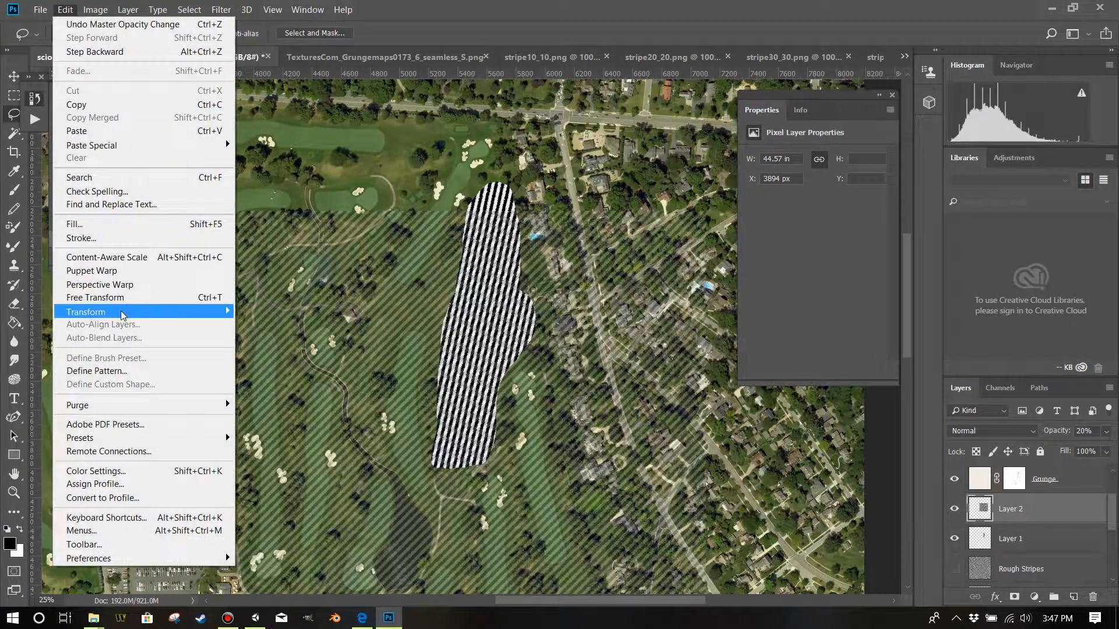
{"action": "mouse_move", "coordinate": [192, 314]}
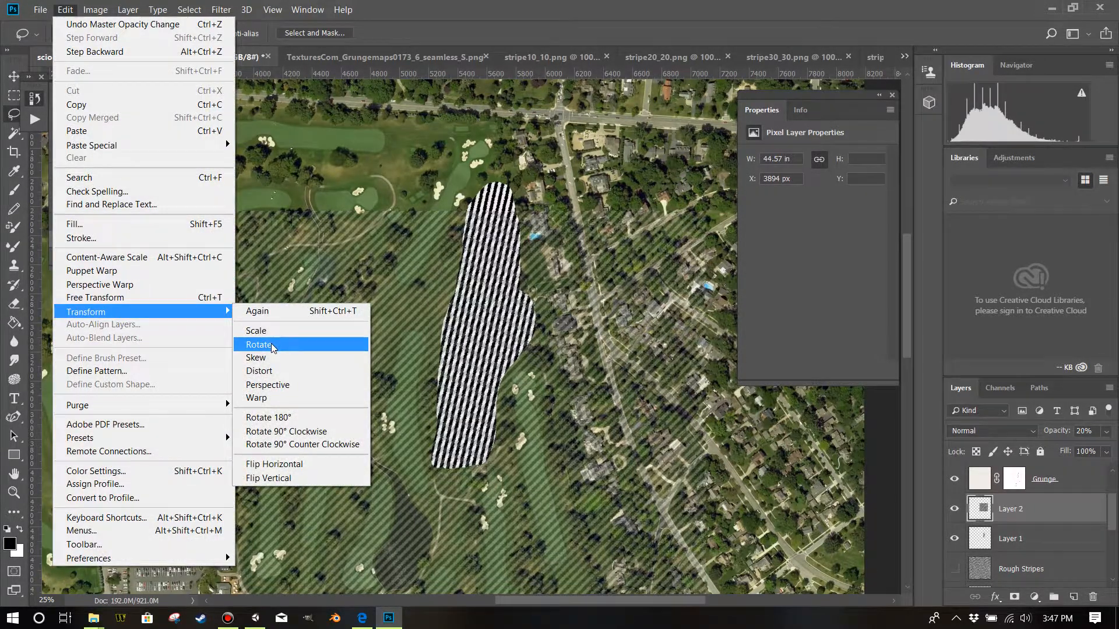
{"action": "left_click", "coordinate": [271, 345]}
{"action": "left_click_drag", "start_coordinate": [231, 197], "coordinate": [156, 389]}
{"action": "left_click_drag", "start_coordinate": [156, 390], "coordinate": [157, 506]}
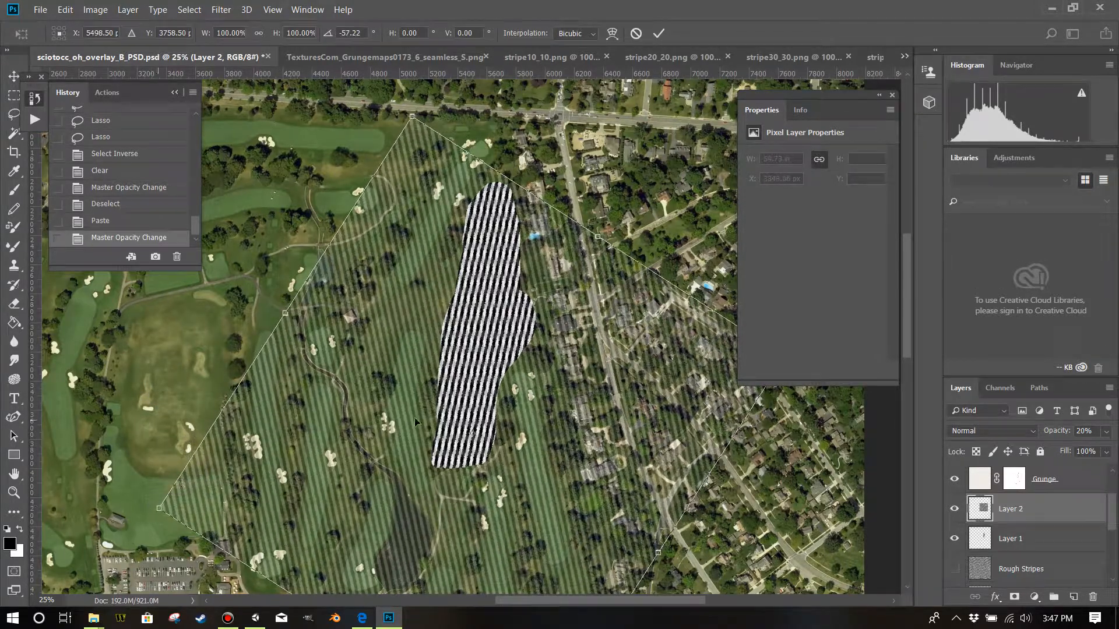
{"action": "scroll", "coordinate": [507, 420], "scroll_direction": "down", "scroll_amount": 5}
{"action": "left_click_drag", "start_coordinate": [574, 389], "coordinate": [607, 404]}
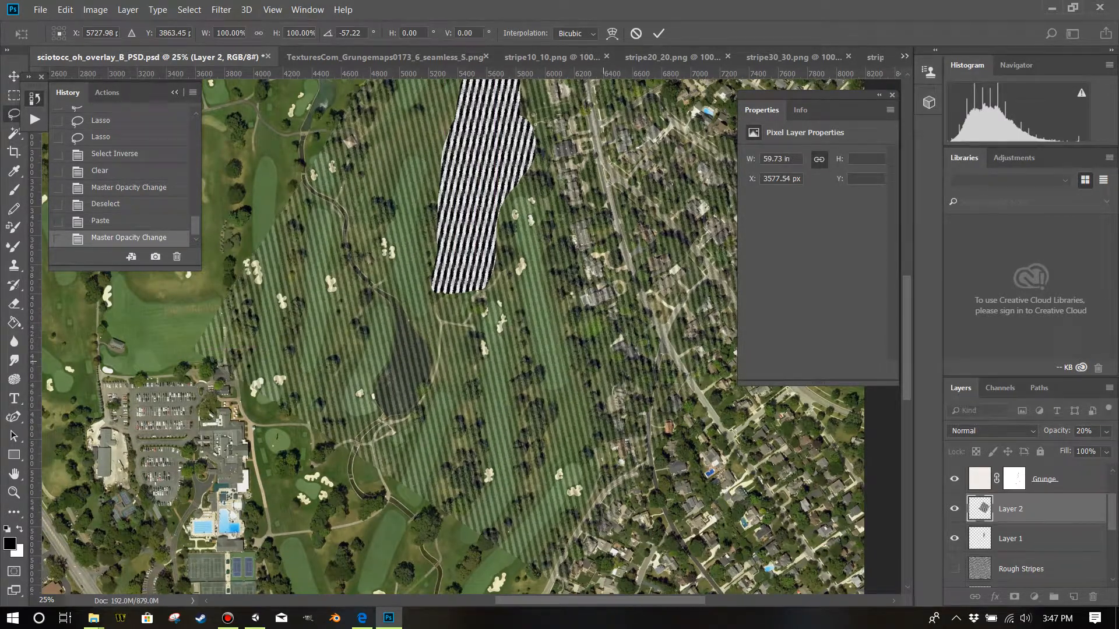
{"action": "key", "text": "Return"}
Step: Lasso the easternmost fairway below the first trimmed patch, invert the selection and clear the surrounding stripes on Layer 2
{"action": "mouse_move", "coordinate": [532, 187]}
{"action": "left_mouse_down"}
{"action": "mouse_move", "coordinate": [498, 226]}
{"action": "mouse_move", "coordinate": [497, 264]}
{"action": "mouse_move", "coordinate": [532, 422]}
{"action": "mouse_move", "coordinate": [547, 447]}
{"action": "mouse_move", "coordinate": [574, 449]}
{"action": "mouse_move", "coordinate": [613, 480]}
{"action": "mouse_move", "coordinate": [634, 455]}
{"action": "mouse_move", "coordinate": [625, 408]}
{"action": "mouse_move", "coordinate": [586, 352]}
{"action": "mouse_move", "coordinate": [585, 248]}
{"action": "mouse_move", "coordinate": [566, 188]}
{"action": "mouse_move", "coordinate": [515, 185]}
{"action": "left_mouse_up"}
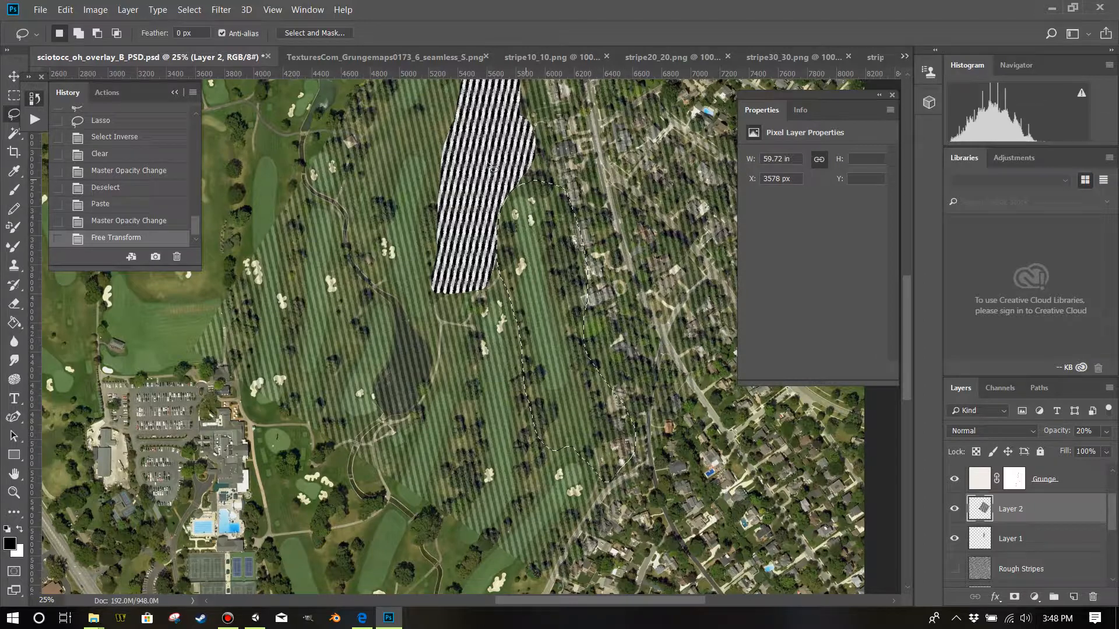
{"action": "left_click", "coordinate": [201, 11]}
{"action": "mouse_move", "coordinate": [275, 206]}
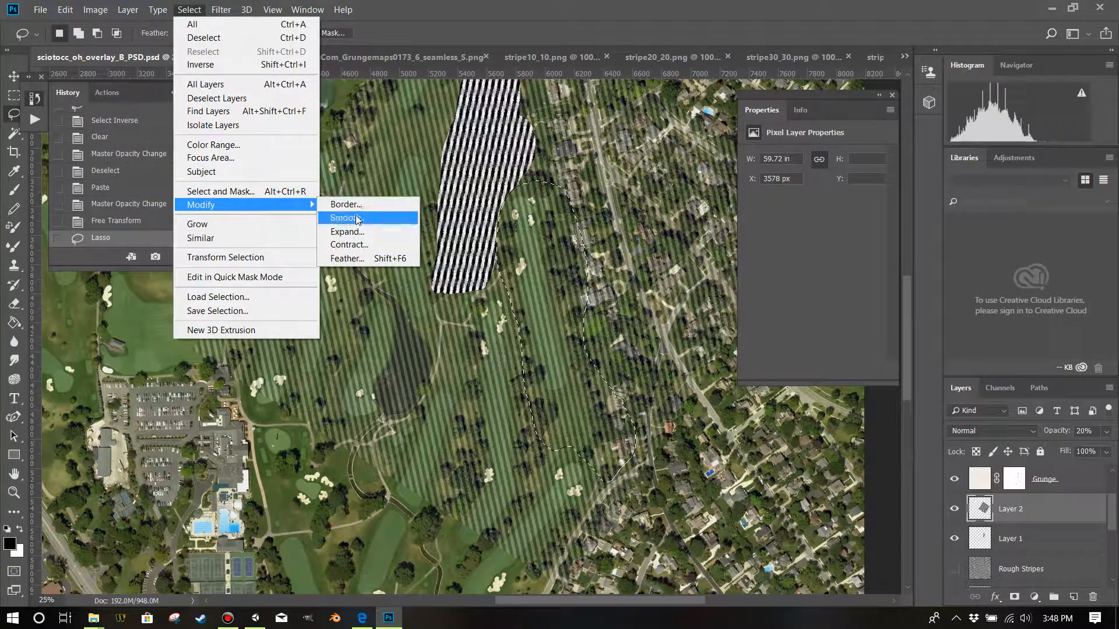
{"action": "left_click", "coordinate": [216, 71]}
{"action": "key", "text": "Delete"}
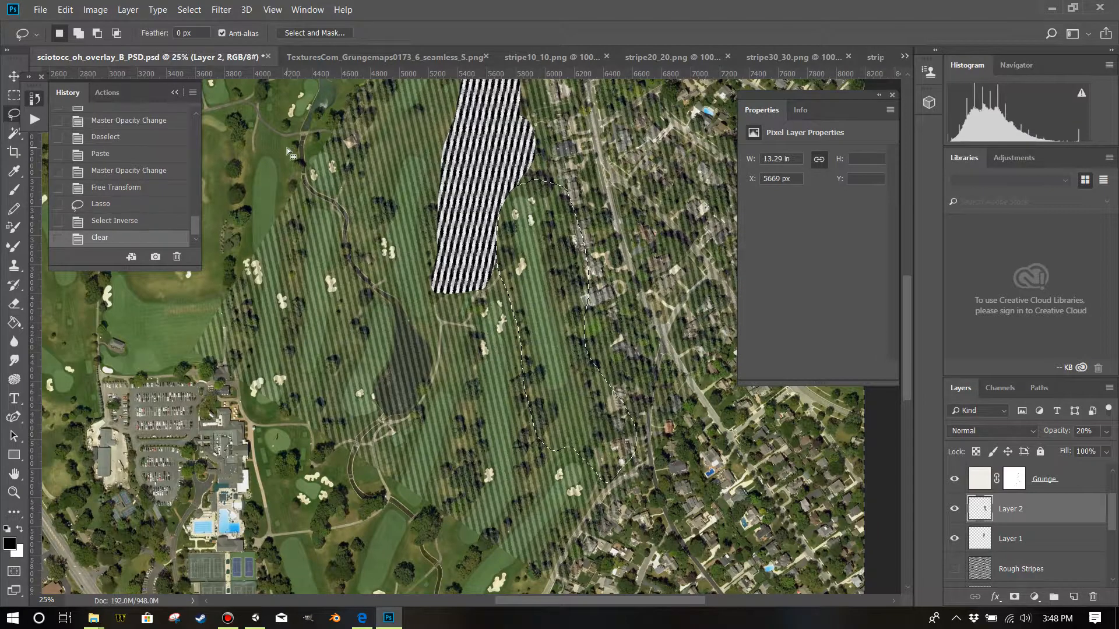
Step: Set Layer 2's opacity to 100% and deselect the second trimmed stripe area
{"action": "mouse_move", "coordinate": [1106, 432]}
{"action": "left_mouse_down"}
{"action": "mouse_move", "coordinate": [1093, 451]}
{"action": "mouse_move", "coordinate": [1107, 449]}
{"action": "left_mouse_up"}
{"action": "scroll", "coordinate": [593, 261], "scroll_direction": "up", "scroll_amount": 3}
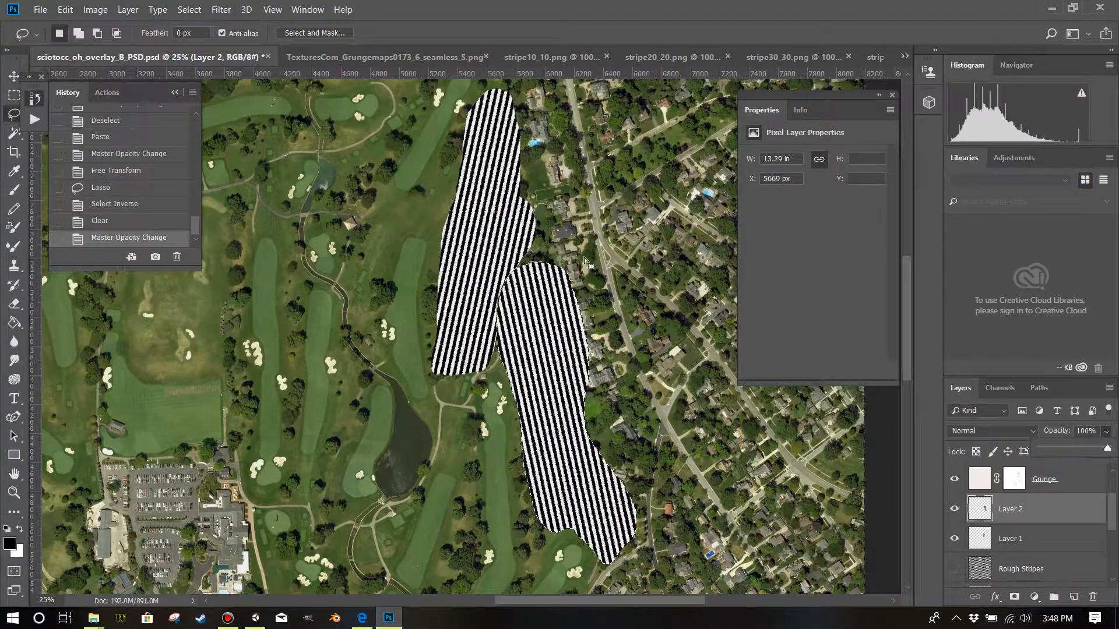
{"action": "key", "text": "m"}
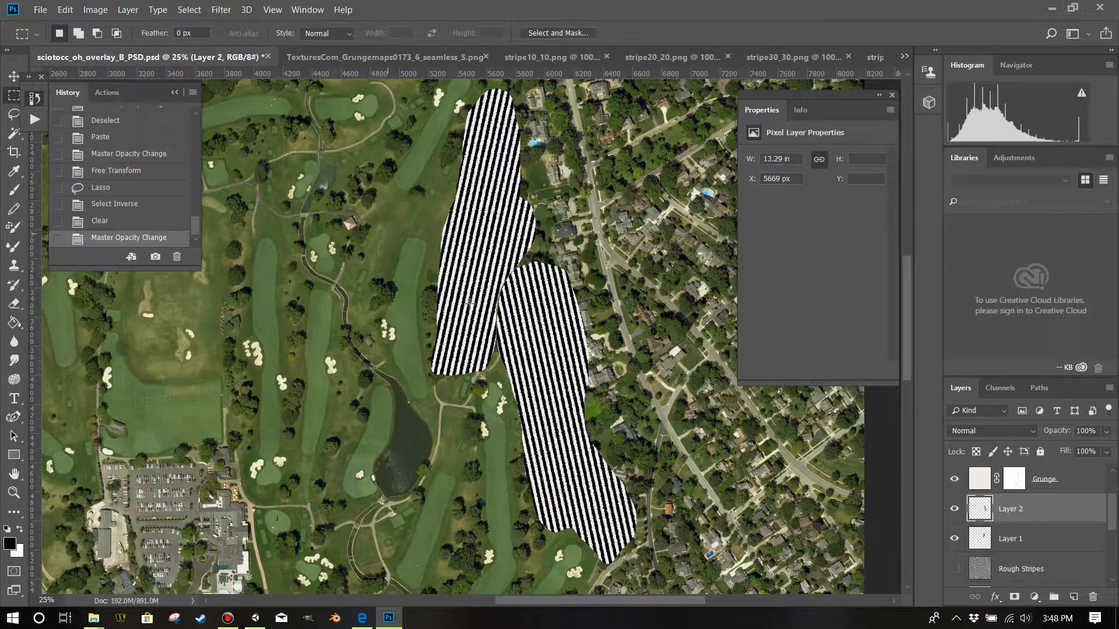
{"action": "left_click", "coordinate": [470, 303]}
{"action": "scroll", "coordinate": [473, 306], "scroll_direction": "down", "scroll_amount": 3}
{"action": "scroll", "coordinate": [480, 321], "scroll_direction": "up", "scroll_amount": 3}
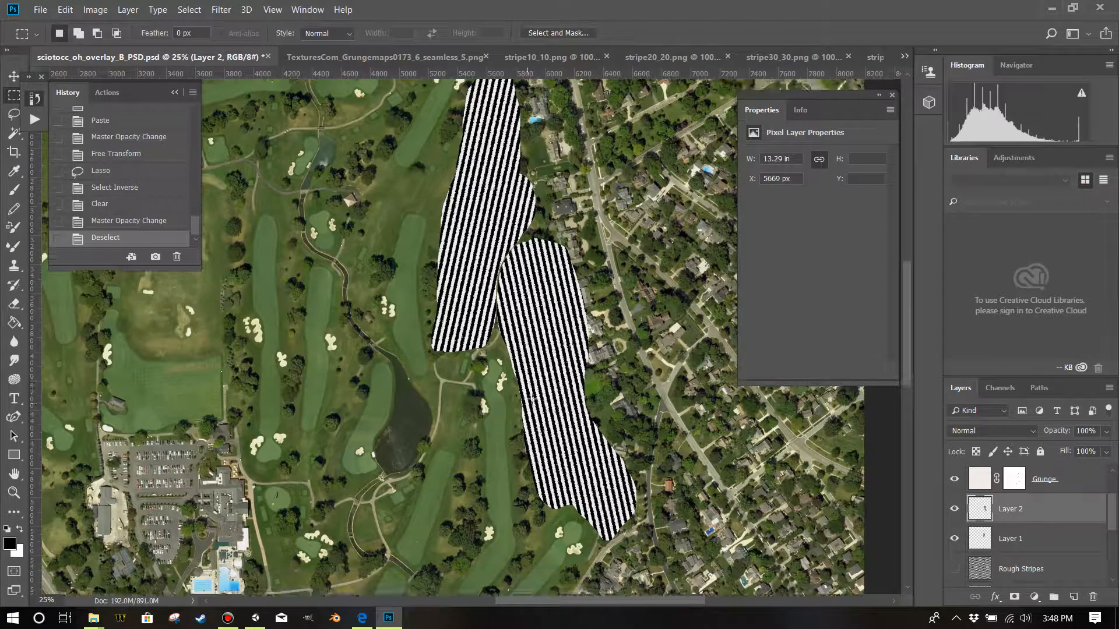
Step: Merge Layer 2 down into Layer 1 and briefly show the Rough Stripes layer for comparison
{"action": "scroll", "coordinate": [498, 397], "scroll_direction": "up", "scroll_amount": 1}
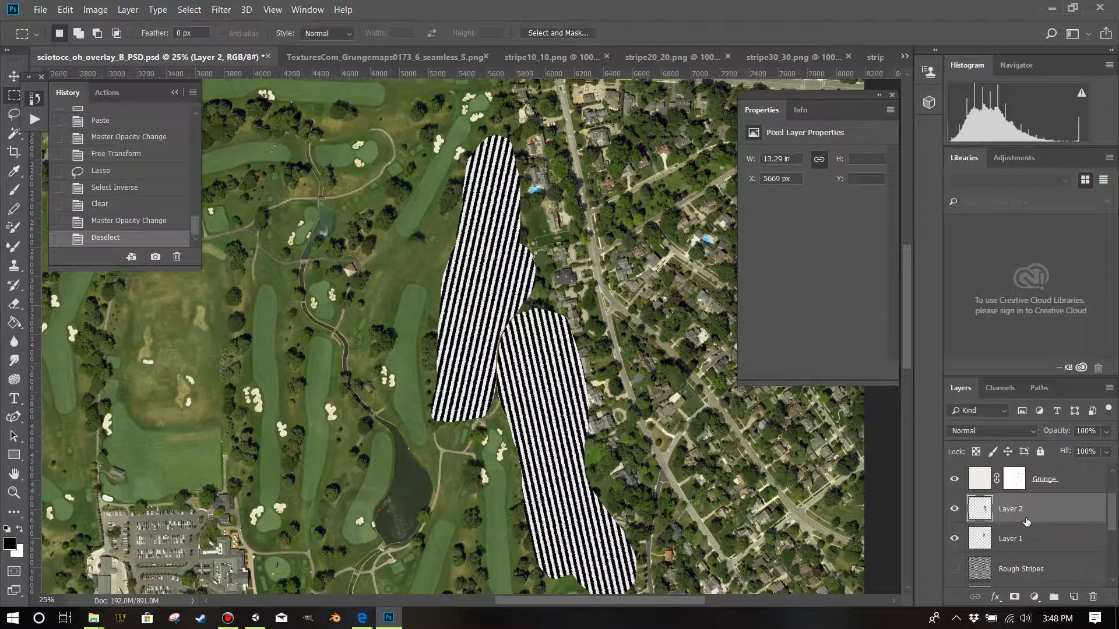
{"action": "key", "text": "ctrl+e"}
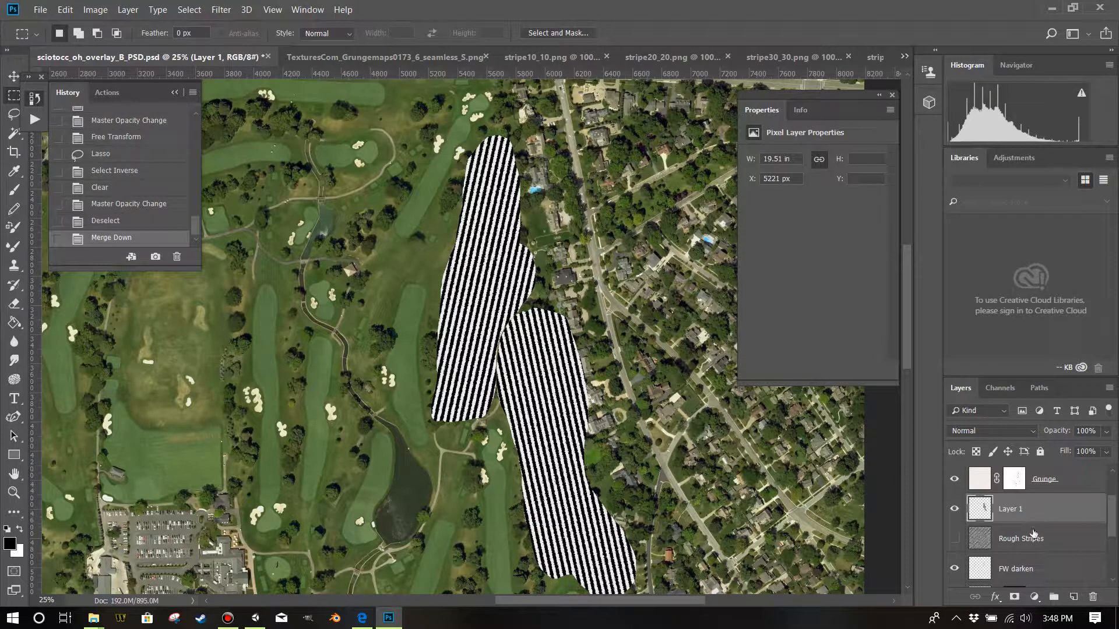
{"action": "left_click", "coordinate": [1031, 536]}
{"action": "left_click", "coordinate": [955, 540]}
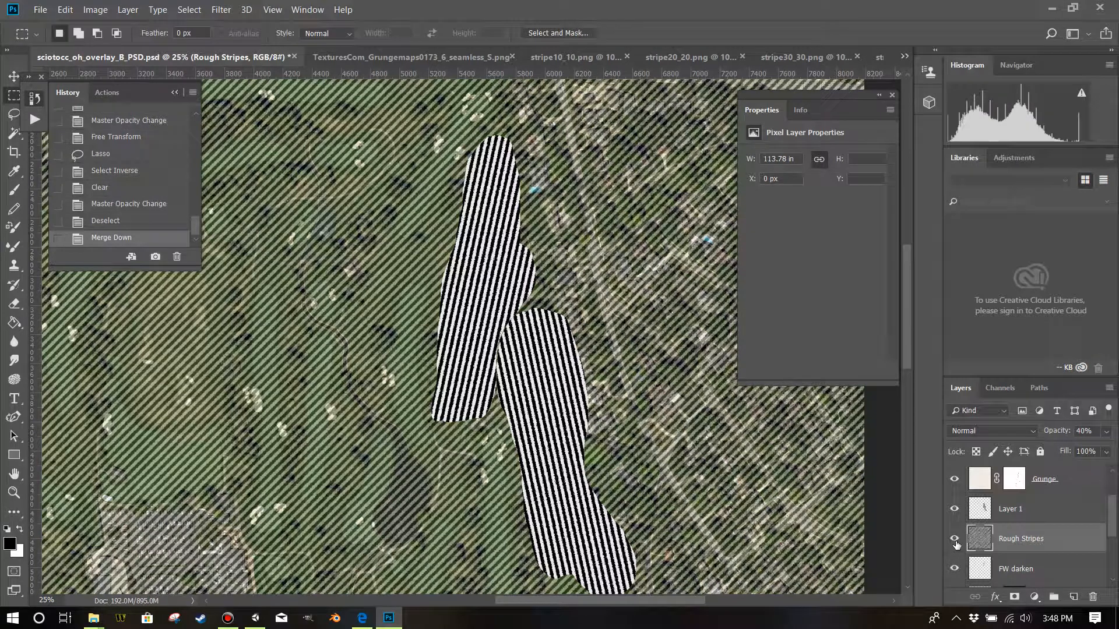
{"action": "left_click", "coordinate": [954, 540]}
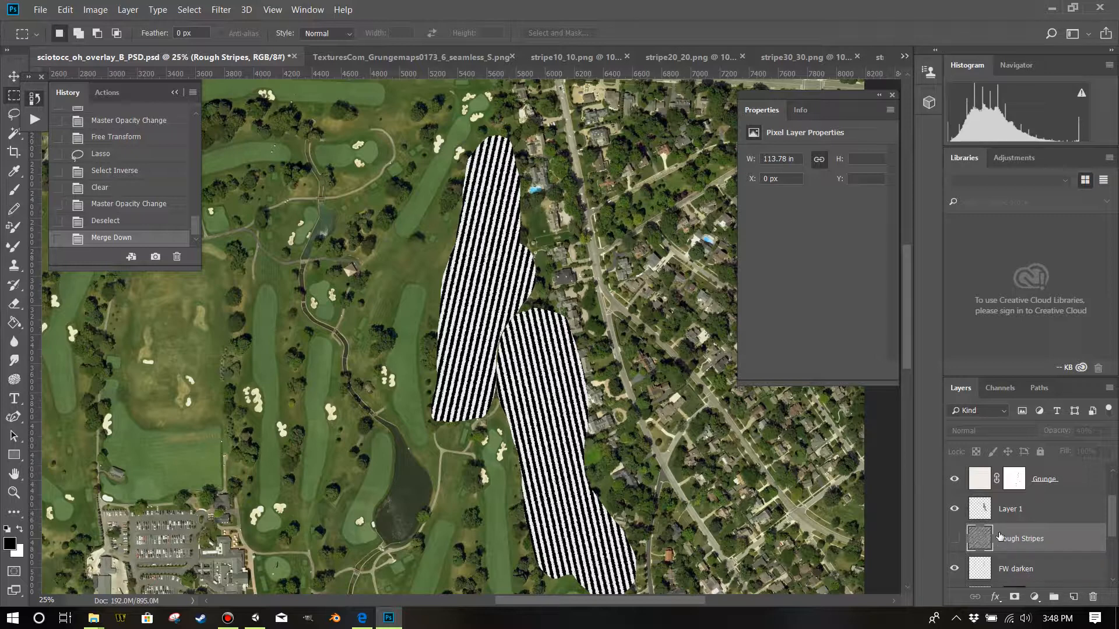
Step: Briefly show the original full-coverage Rough Stripes layer, hide it again and delete it
{"action": "scroll", "coordinate": [1003, 538], "scroll_direction": "down", "scroll_amount": 2}
{"action": "scroll", "coordinate": [1009, 520], "scroll_direction": "up", "scroll_amount": 2}
{"action": "left_click", "coordinate": [956, 537]}
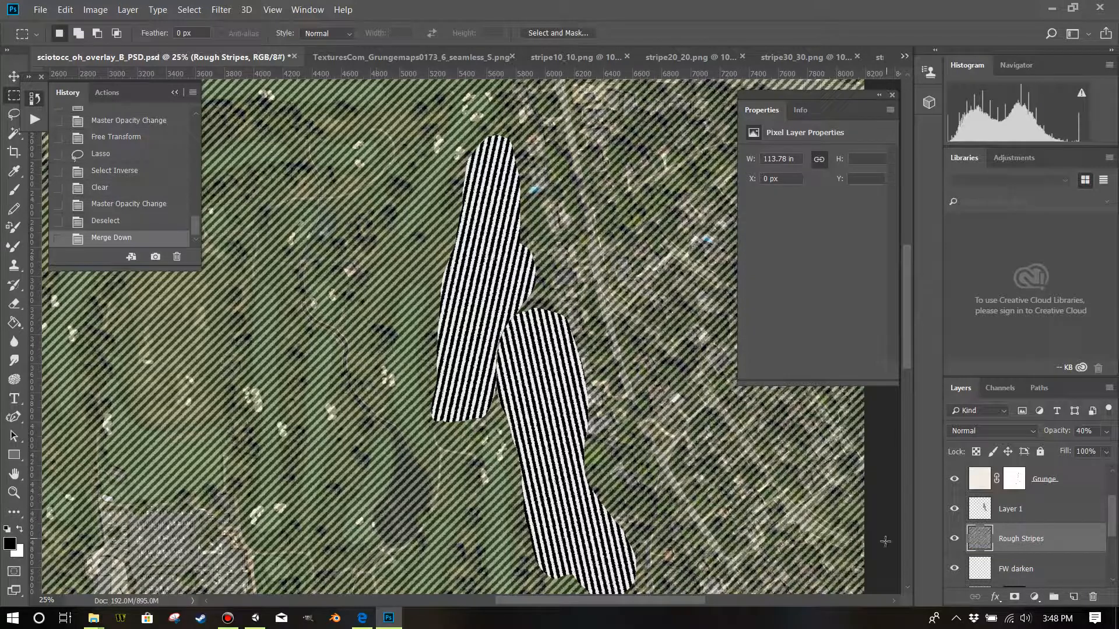
{"action": "left_click", "coordinate": [955, 539]}
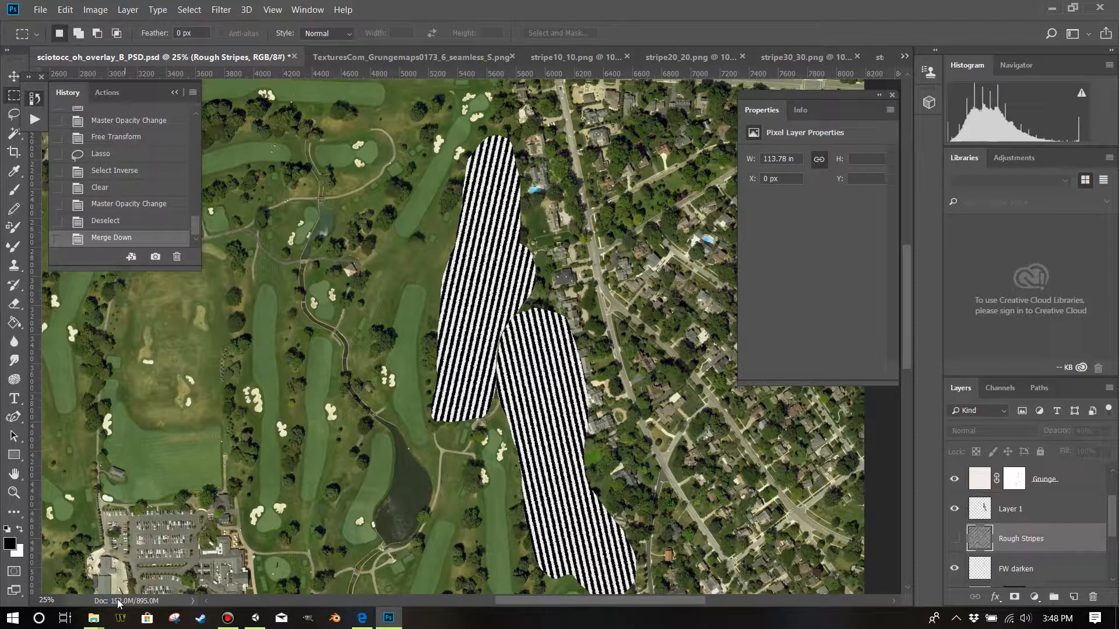
{"action": "right_click", "coordinate": [1019, 542]}
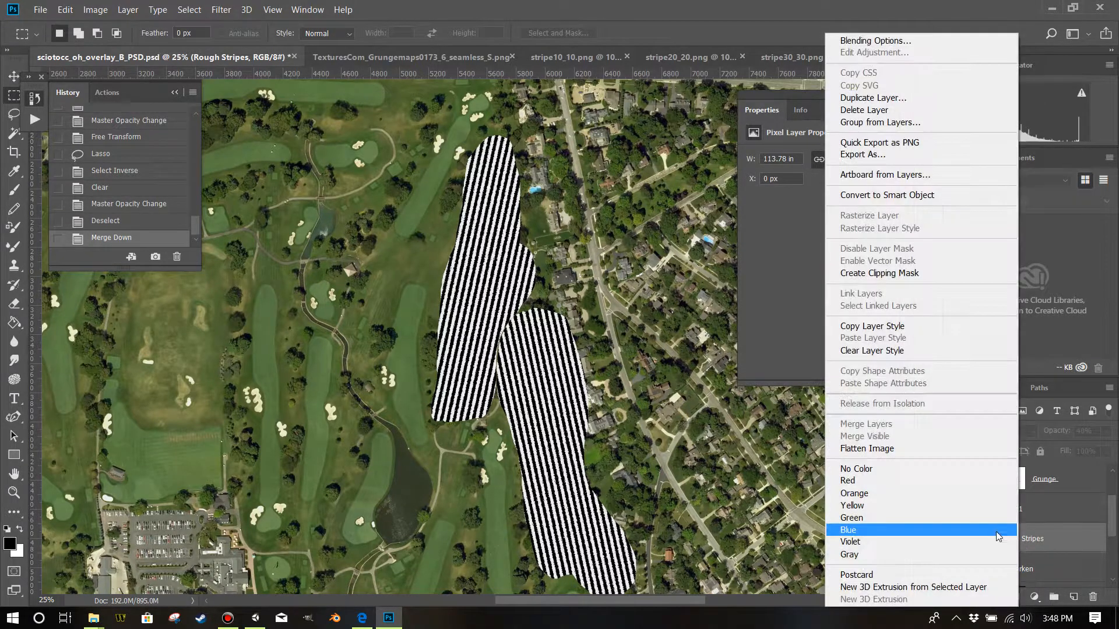
{"action": "left_click", "coordinate": [888, 110]}
{"action": "left_click", "coordinate": [537, 247]}
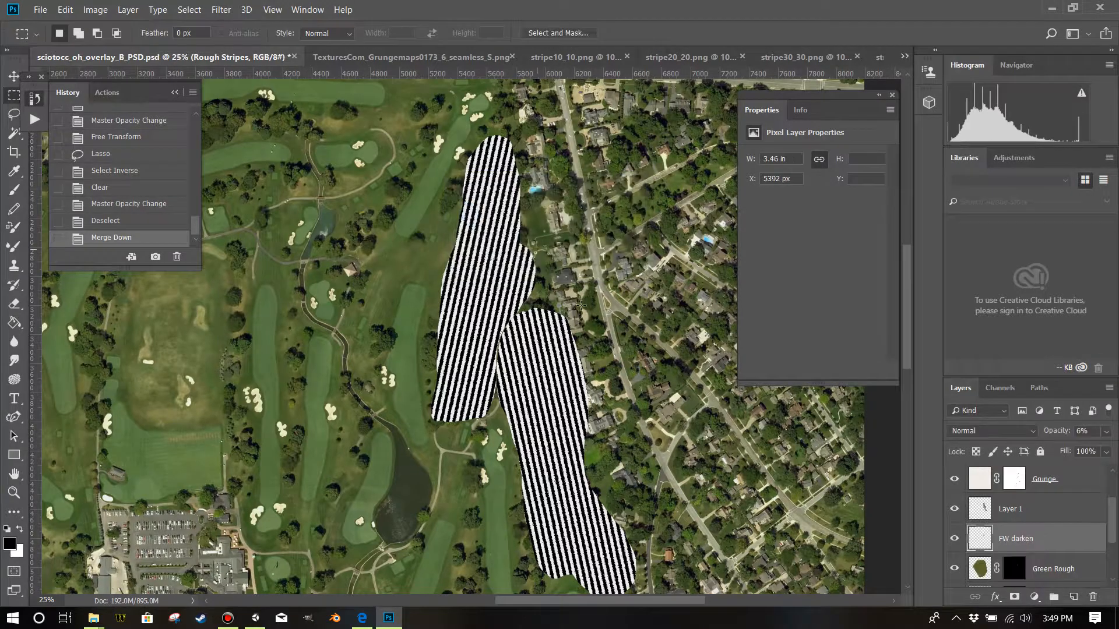
Step: Rename Layer 1 as Rough Stripes and lower its opacity to 9%
{"action": "left_click", "coordinate": [1007, 513]}
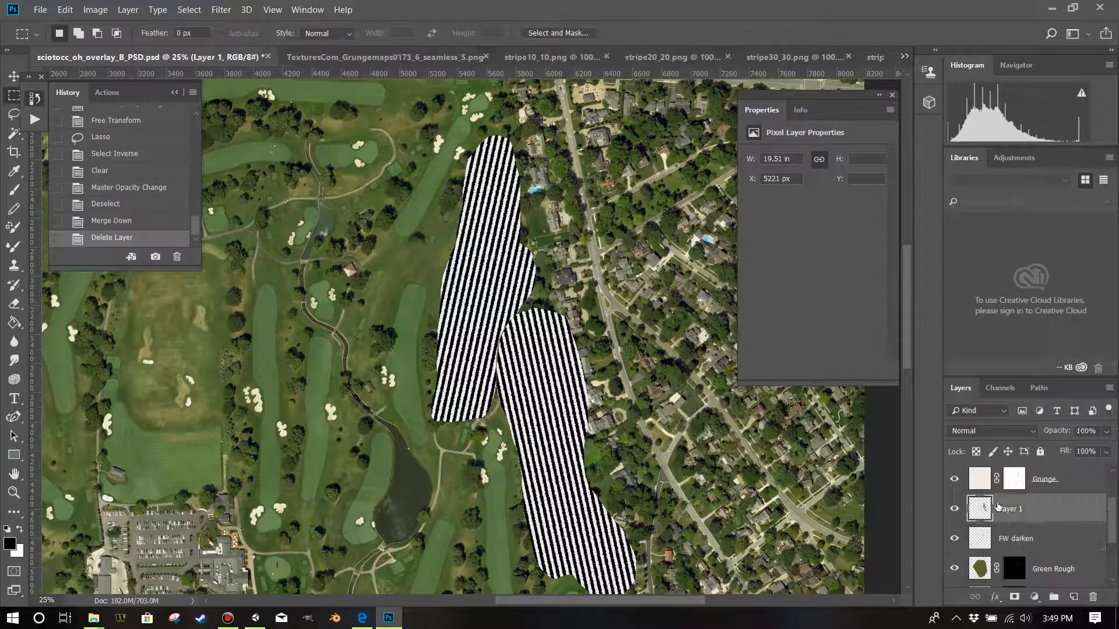
{"action": "double_click", "coordinate": [1006, 509]}
{"action": "type", "text": "Rough Stripes"}
{"action": "key", "text": "Return"}
{"action": "left_click", "coordinate": [1104, 432]}
{"action": "left_click_drag", "start_coordinate": [1052, 444], "coordinate": [1047, 446]}
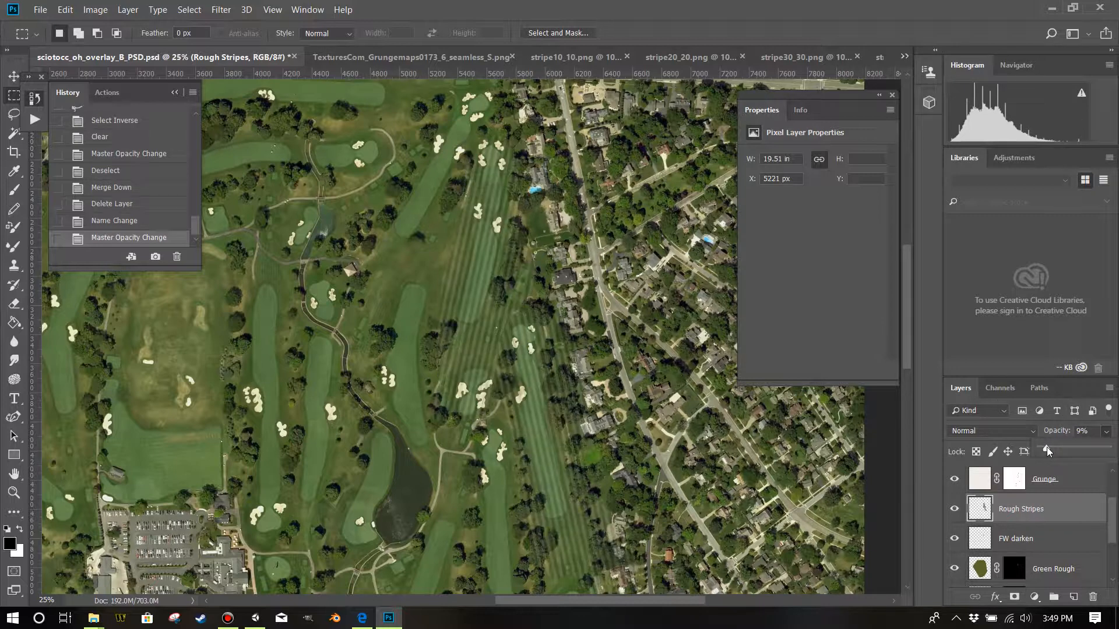
Step: Set the Rough Stripes layer's blend mode to Multiply and its opacity to 8%, judging the result up close at 100% magnification
{"action": "left_click", "coordinate": [17, 492]}
{"action": "left_click", "coordinate": [448, 307]}
{"action": "left_click", "coordinate": [448, 309]}
{"action": "left_click", "coordinate": [454, 309]}
{"action": "left_click", "coordinate": [511, 318]}
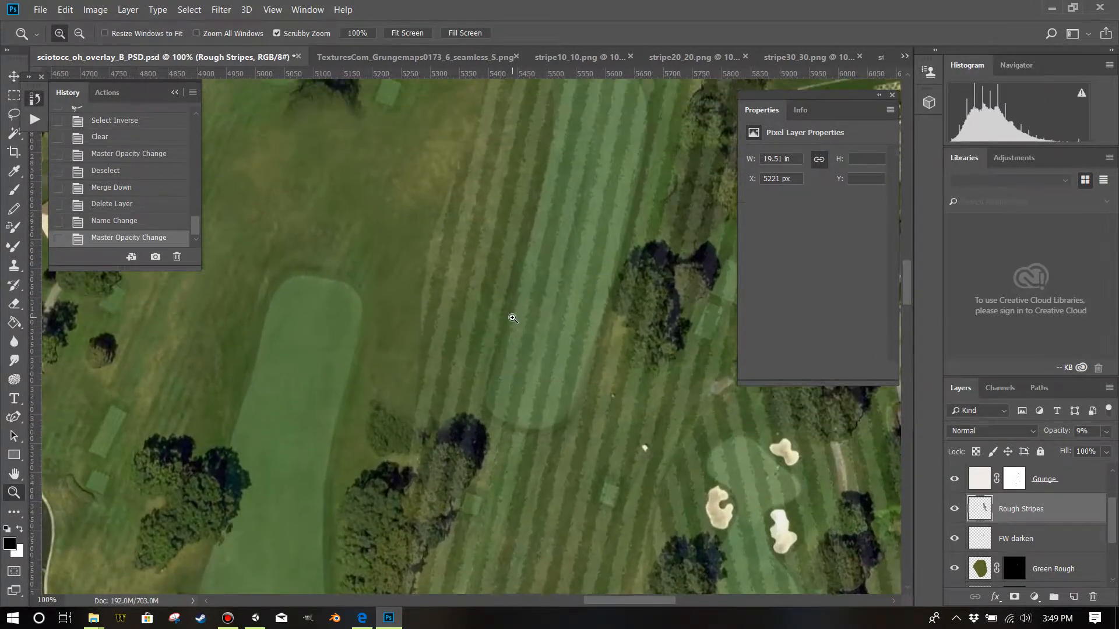
{"action": "left_click", "coordinate": [991, 429]}
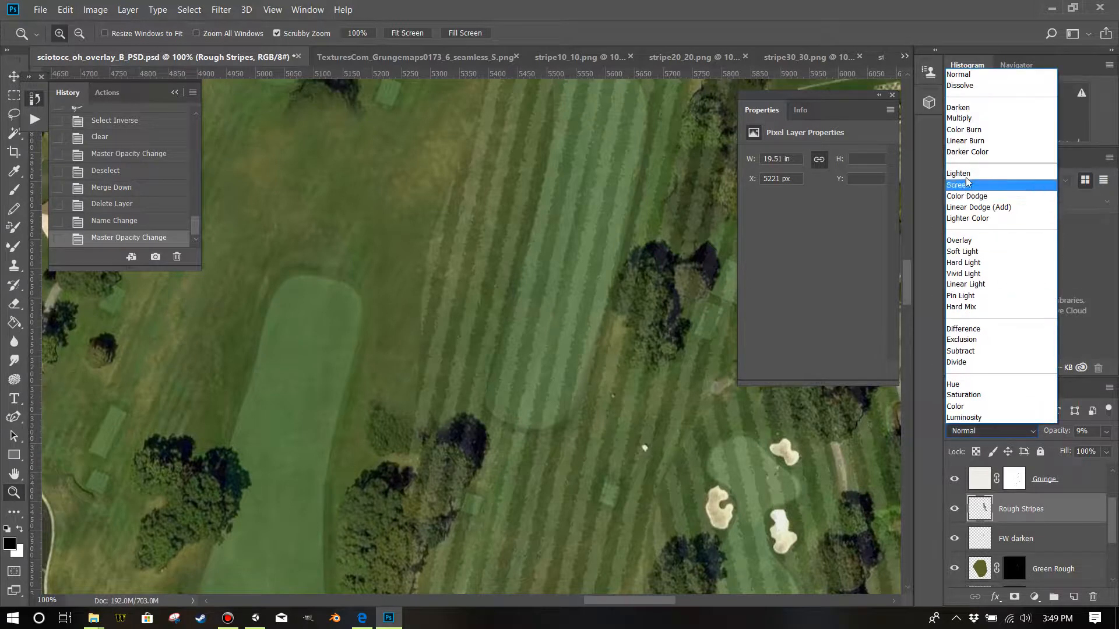
{"action": "left_click", "coordinate": [973, 119]}
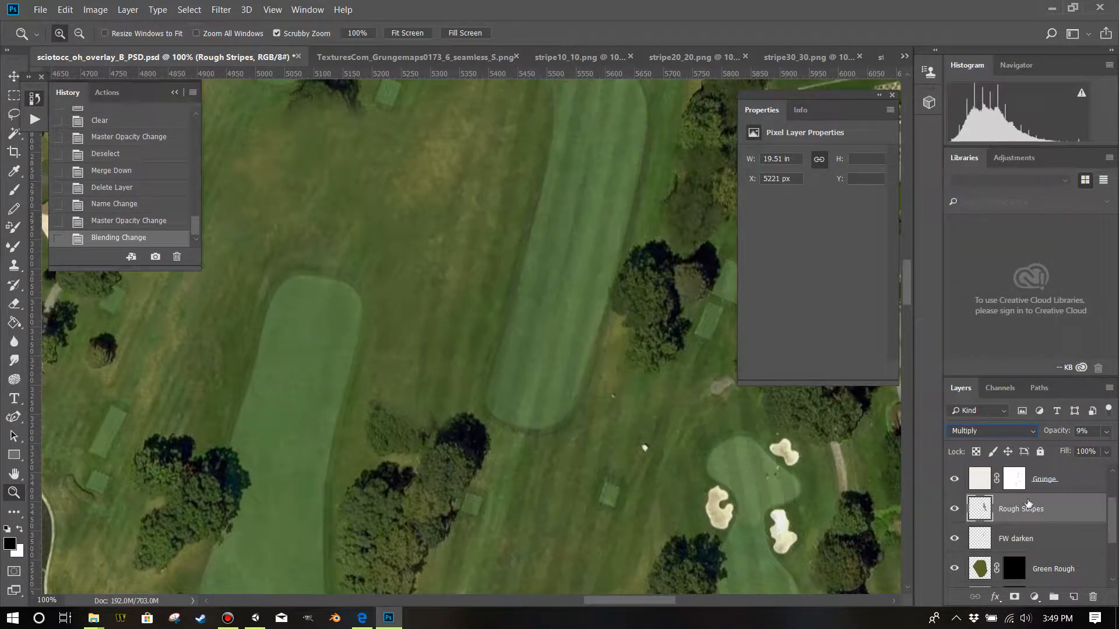
{"action": "left_click", "coordinate": [1103, 434]}
{"action": "left_click_drag", "start_coordinate": [1054, 446], "coordinate": [1044, 448]}
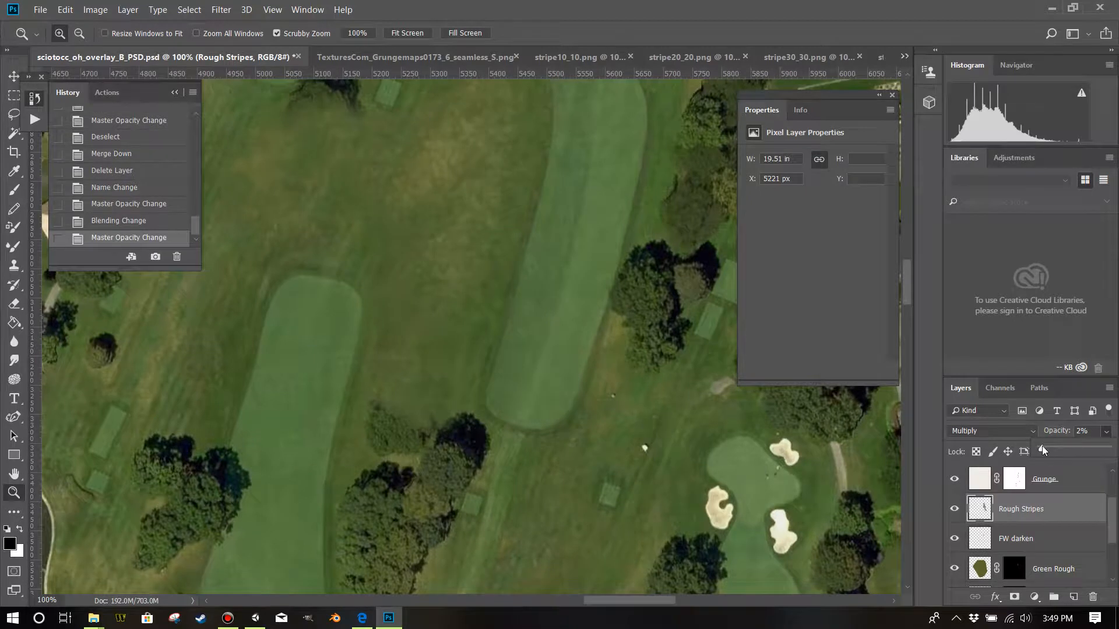
{"action": "left_click_drag", "start_coordinate": [1047, 446], "coordinate": [1046, 446]}
Step: Try the Lighten and Overlay blend modes on the Rough Stripes layer, and return it to Multiply
{"action": "left_click", "coordinate": [982, 429]}
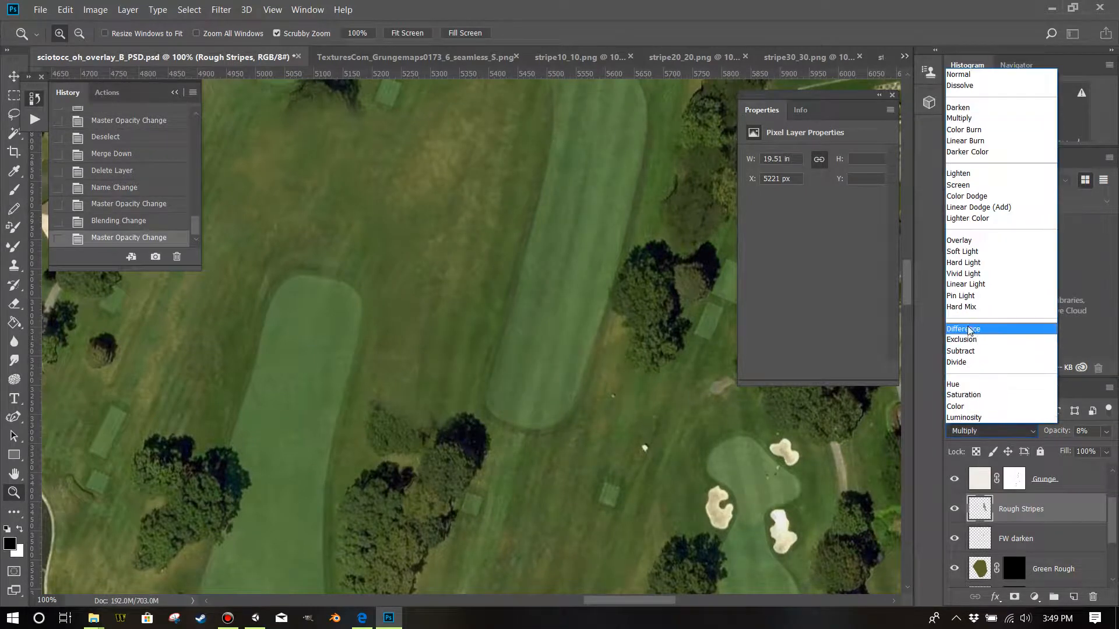
{"action": "left_click", "coordinate": [984, 178]}
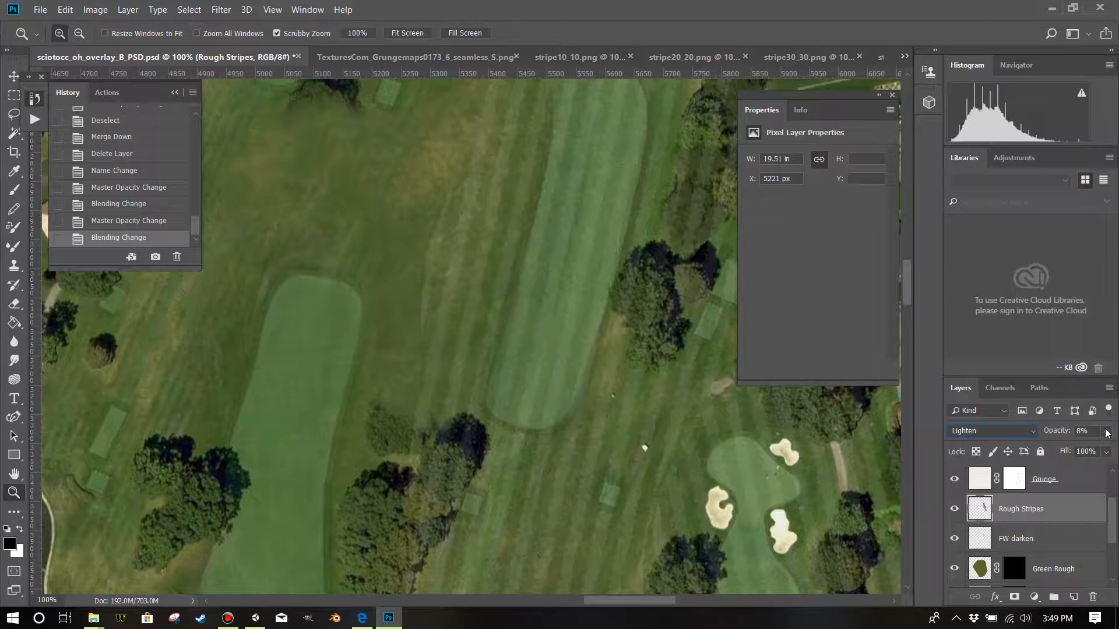
{"action": "left_click", "coordinate": [996, 431]}
{"action": "left_click", "coordinate": [973, 240]}
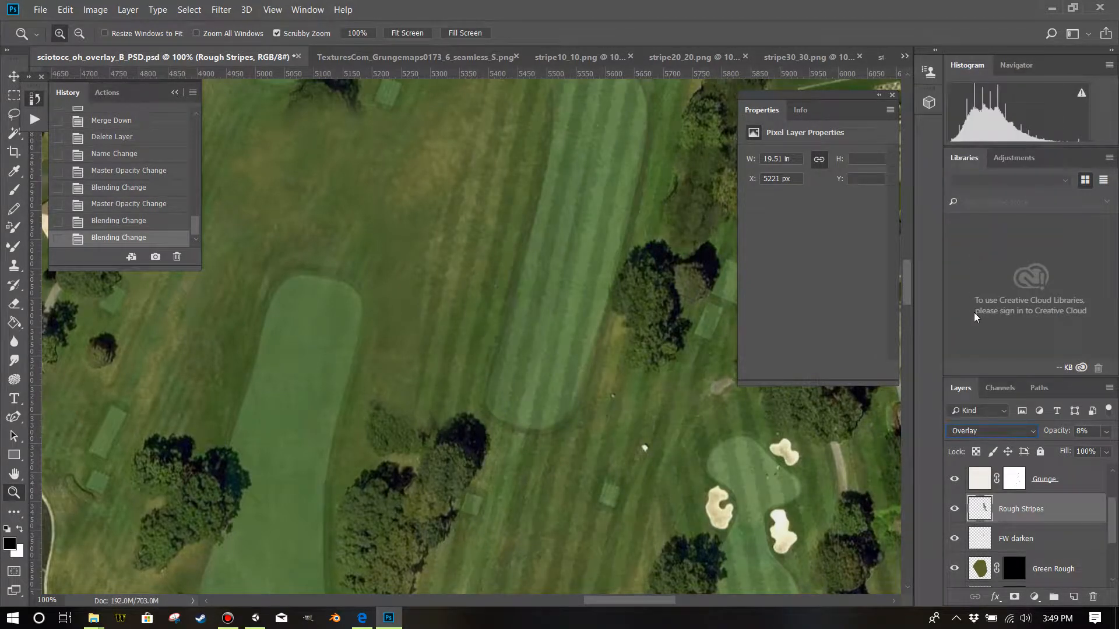
{"action": "left_click", "coordinate": [1003, 434]}
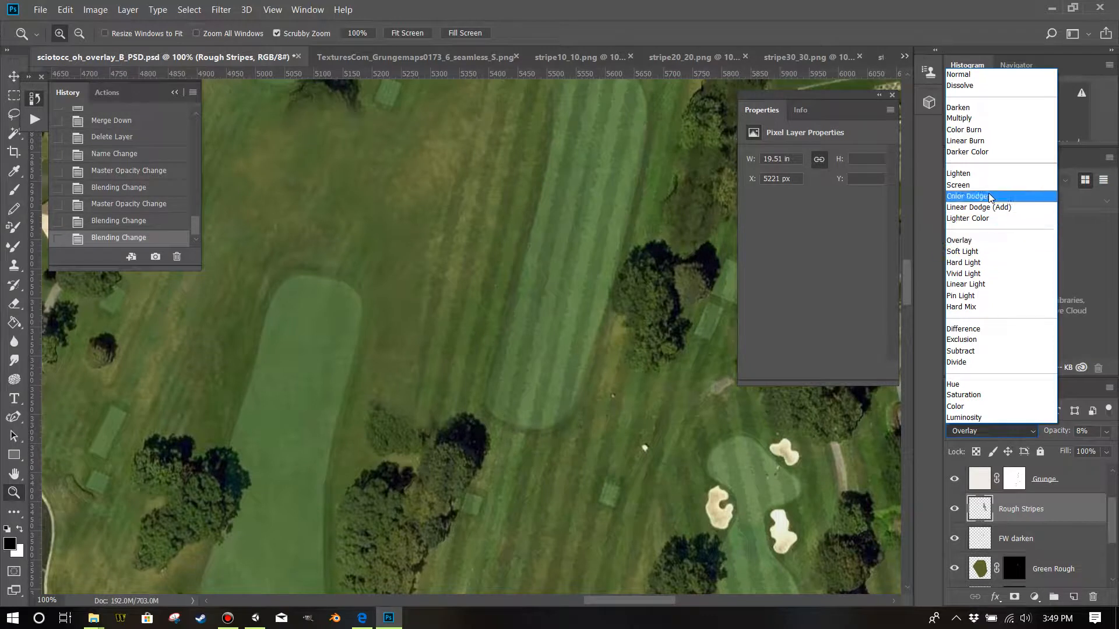
{"action": "left_click", "coordinate": [985, 119]}
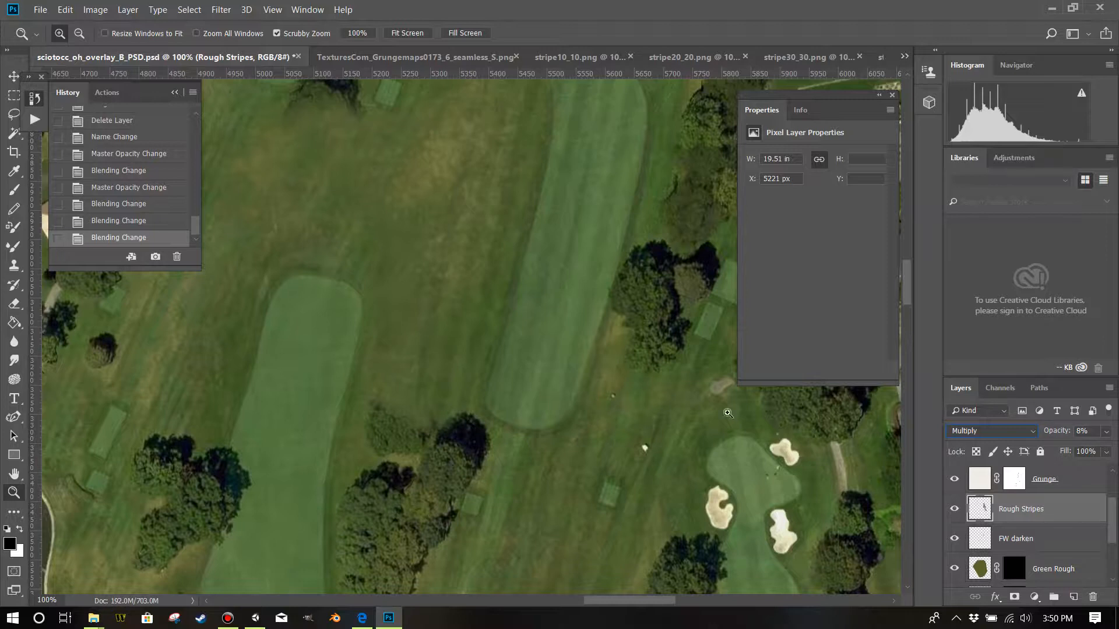
Step: Try the Rough Stripes layer at 26% opacity and bring it back down to 8%
{"action": "left_click", "coordinate": [1107, 433]}
{"action": "left_click", "coordinate": [1061, 447]}
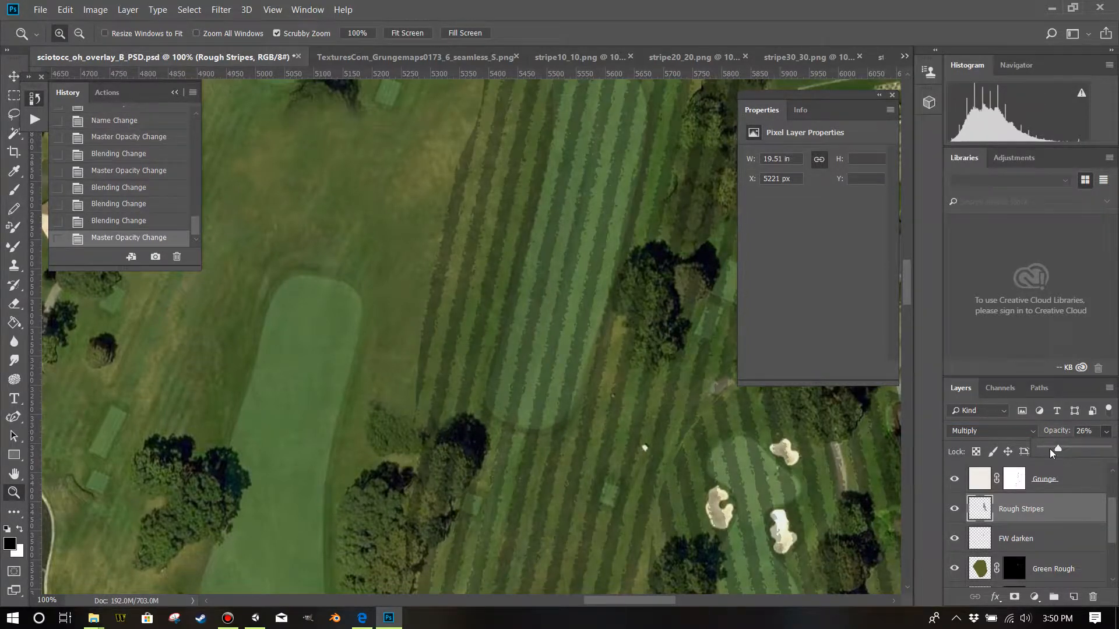
{"action": "left_click_drag", "start_coordinate": [1050, 448], "coordinate": [1044, 448]}
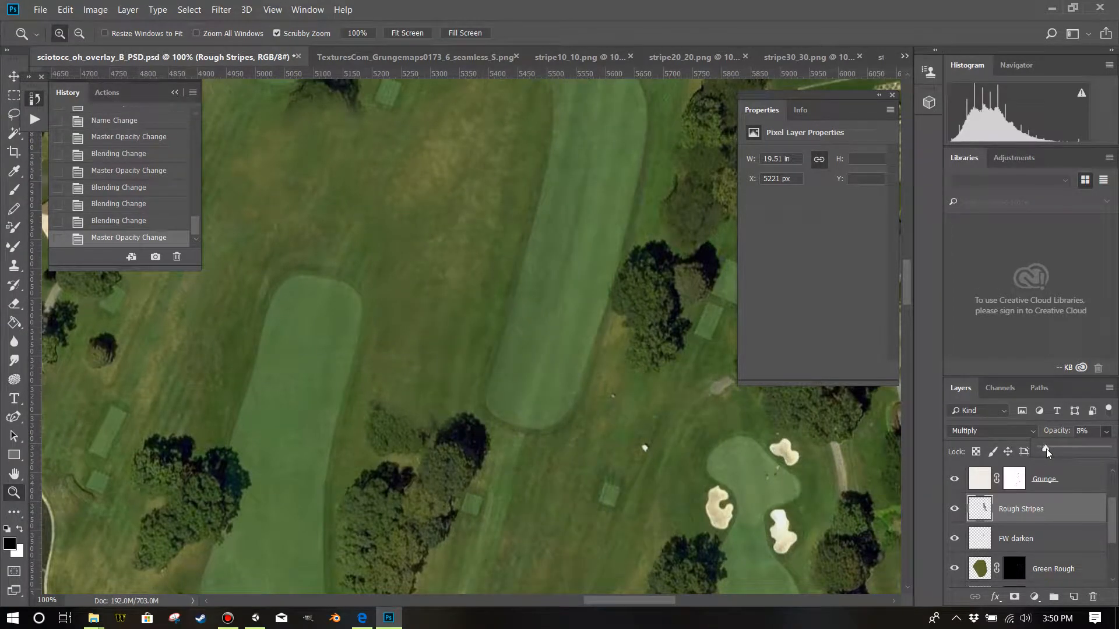
Step: Add a Hide All layer mask to the Rough Stripes layer
{"action": "scroll", "coordinate": [569, 357], "scroll_direction": "down", "scroll_amount": 3}
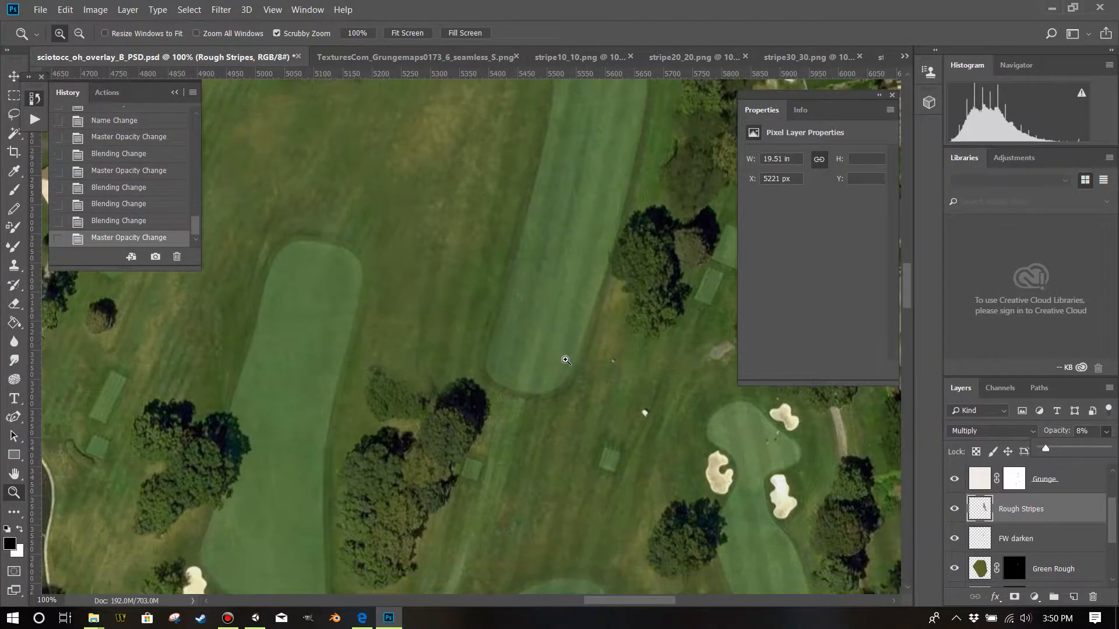
{"action": "scroll", "coordinate": [578, 352], "scroll_direction": "up", "scroll_amount": 4}
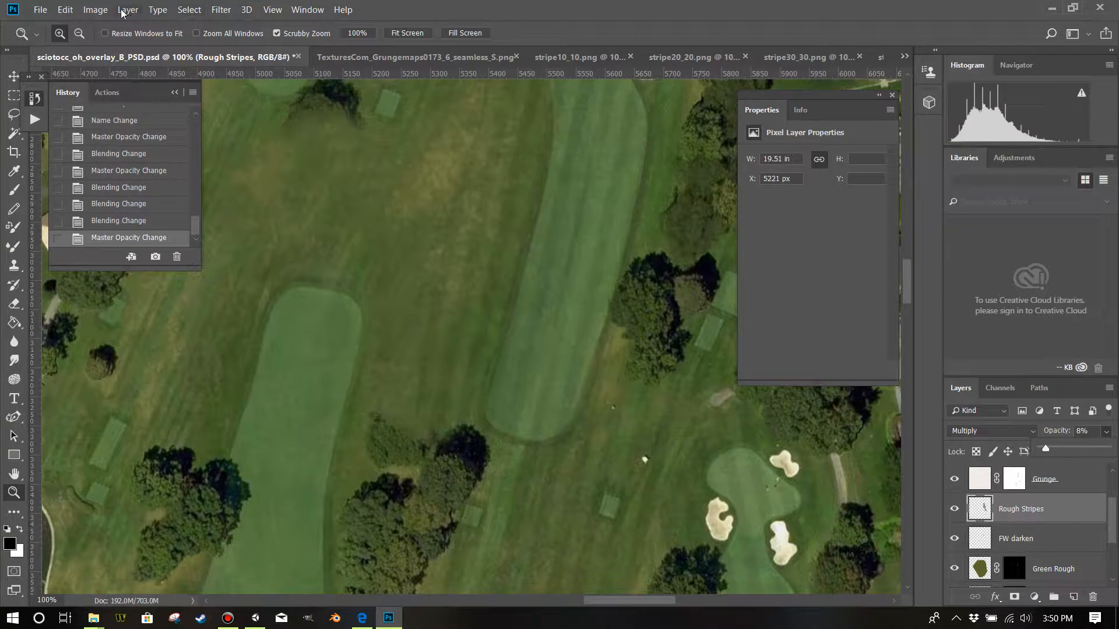
{"action": "left_click", "coordinate": [95, 10]}
{"action": "mouse_move", "coordinate": [119, 12]}
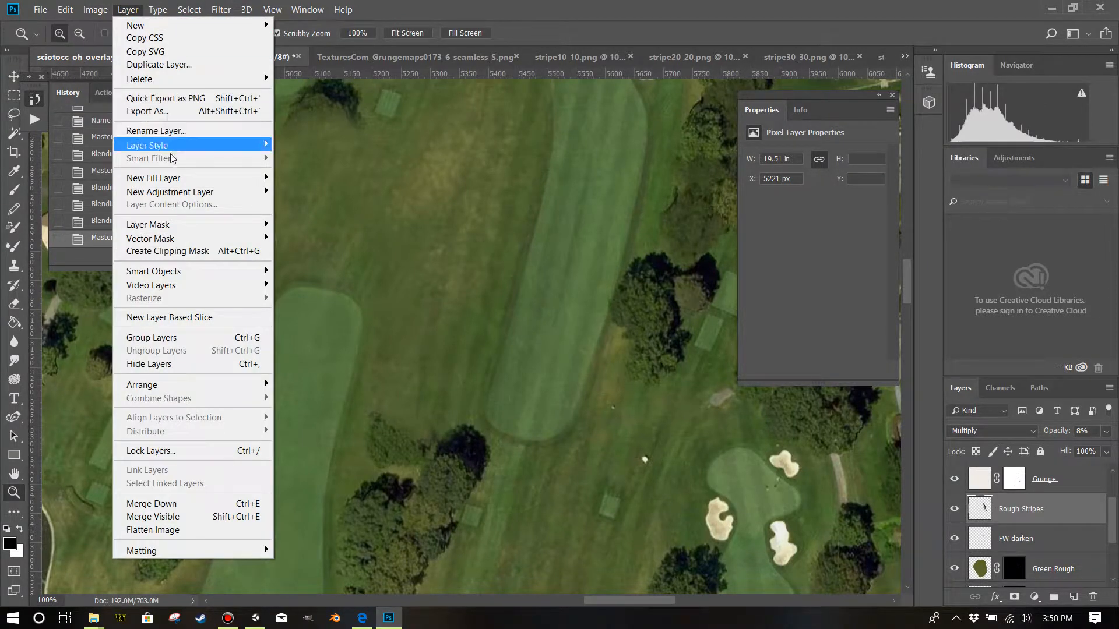
{"action": "mouse_move", "coordinate": [184, 226]}
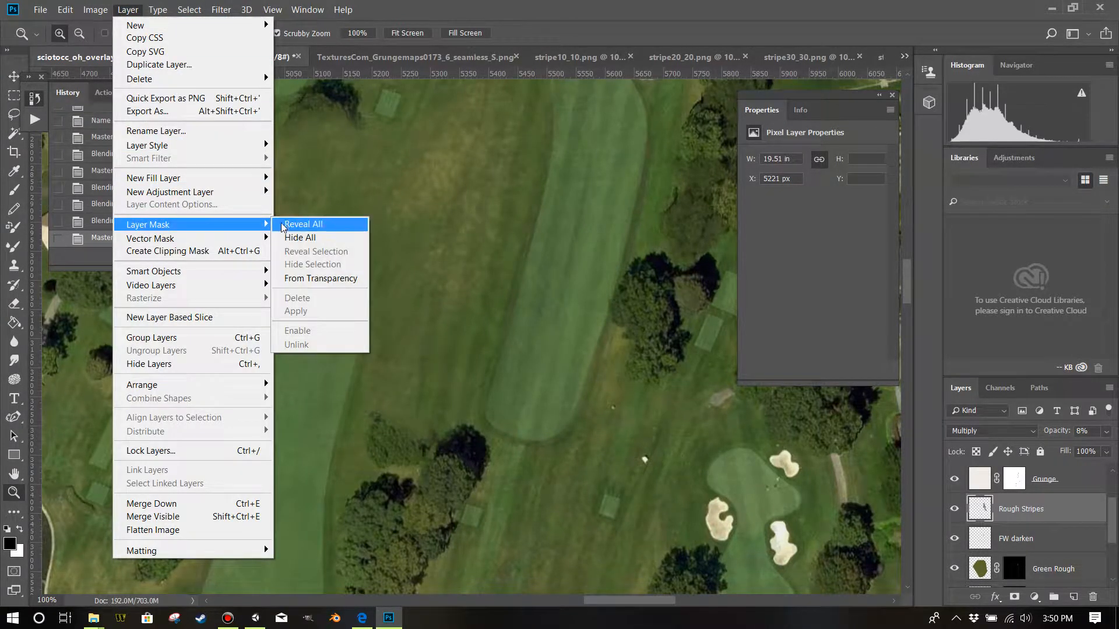
{"action": "left_click", "coordinate": [310, 239]}
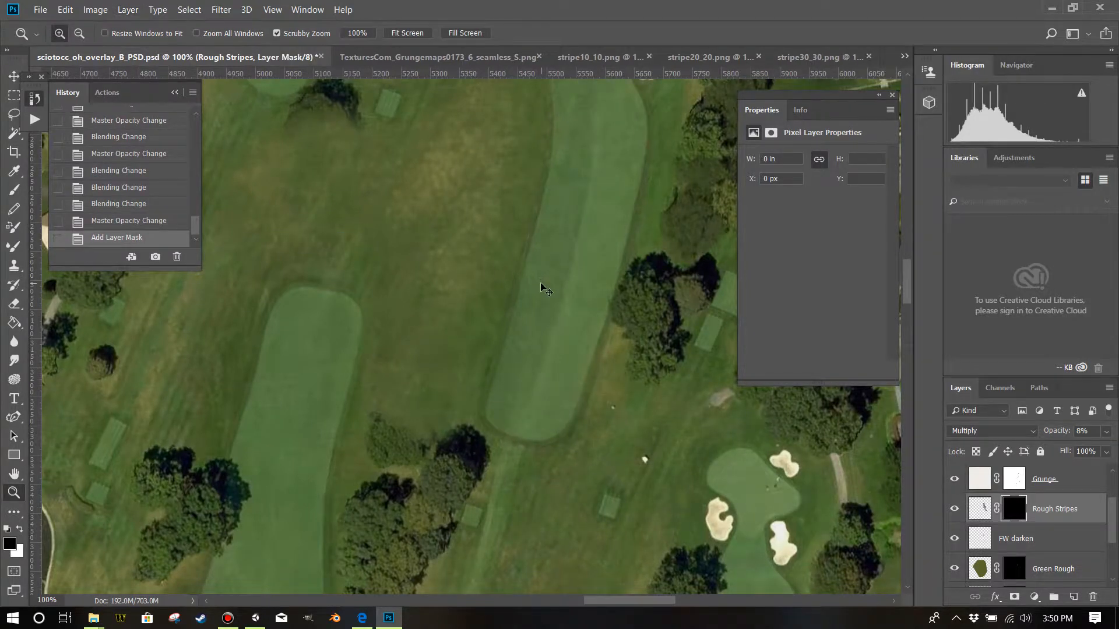
Step: Set up the Brush tool with white as the foreground color and the 154 px spatter preset
{"action": "key", "text": "ctrl+minus"}
{"action": "scroll", "coordinate": [542, 303], "scroll_direction": "down", "scroll_amount": 2}
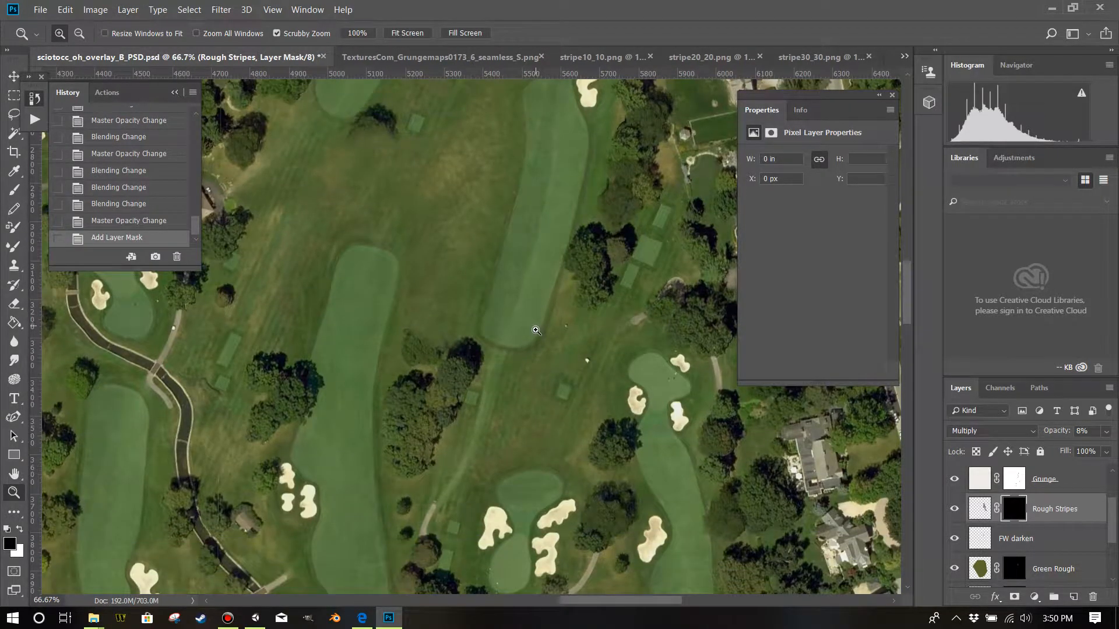
{"action": "scroll", "coordinate": [525, 327], "scroll_direction": "down", "scroll_amount": 1}
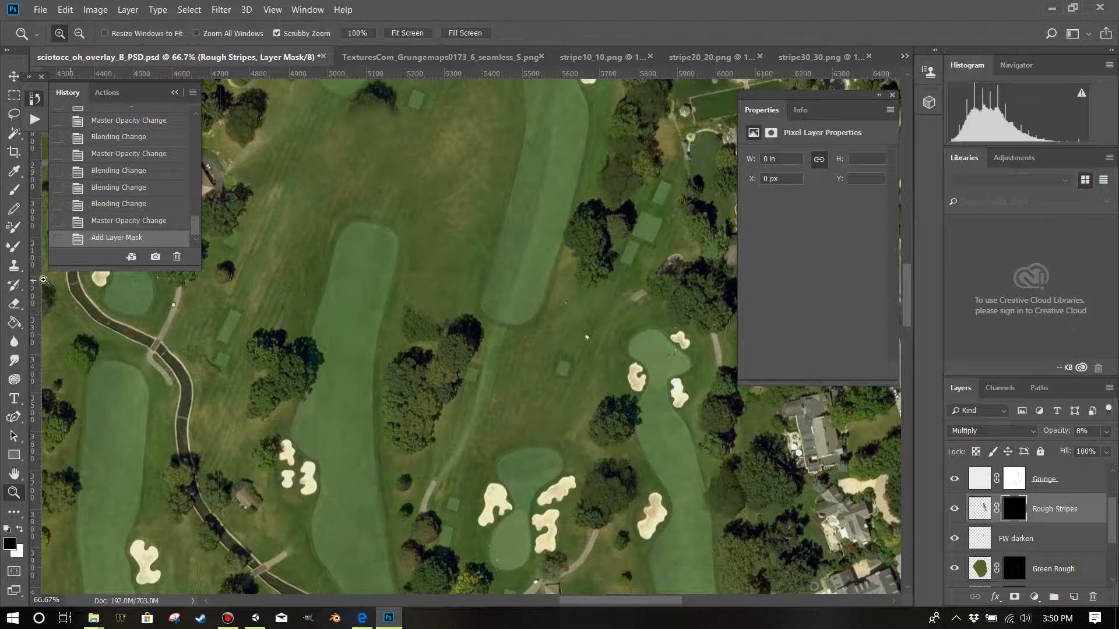
{"action": "left_click", "coordinate": [14, 189]}
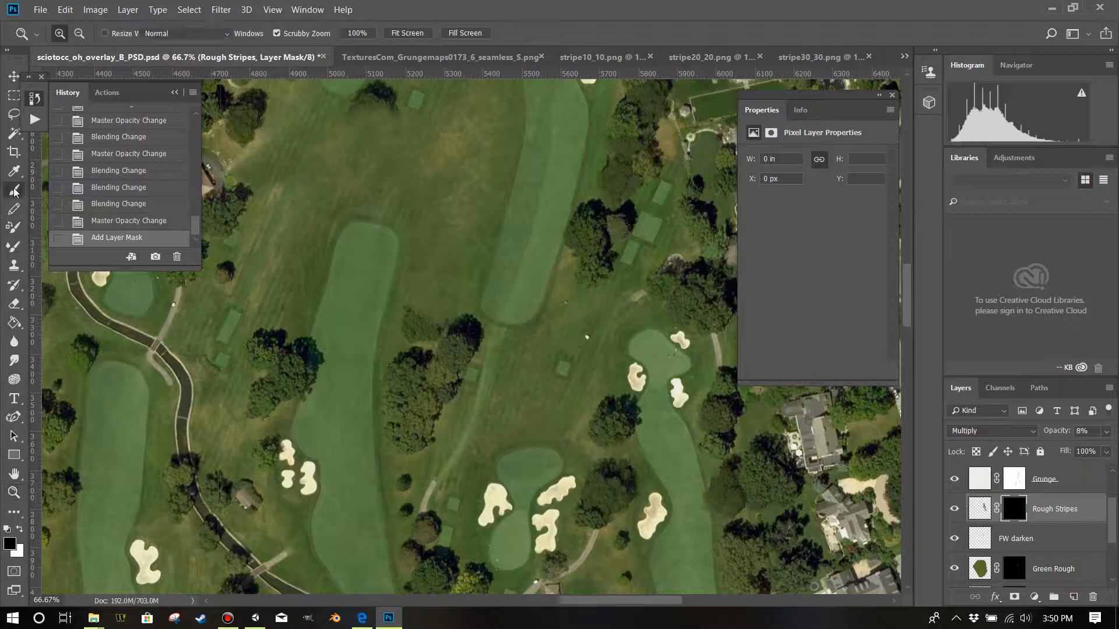
{"action": "left_click", "coordinate": [21, 530]}
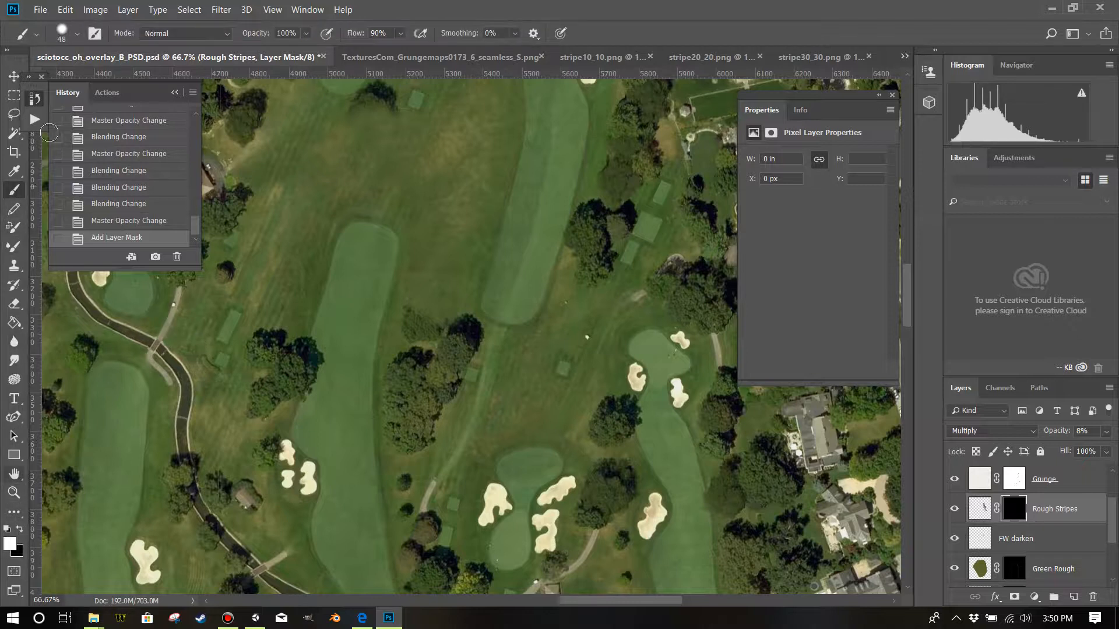
{"action": "left_click", "coordinate": [78, 35]}
{"action": "left_click", "coordinate": [100, 143]}
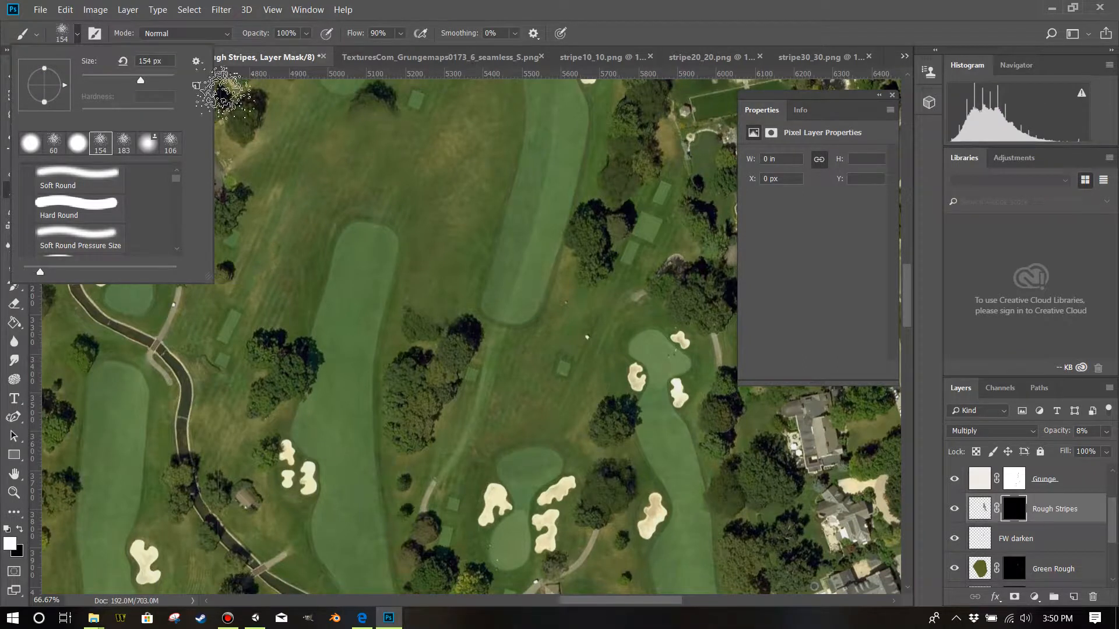
{"action": "left_click", "coordinate": [437, 16]}
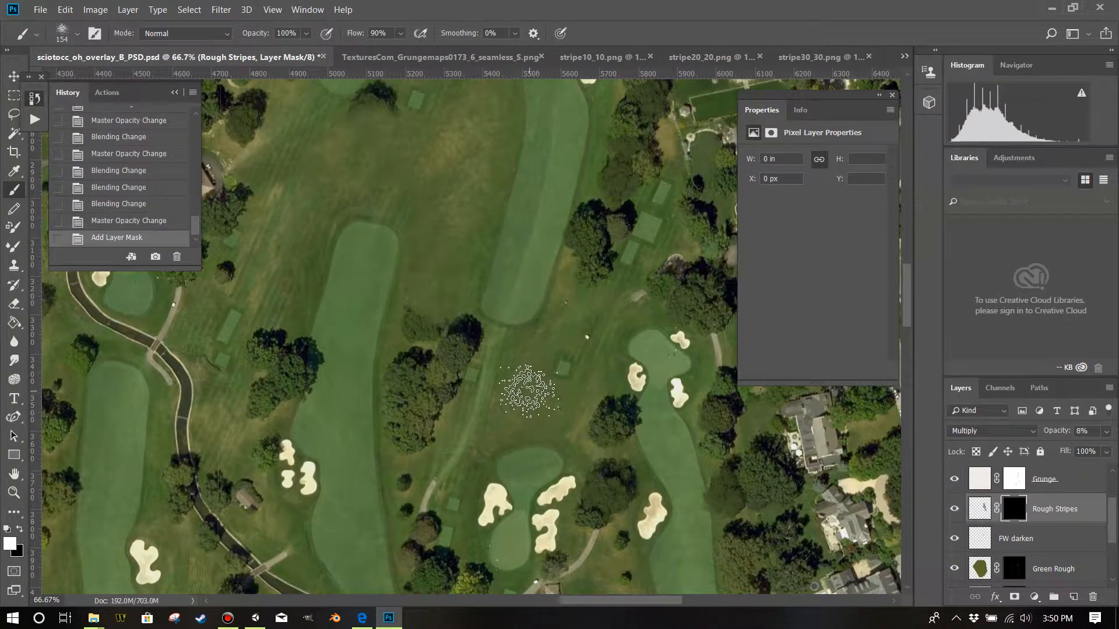
Step: Lower the brush opacity to 52% and reduce the brush size to 118 px
{"action": "right_click", "coordinate": [527, 391], "text": "ctrl"}
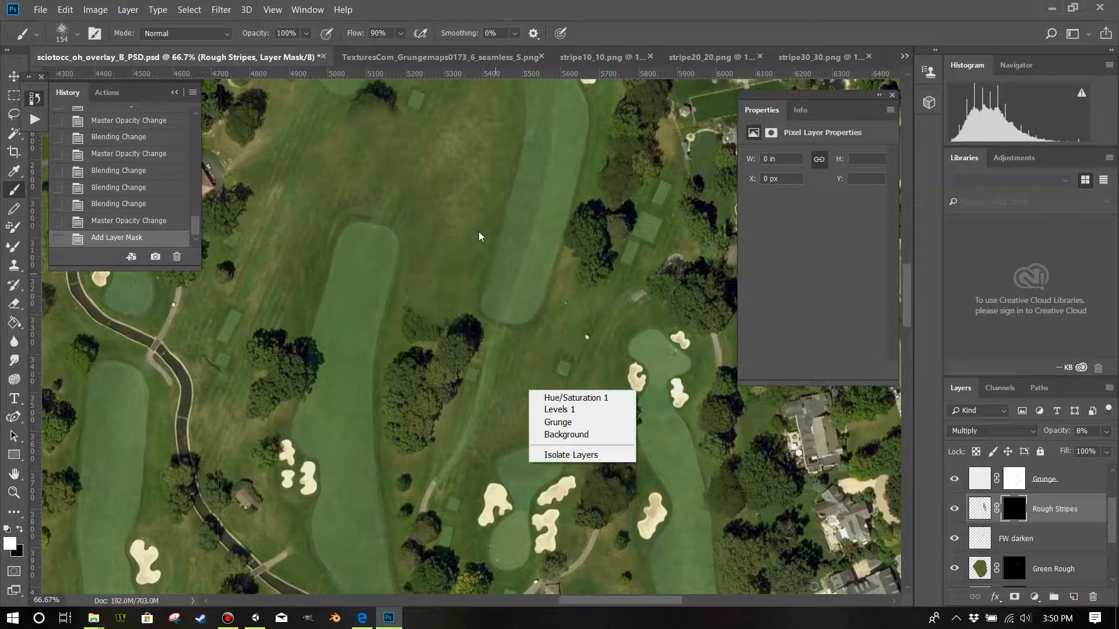
{"action": "left_click", "coordinate": [492, 5]}
{"action": "left_click", "coordinate": [305, 34]}
{"action": "left_click", "coordinate": [291, 51]}
{"action": "left_click", "coordinate": [423, 7]}
{"action": "left_click_drag", "start_coordinate": [493, 412], "coordinate": [481, 420], "text": "alt"}
Step: Paint white on the Rough Stripes mask over the rough just south of the striped fairway, and inspect the mask on its own
{"action": "left_click", "coordinate": [514, 370]}
{"action": "left_click", "coordinate": [497, 407]}
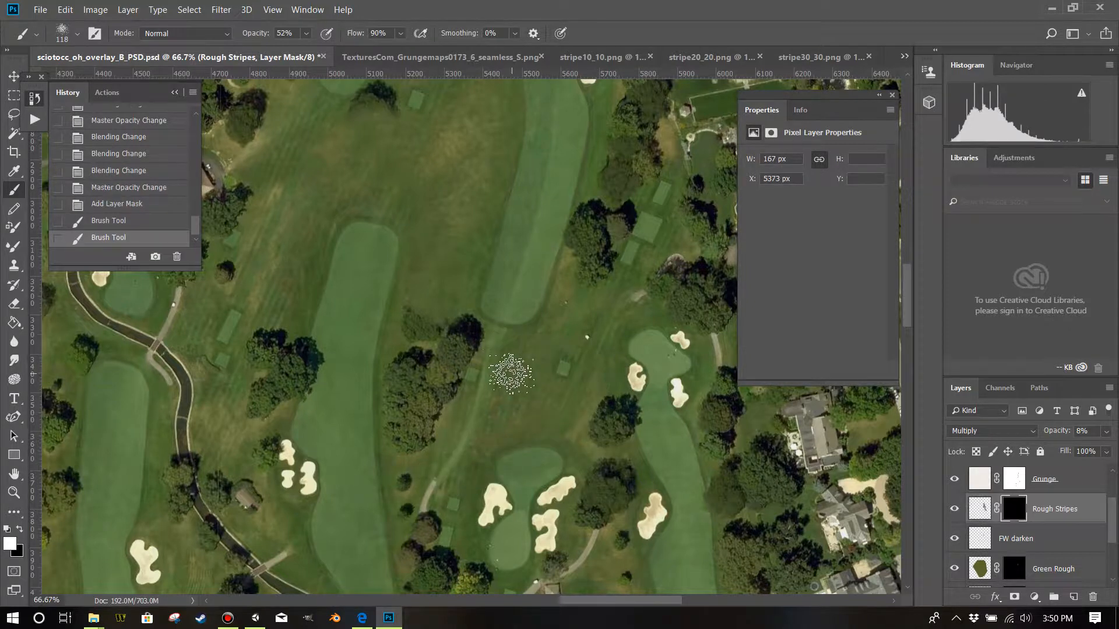
{"action": "scroll", "coordinate": [530, 356], "scroll_direction": "up", "scroll_amount": 1}
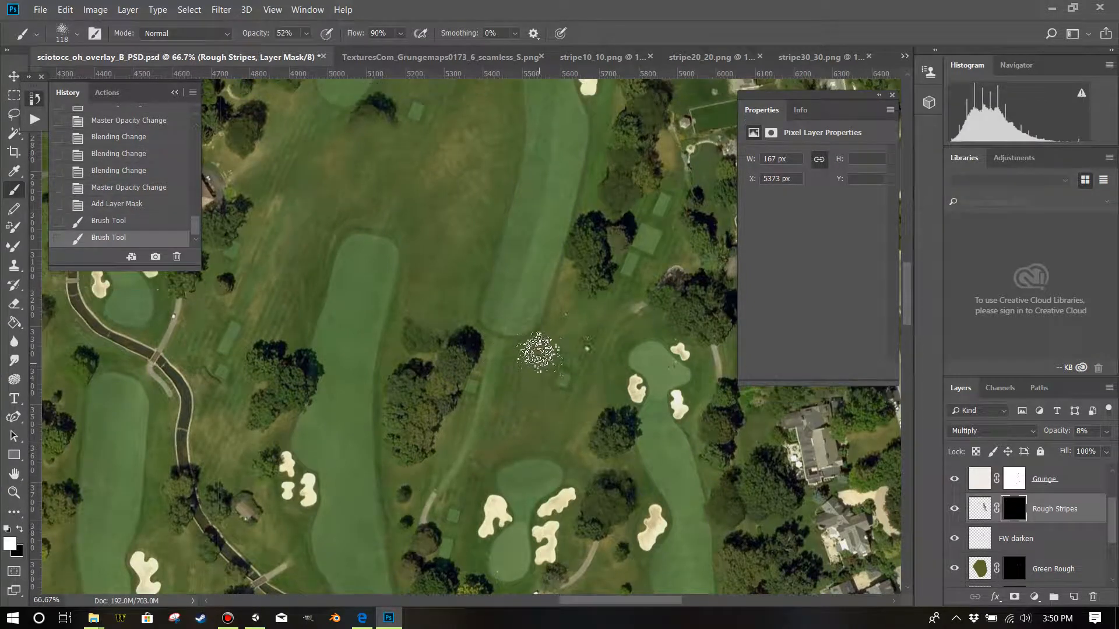
{"action": "left_click", "coordinate": [1014, 509], "text": "alt"}
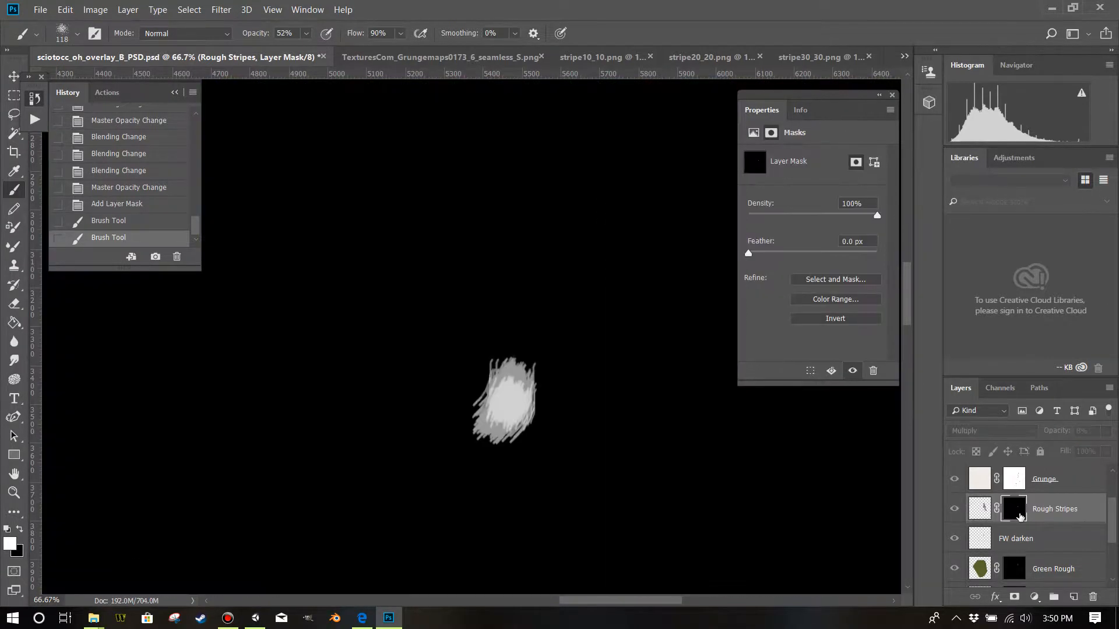
{"action": "left_click", "coordinate": [1017, 514], "text": "alt"}
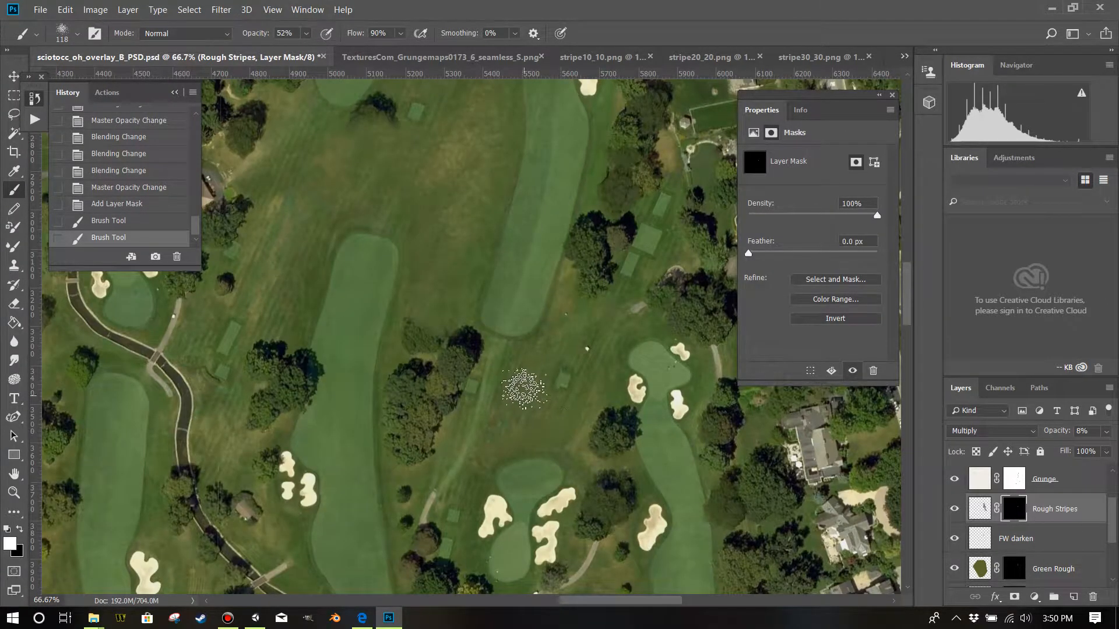
Step: Paint more of the mask along the rough west of the striped fairway and raise the Rough Stripes layer's opacity to 14%
{"action": "left_click", "coordinate": [469, 256]}
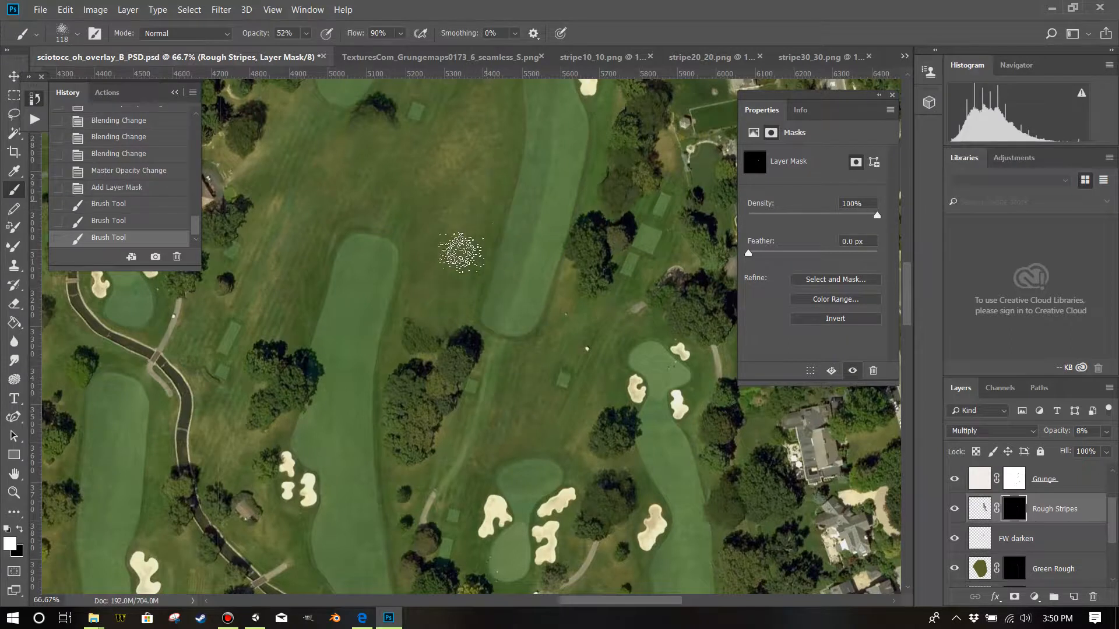
{"action": "left_click", "coordinate": [501, 142]}
{"action": "left_click", "coordinate": [1105, 431]}
{"action": "left_click_drag", "start_coordinate": [1092, 446], "coordinate": [1066, 450]}
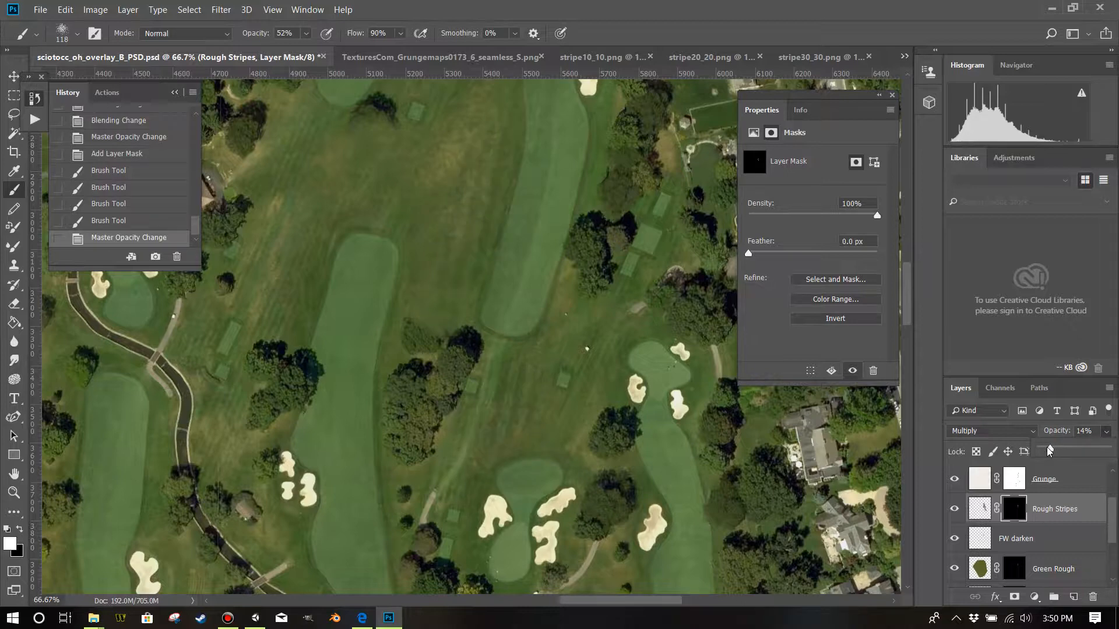
Step: Extend the white painting on the Rough Stripes mask northward through the open rough between the fairways
{"action": "mouse_move", "coordinate": [478, 174]}
{"action": "left_mouse_down"}
{"action": "mouse_move", "coordinate": [468, 236]}
{"action": "mouse_move", "coordinate": [491, 265]}
{"action": "mouse_move", "coordinate": [466, 335]}
{"action": "left_mouse_up"}
{"action": "scroll", "coordinate": [476, 239], "scroll_direction": "up", "scroll_amount": 3}
{"action": "left_click_drag", "start_coordinate": [489, 295], "coordinate": [491, 314]}
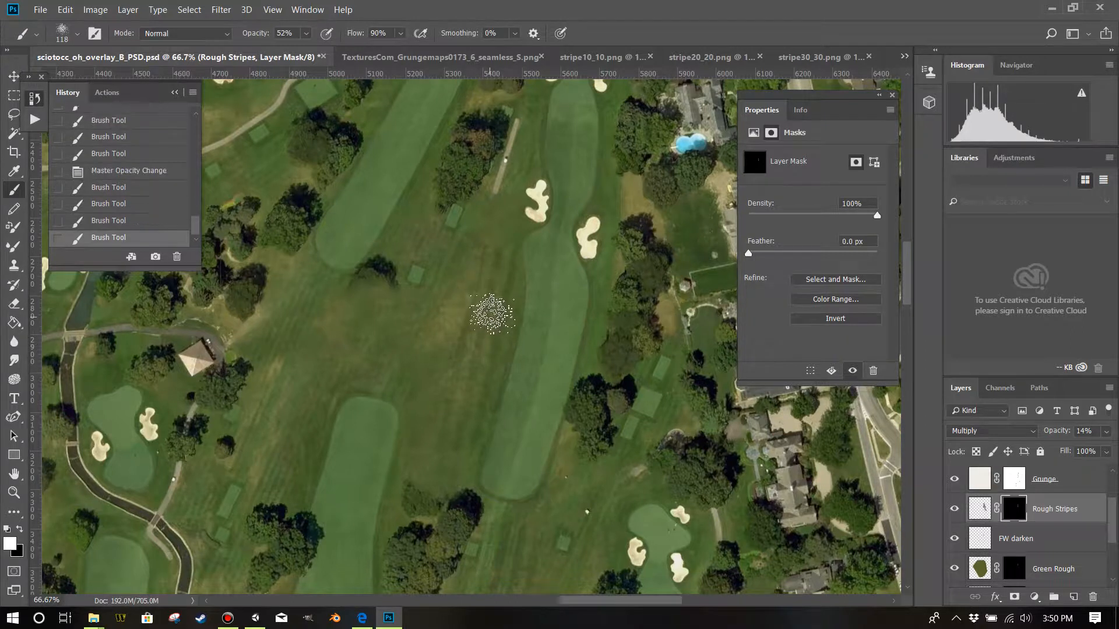
{"action": "scroll", "coordinate": [486, 301], "scroll_direction": "up", "scroll_amount": 2}
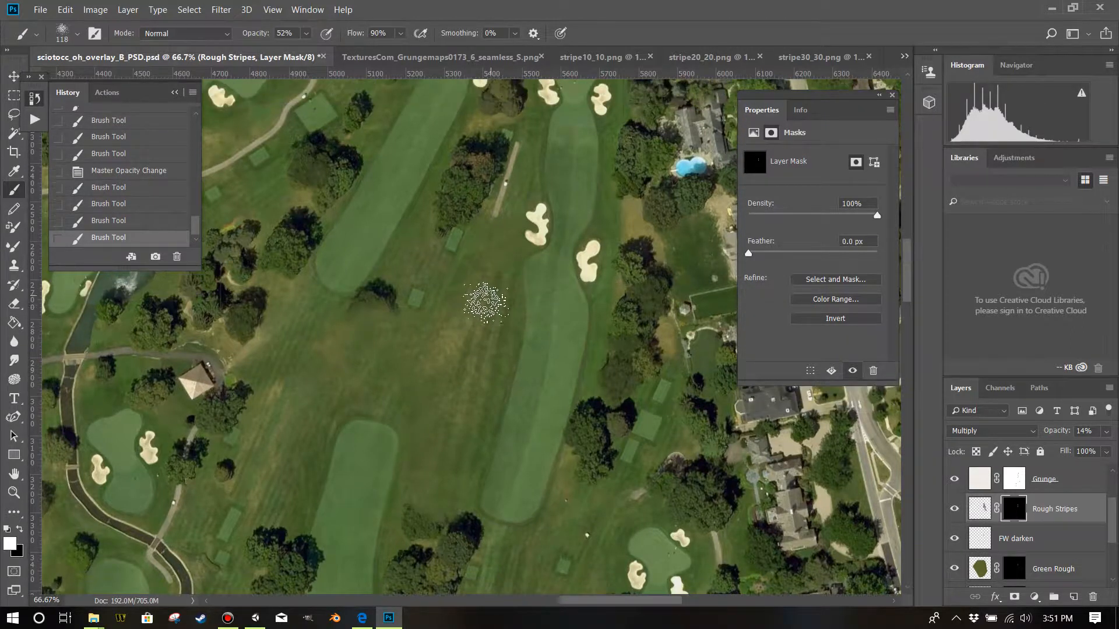
{"action": "scroll", "coordinate": [486, 302], "scroll_direction": "down", "scroll_amount": 1}
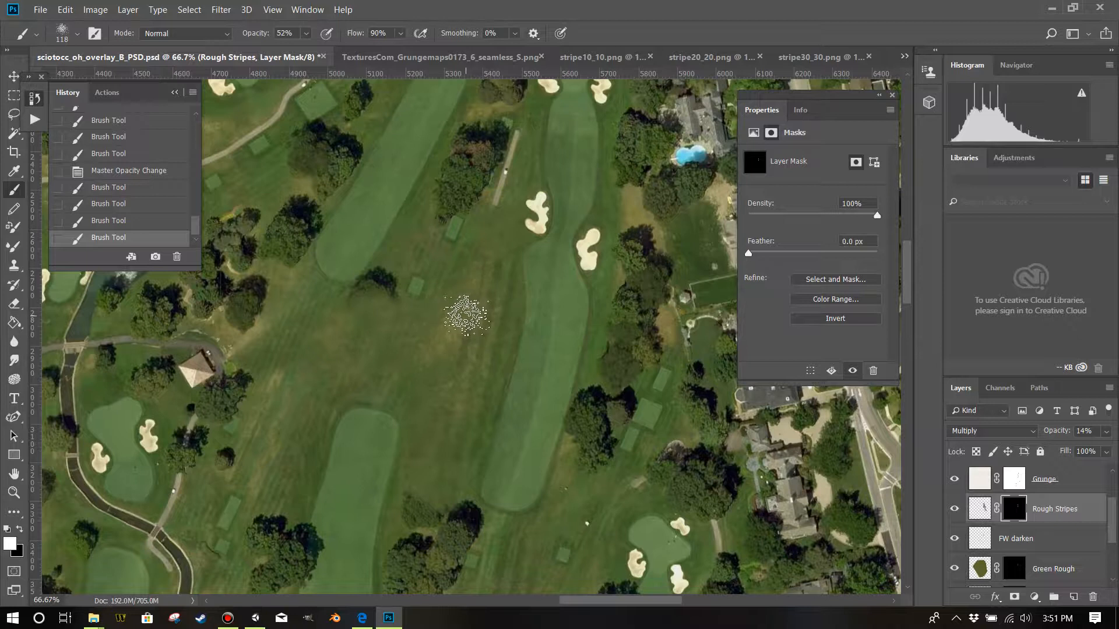
Step: Fade the stripes in the rough west of the striped fairway by painting black on the mask, using a 216 px brush at 53% opacity
{"action": "key", "text": "x"}
{"action": "key", "text": "x"}
{"action": "key", "text": "x"}
{"action": "mouse_move", "coordinate": [482, 256]}
{"action": "left_mouse_down"}
{"action": "mouse_move", "coordinate": [454, 321]}
{"action": "mouse_move", "coordinate": [467, 314]}
{"action": "left_mouse_up"}
{"action": "right_click", "coordinate": [464, 316], "text": "alt"}
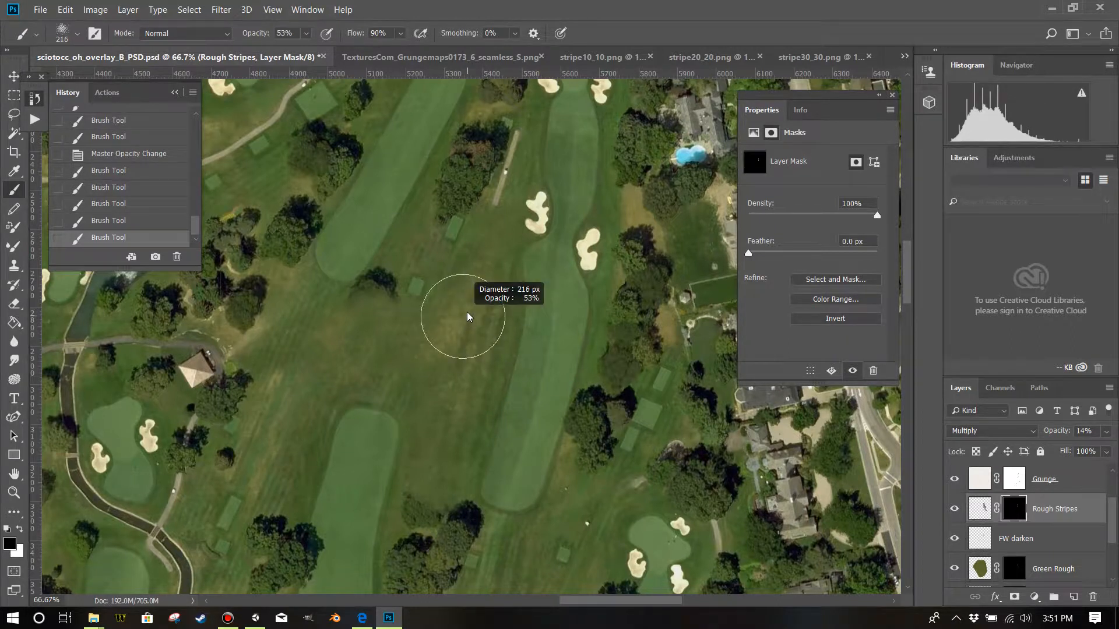
{"action": "mouse_move", "coordinate": [489, 276]}
{"action": "left_mouse_down"}
{"action": "mouse_move", "coordinate": [472, 317]}
{"action": "mouse_move", "coordinate": [465, 386]}
{"action": "left_mouse_up"}
{"action": "left_click_drag", "start_coordinate": [474, 315], "coordinate": [462, 368]}
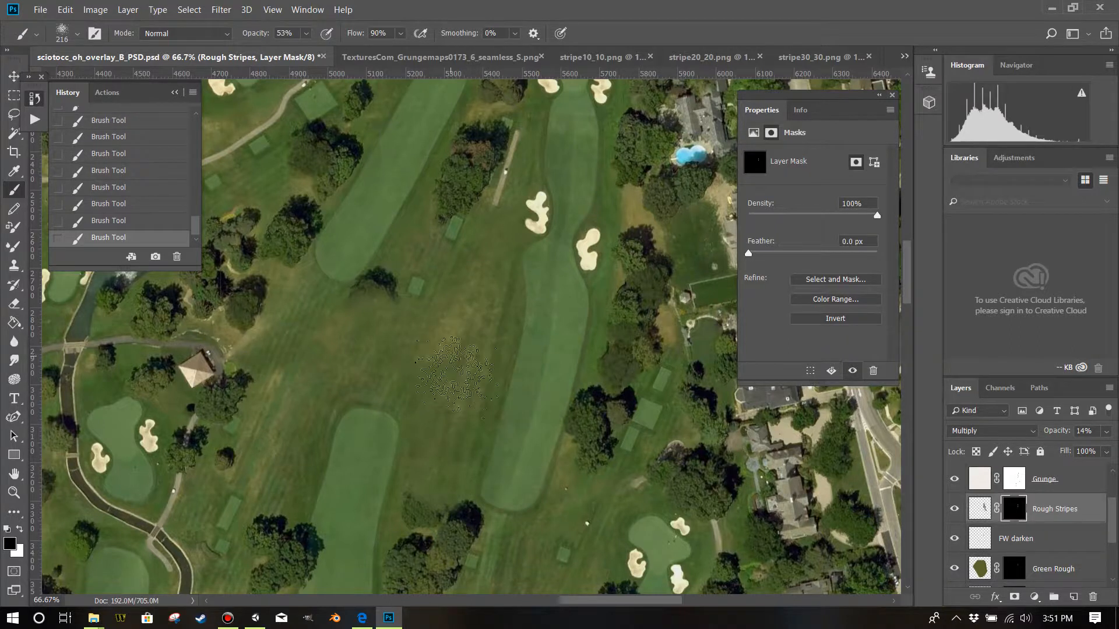
{"action": "scroll", "coordinate": [548, 350], "scroll_direction": "down", "scroll_amount": 2}
Step: Restore white as the foreground color and clear the mask over the striped fairway with the 71 px Eraser
{"action": "key", "text": "x"}
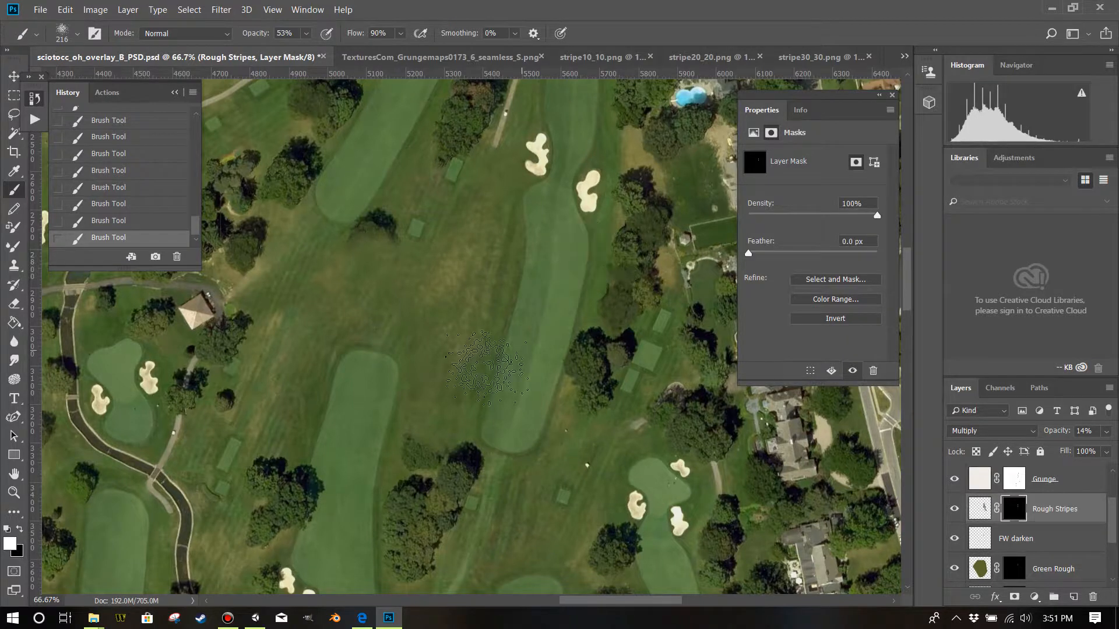
{"action": "scroll", "coordinate": [562, 389], "scroll_direction": "down", "scroll_amount": 3}
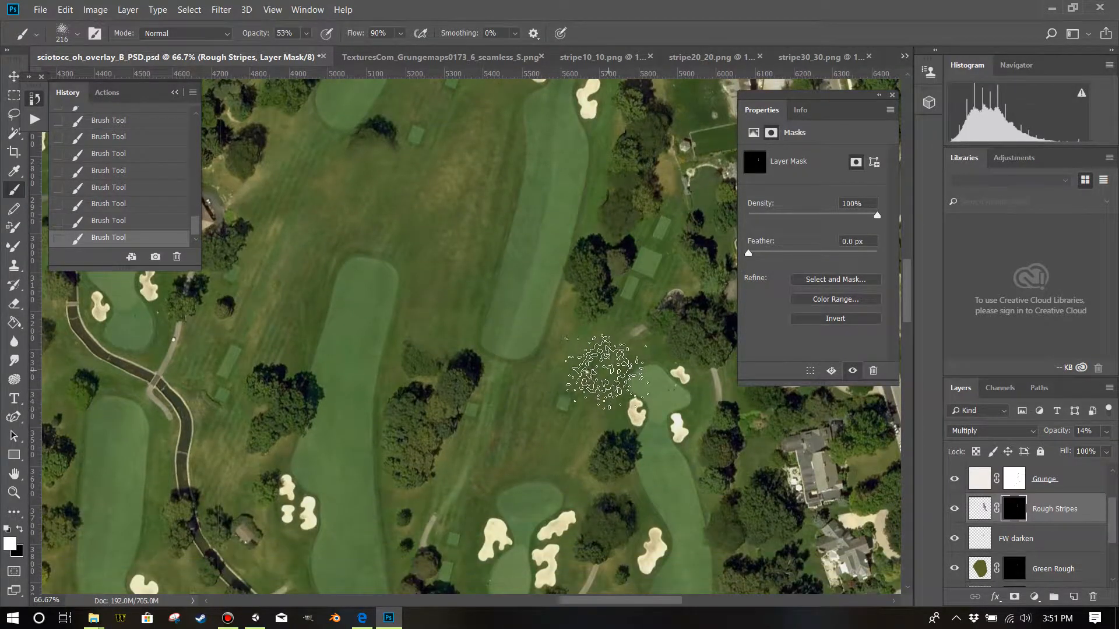
{"action": "scroll", "coordinate": [586, 367], "scroll_direction": "up", "scroll_amount": 2}
{"action": "scroll", "coordinate": [575, 325], "scroll_direction": "up", "scroll_amount": 1}
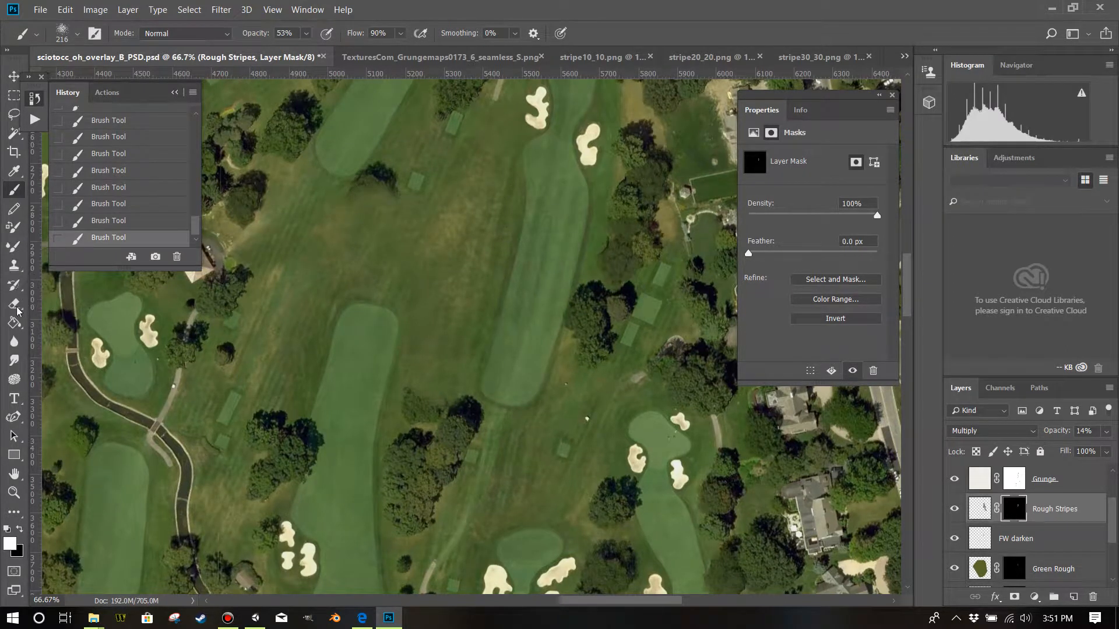
{"action": "left_click", "coordinate": [17, 303]}
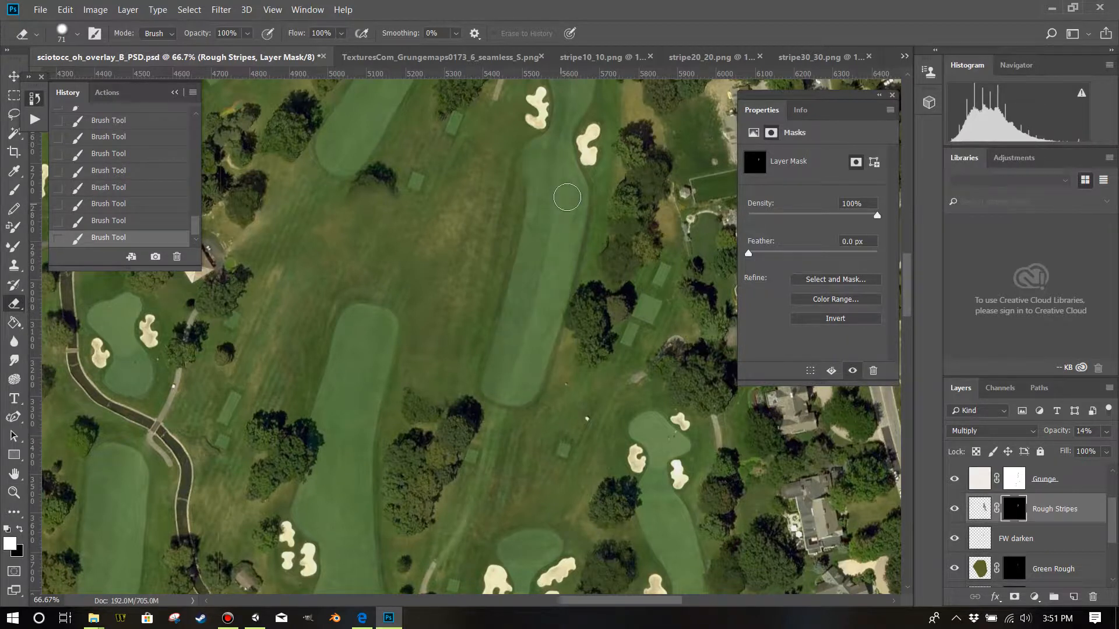
{"action": "left_click", "coordinate": [524, 329]}
{"action": "scroll", "coordinate": [524, 329], "scroll_direction": "up", "scroll_amount": 10}
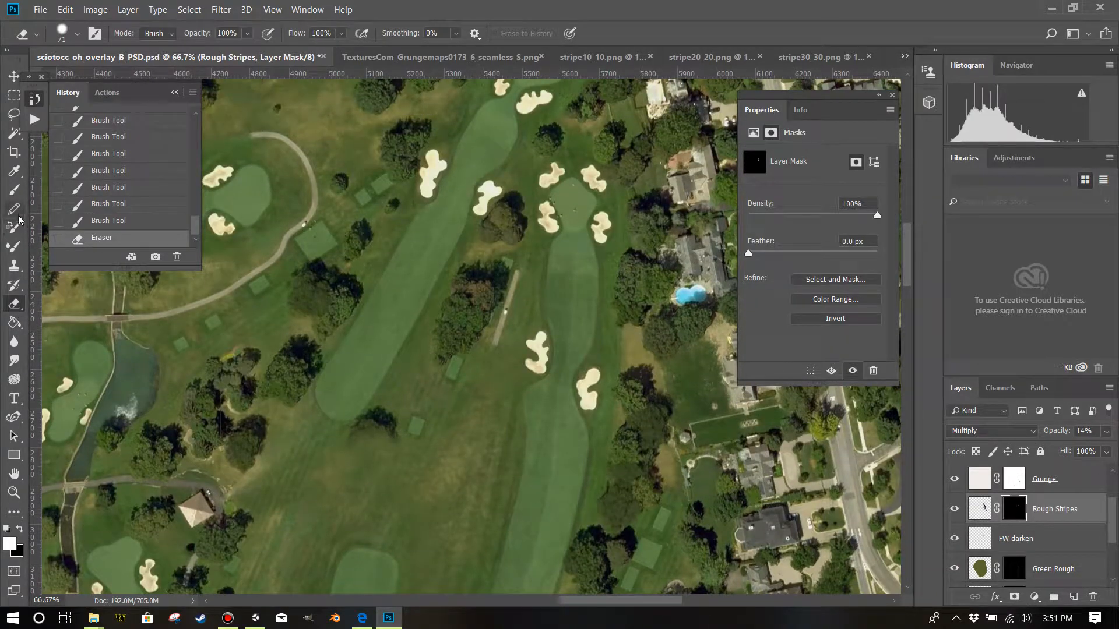
Step: Paint white on the mask around the northern green and down the rough east of the fairway with a 120 px brush
{"action": "left_click", "coordinate": [22, 191]}
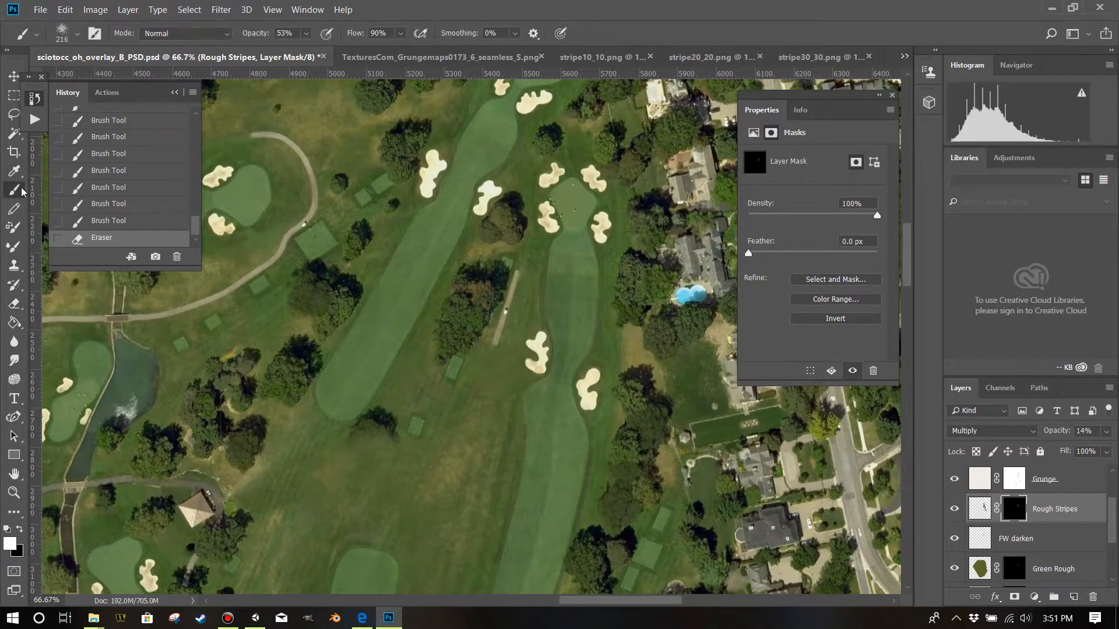
{"action": "mouse_move", "coordinate": [537, 306]}
{"action": "left_mouse_down", "text": "alt"}
{"action": "mouse_move", "coordinate": [510, 307]}
{"action": "mouse_move", "coordinate": [531, 268]}
{"action": "mouse_move", "coordinate": [506, 371]}
{"action": "mouse_move", "coordinate": [528, 264]}
{"action": "mouse_move", "coordinate": [557, 258]}
{"action": "left_mouse_up", "text": "alt"}
{"action": "scroll", "coordinate": [528, 274], "scroll_direction": "up", "scroll_amount": 2}
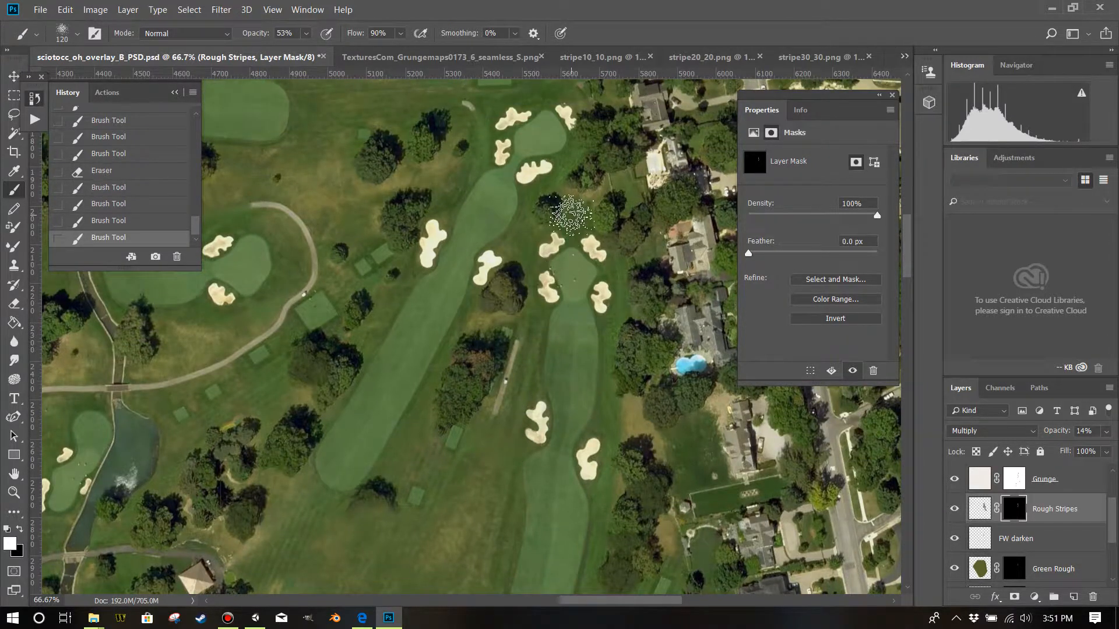
{"action": "mouse_move", "coordinate": [571, 215]}
{"action": "left_mouse_down"}
{"action": "mouse_move", "coordinate": [592, 236]}
{"action": "mouse_move", "coordinate": [612, 296]}
{"action": "mouse_move", "coordinate": [614, 399]}
{"action": "left_mouse_up"}
{"action": "scroll", "coordinate": [619, 361], "scroll_direction": "down", "scroll_amount": 3}
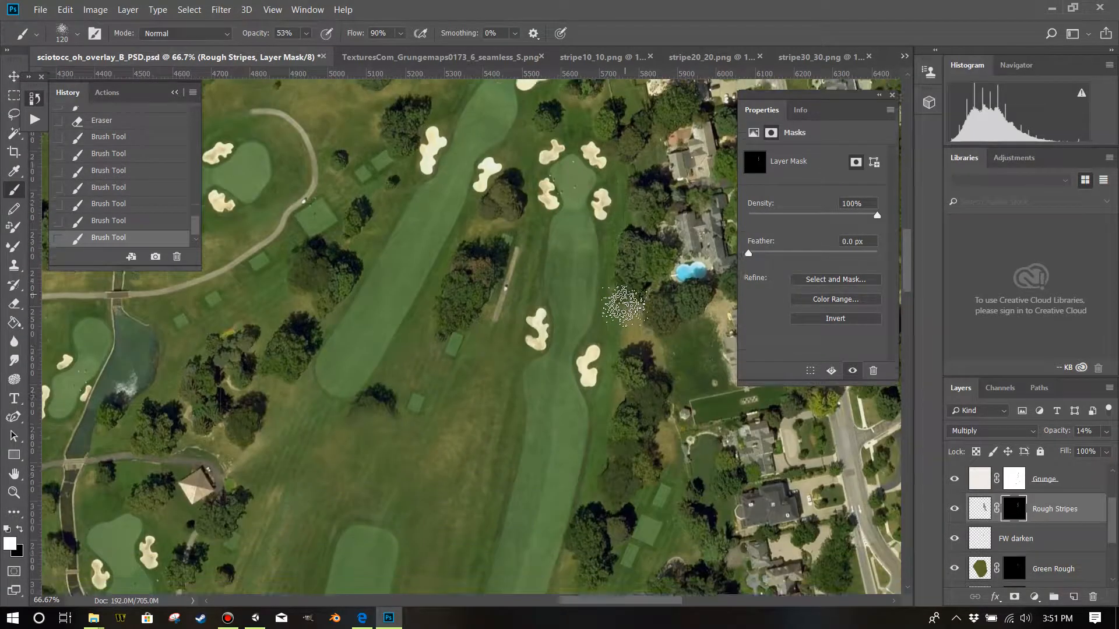
{"action": "scroll", "coordinate": [624, 306], "scroll_direction": "down", "scroll_amount": 2}
{"action": "mouse_move", "coordinate": [621, 286]}
{"action": "left_mouse_down"}
{"action": "mouse_move", "coordinate": [627, 359]}
{"action": "mouse_move", "coordinate": [626, 349]}
{"action": "left_mouse_up"}
Step: Continue painting the mask past the trees along the fairway's southeast edge and across the rough beyond its southern end
{"action": "scroll", "coordinate": [625, 315], "scroll_direction": "down", "scroll_amount": 5}
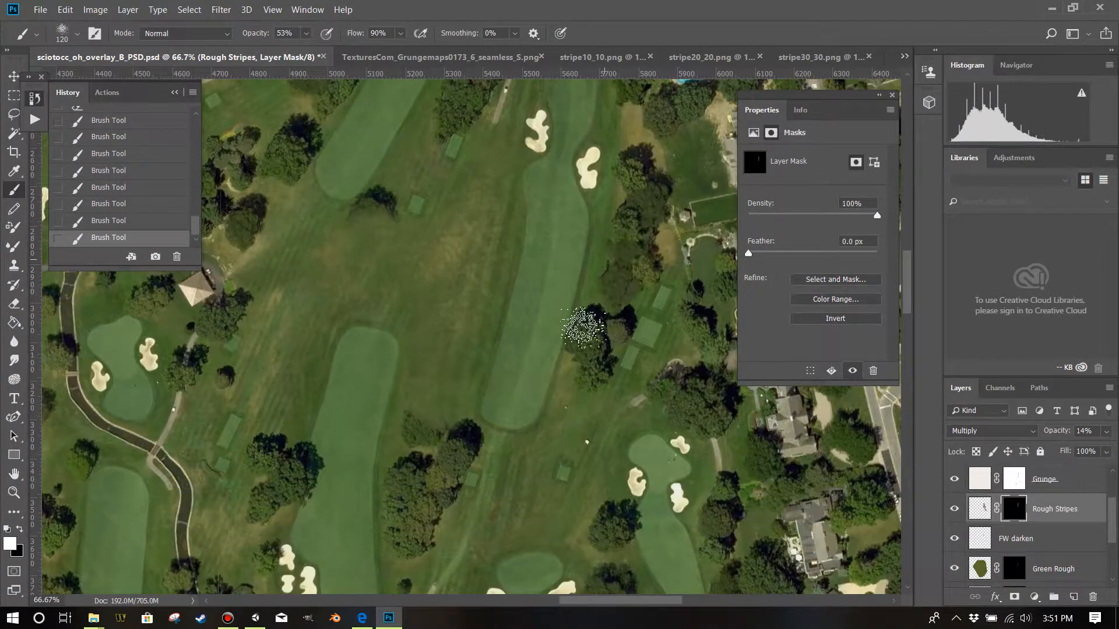
{"action": "left_click_drag", "start_coordinate": [606, 283], "coordinate": [569, 394]}
{"action": "scroll", "coordinate": [606, 362], "scroll_direction": "down", "scroll_amount": 2}
{"action": "left_click_drag", "start_coordinate": [597, 334], "coordinate": [541, 441]}
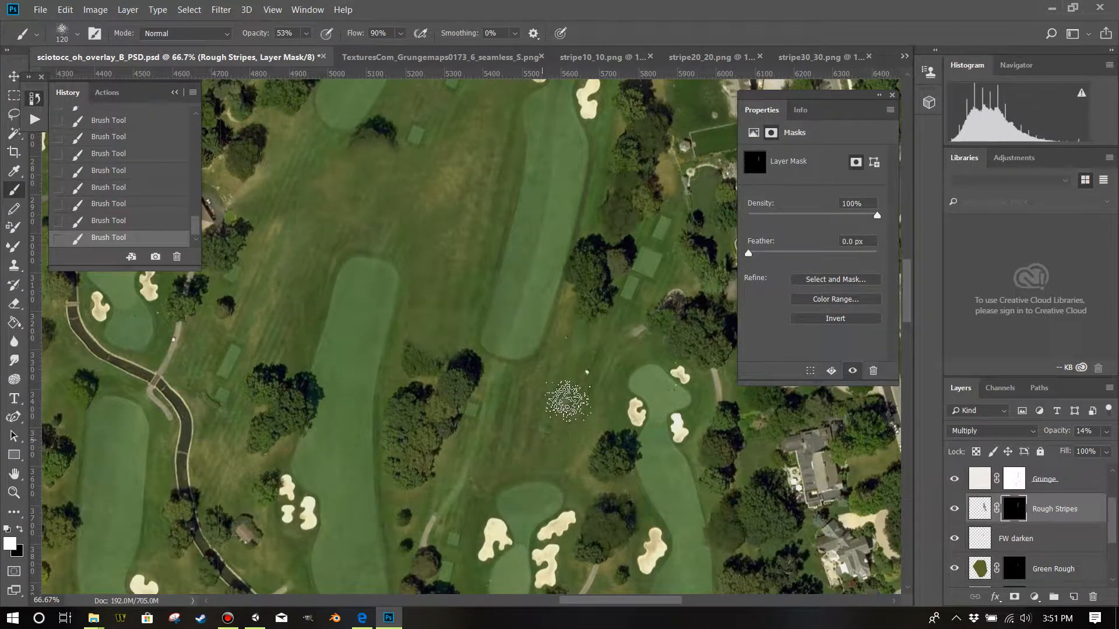
{"action": "scroll", "coordinate": [572, 379], "scroll_direction": "down", "scroll_amount": 1}
{"action": "scroll", "coordinate": [606, 233], "scroll_direction": "down", "scroll_amount": 1}
{"action": "scroll", "coordinate": [583, 268], "scroll_direction": "up", "scroll_amount": 1}
{"action": "scroll", "coordinate": [599, 233], "scroll_direction": "up", "scroll_amount": 3}
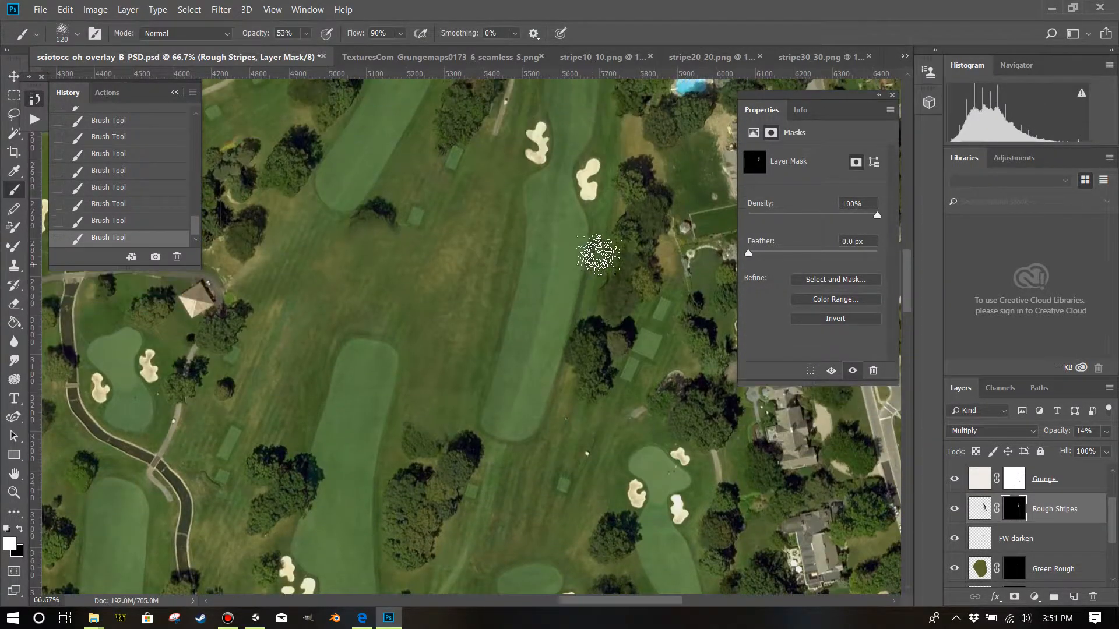
Step: Clear the mask over the fairway and northern green with the Eraser enlarged to 117 px, and save the overlay PSD
{"action": "scroll", "coordinate": [594, 263], "scroll_direction": "up", "scroll_amount": 2}
{"action": "left_click", "coordinate": [14, 303]}
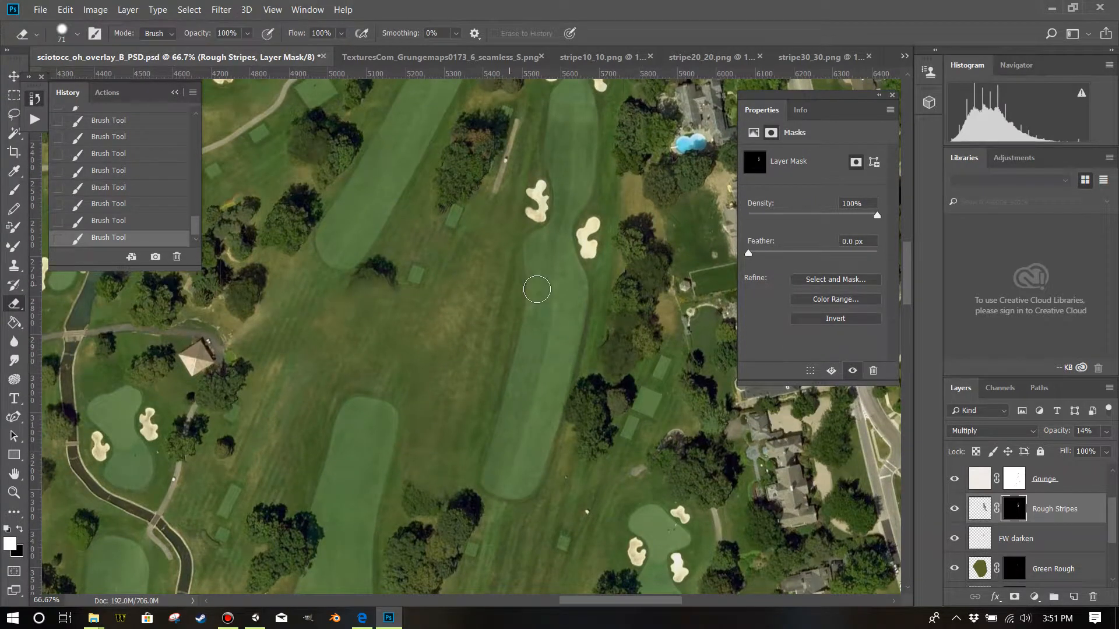
{"action": "left_click_drag", "start_coordinate": [556, 289], "coordinate": [572, 303]}
{"action": "left_click", "coordinate": [579, 169]}
{"action": "scroll", "coordinate": [577, 204], "scroll_direction": "up", "scroll_amount": 5}
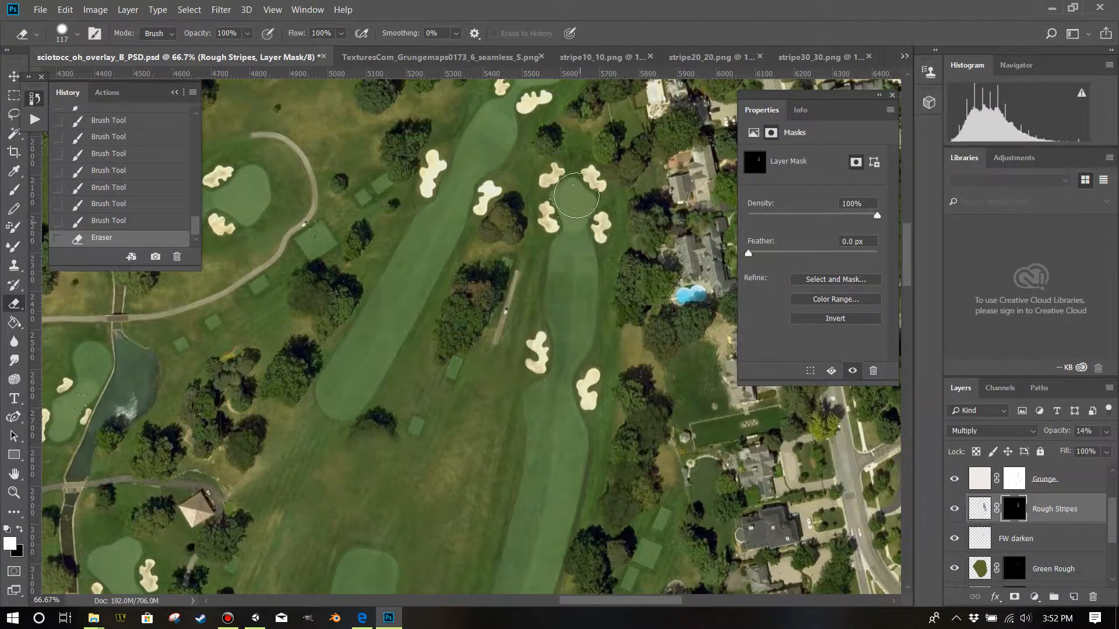
{"action": "left_click", "coordinate": [558, 240]}
{"action": "left_click", "coordinate": [39, 10]}
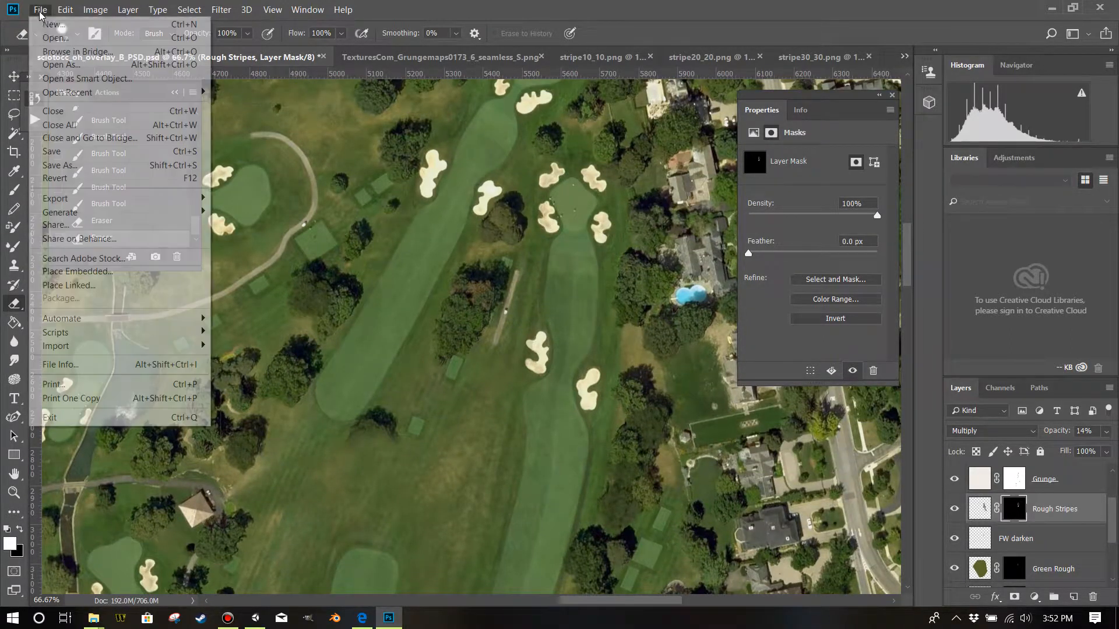
{"action": "left_click", "coordinate": [69, 150]}
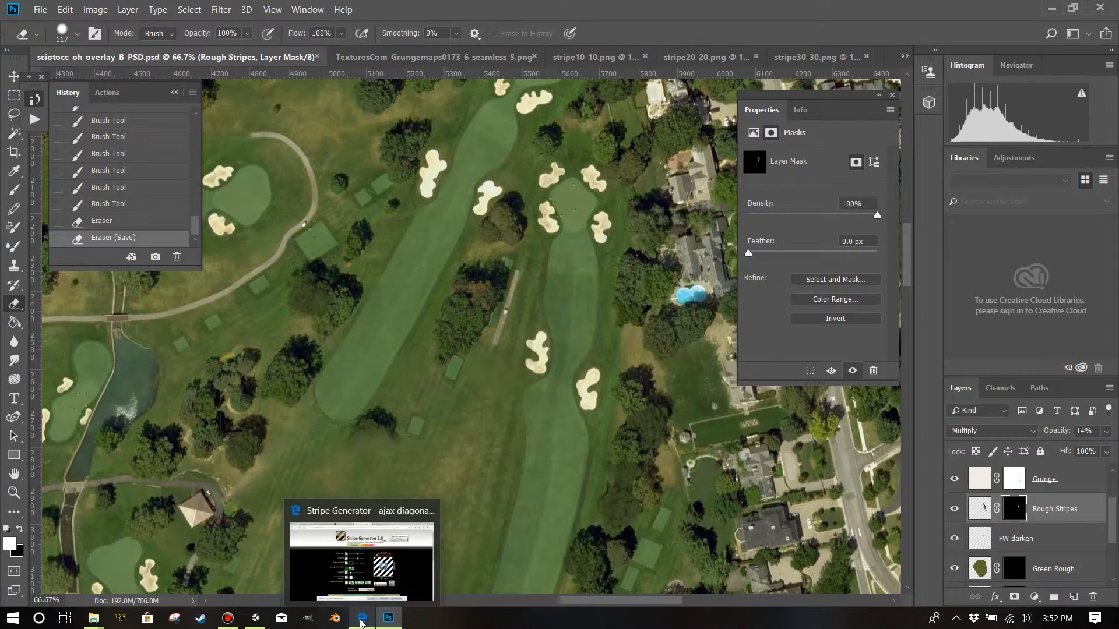
Step: Switch to Unity, align the Main Camera with the current scene view, and display the overlay in the Game view
{"action": "left_click", "coordinate": [255, 619]}
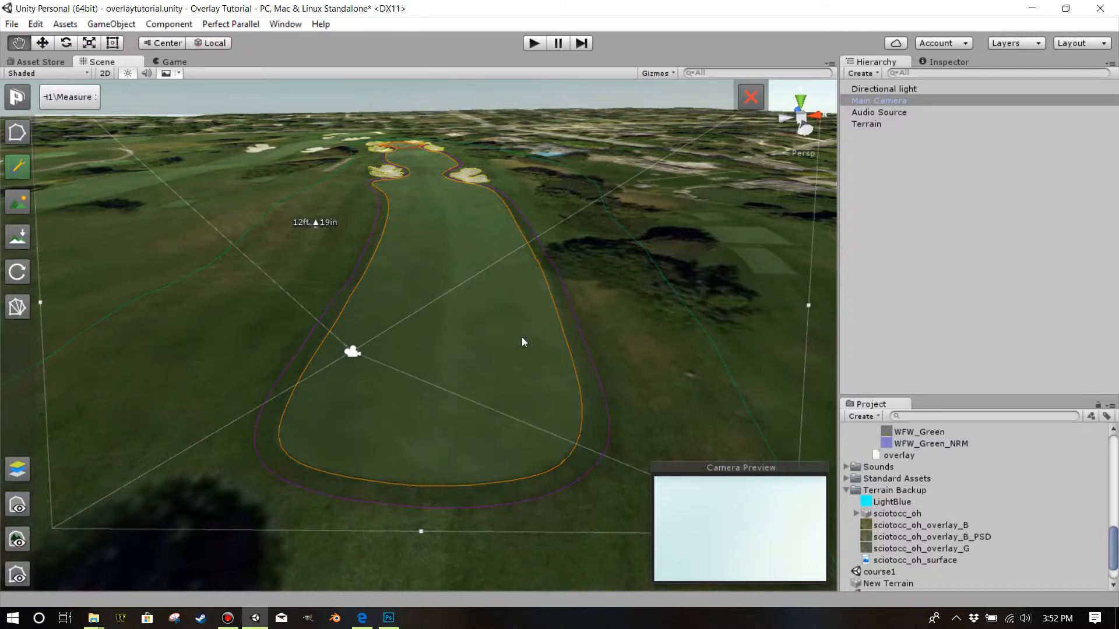
{"action": "left_click", "coordinate": [111, 24]}
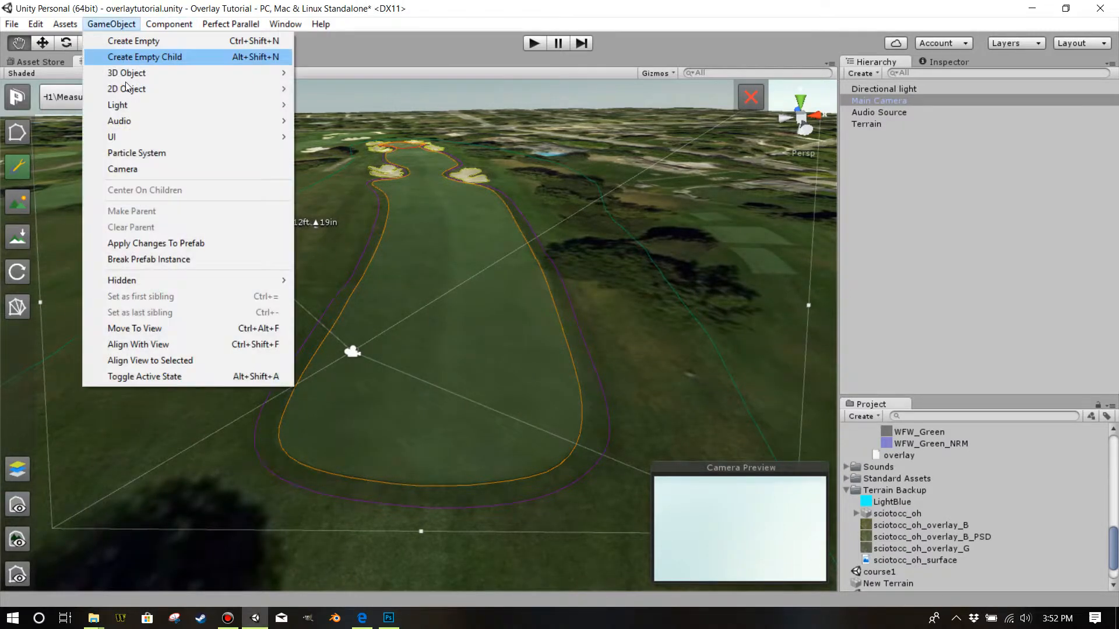
{"action": "left_click", "coordinate": [140, 345]}
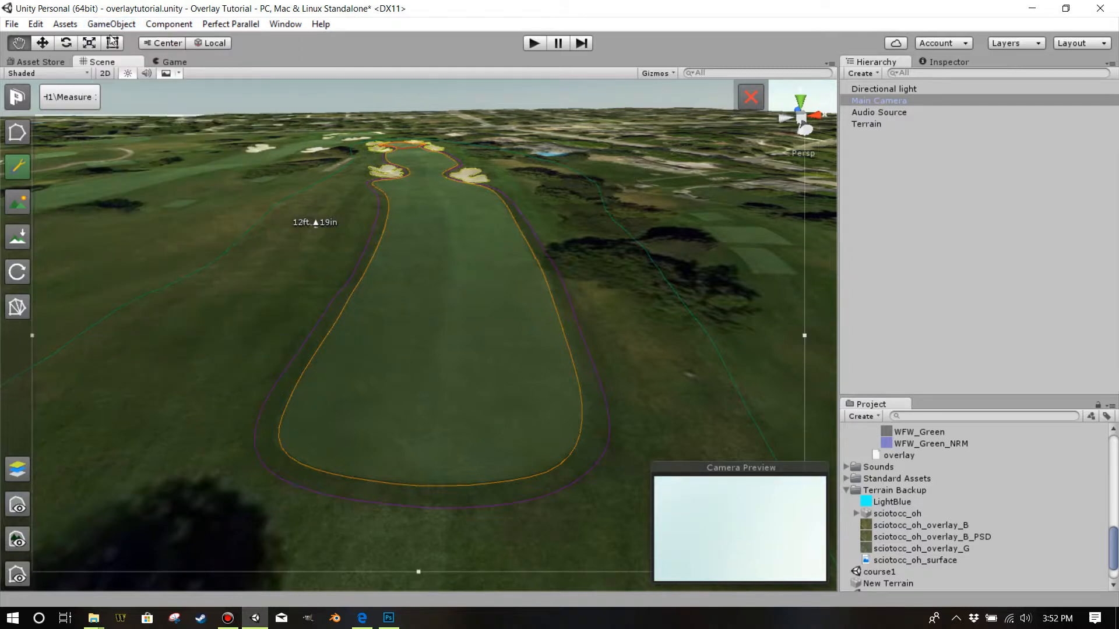
{"action": "left_click", "coordinate": [175, 61]}
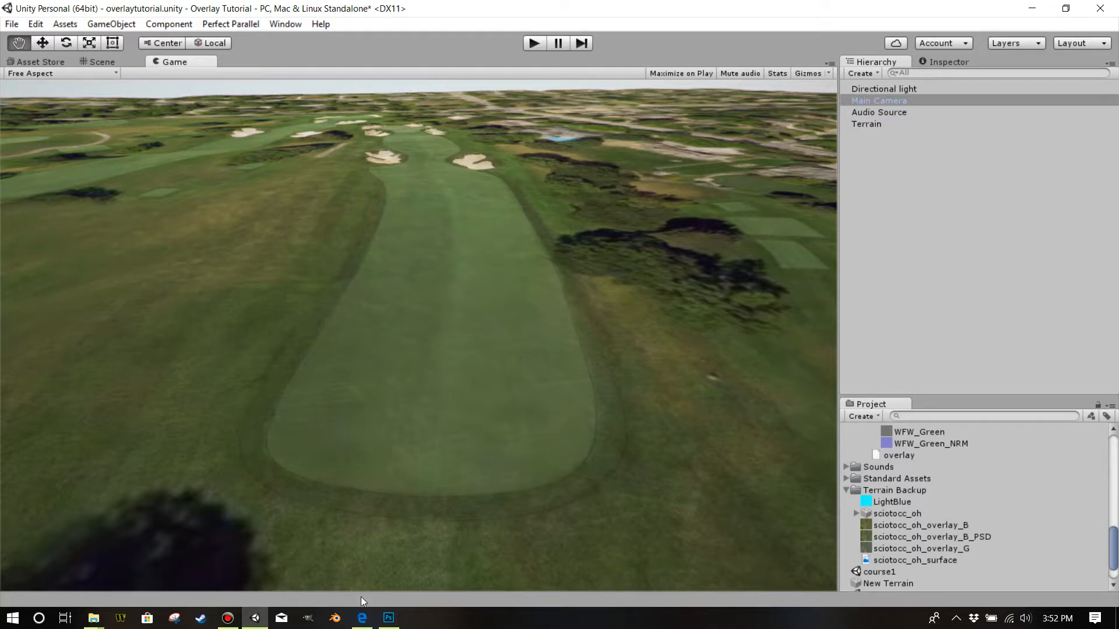
Step: Return to Photoshop and examine how the rough stripes blend around the fairway
{"action": "left_click", "coordinate": [388, 617]}
{"action": "scroll", "coordinate": [642, 419], "scroll_direction": "down", "scroll_amount": 3}
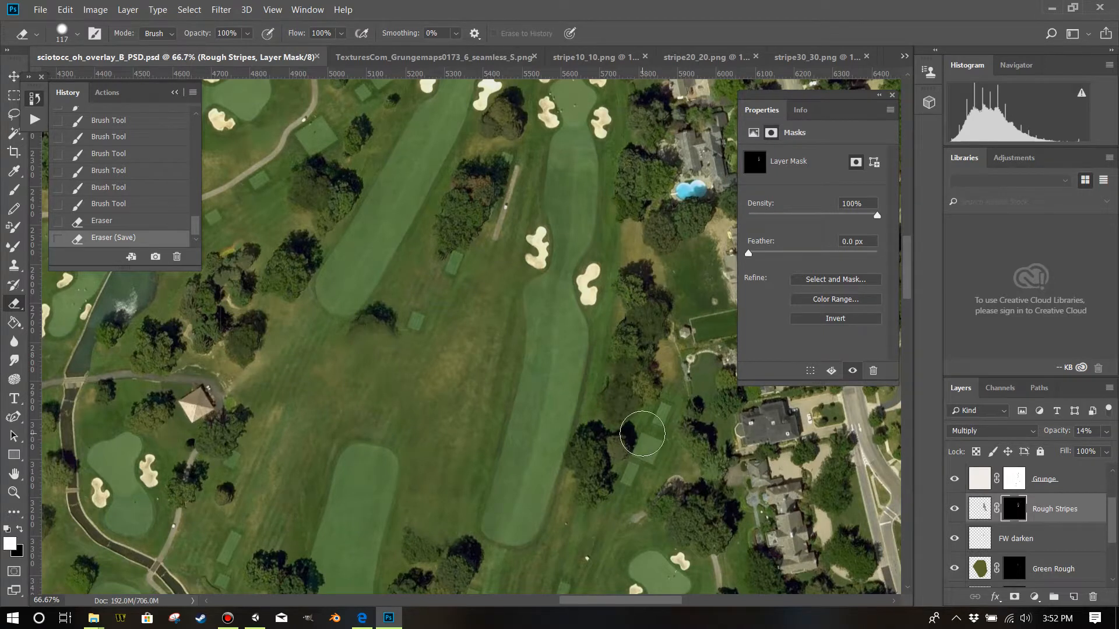
{"action": "scroll", "coordinate": [642, 434], "scroll_direction": "down", "scroll_amount": 2}
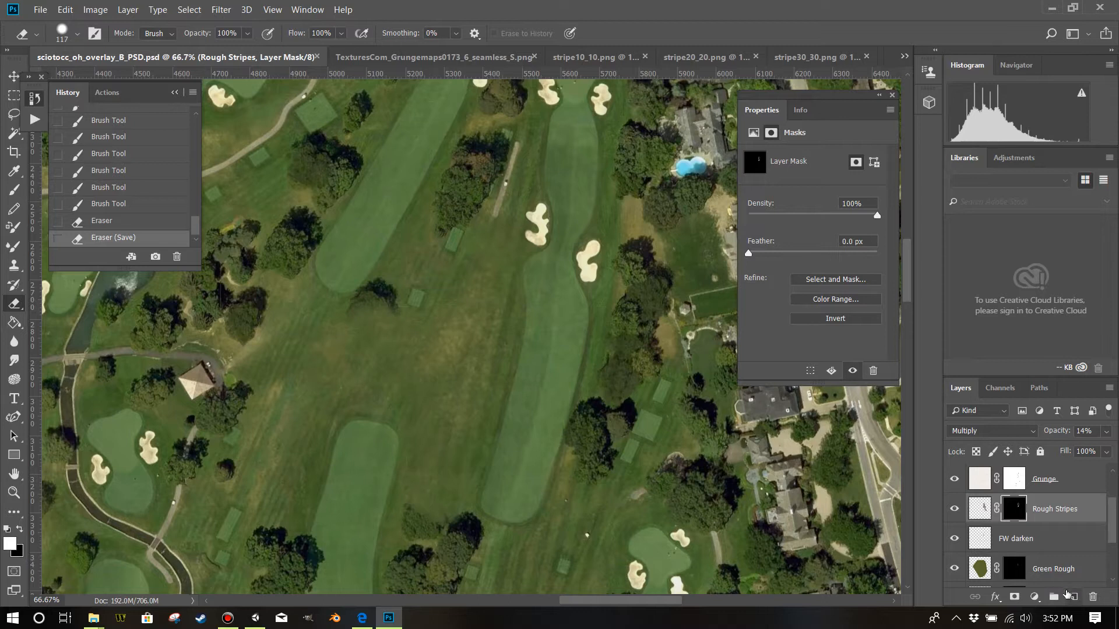
{"action": "scroll", "coordinate": [638, 429], "scroll_direction": "down", "scroll_amount": 2}
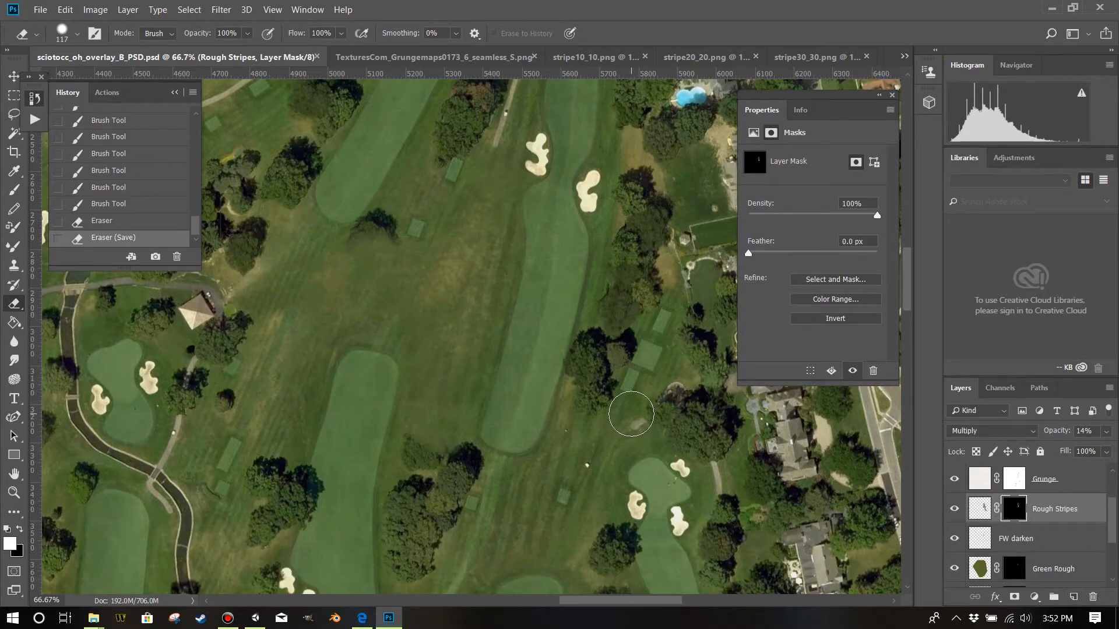
{"action": "scroll", "coordinate": [632, 413], "scroll_direction": "up", "scroll_amount": 5}
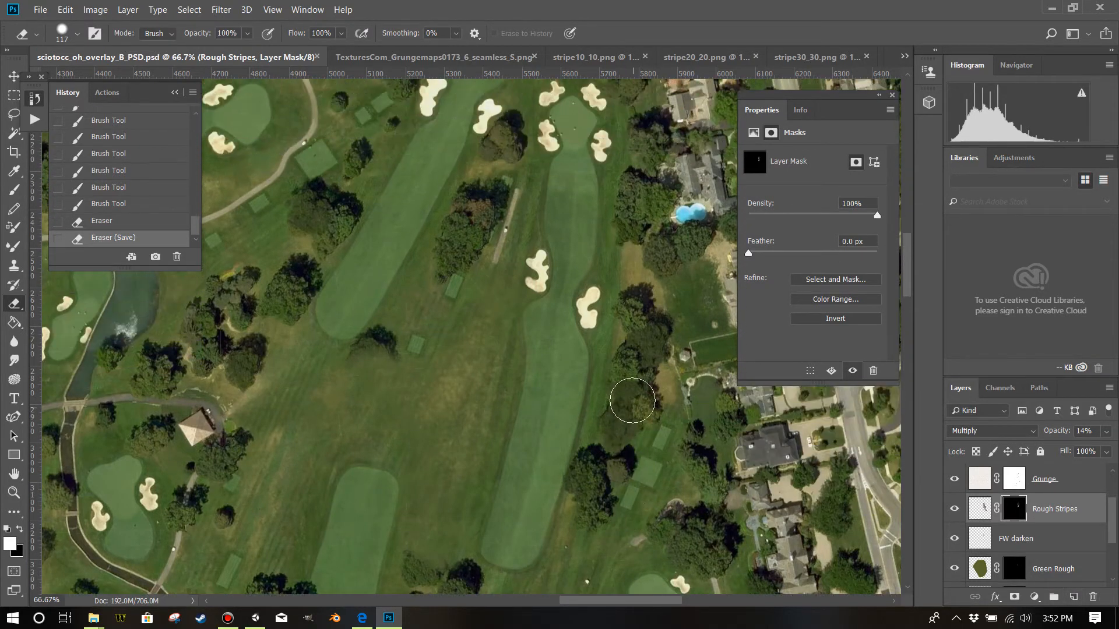
{"action": "scroll", "coordinate": [598, 285], "scroll_direction": "down", "scroll_amount": 2}
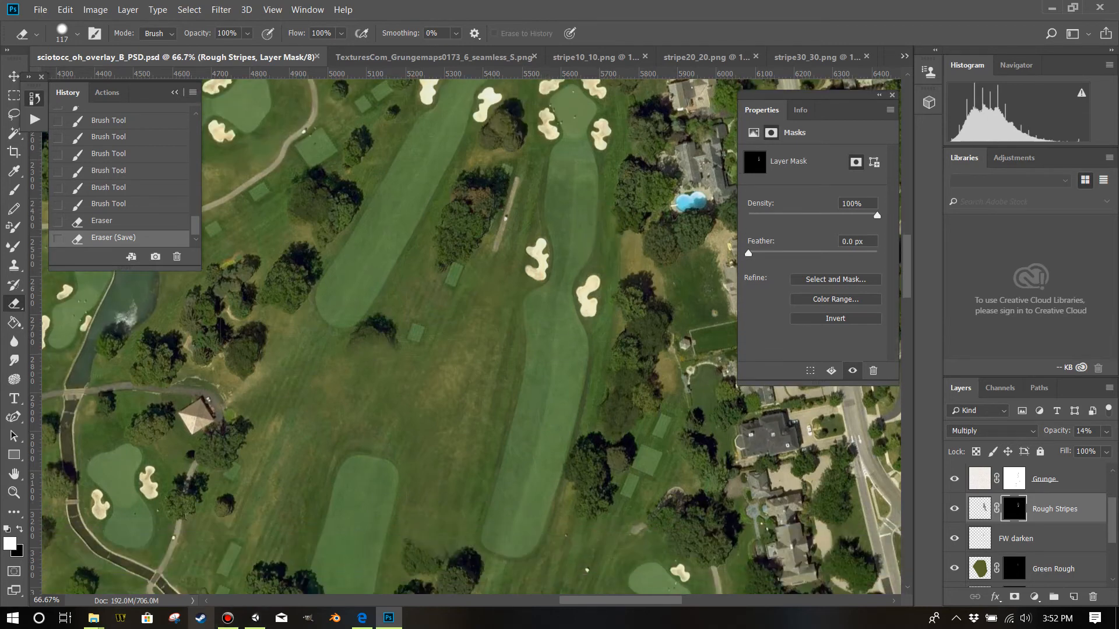